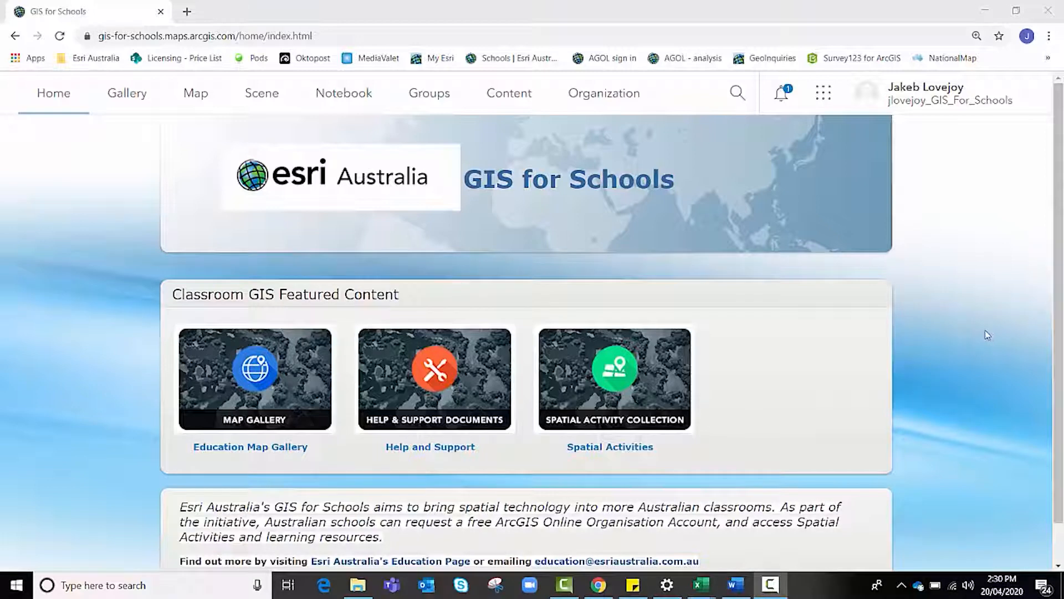
Open the map viewer, find Europe on the map and dismiss the search result
click(188, 101)
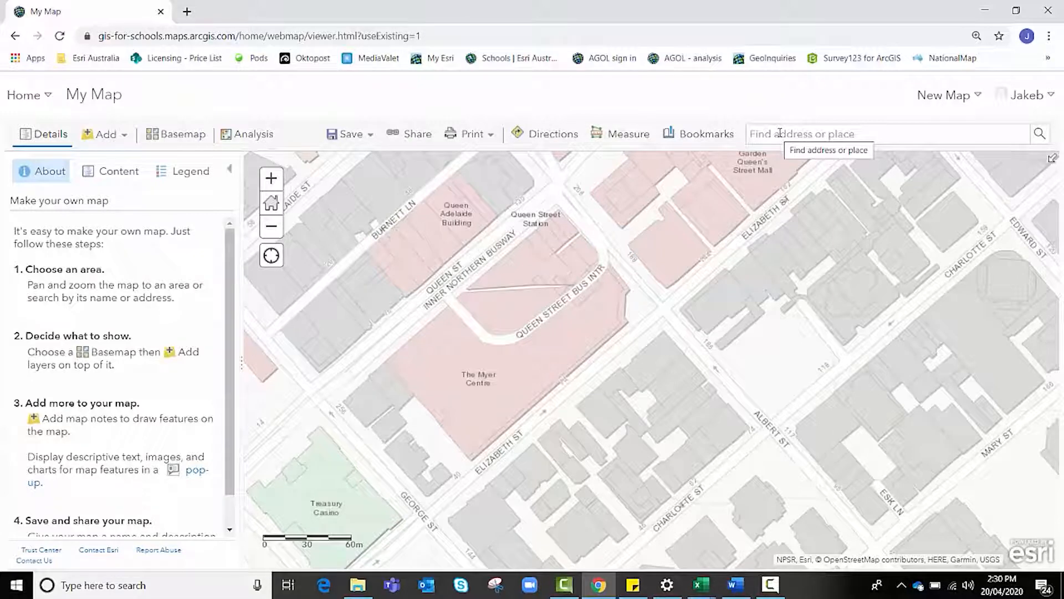
click(846, 133)
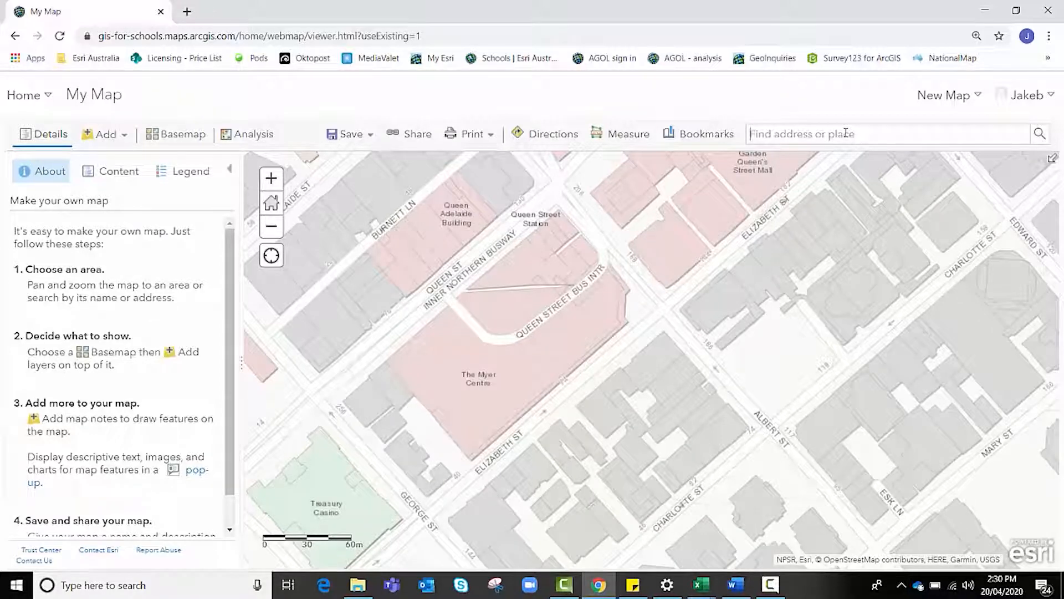
text(Europe)
key(Return)
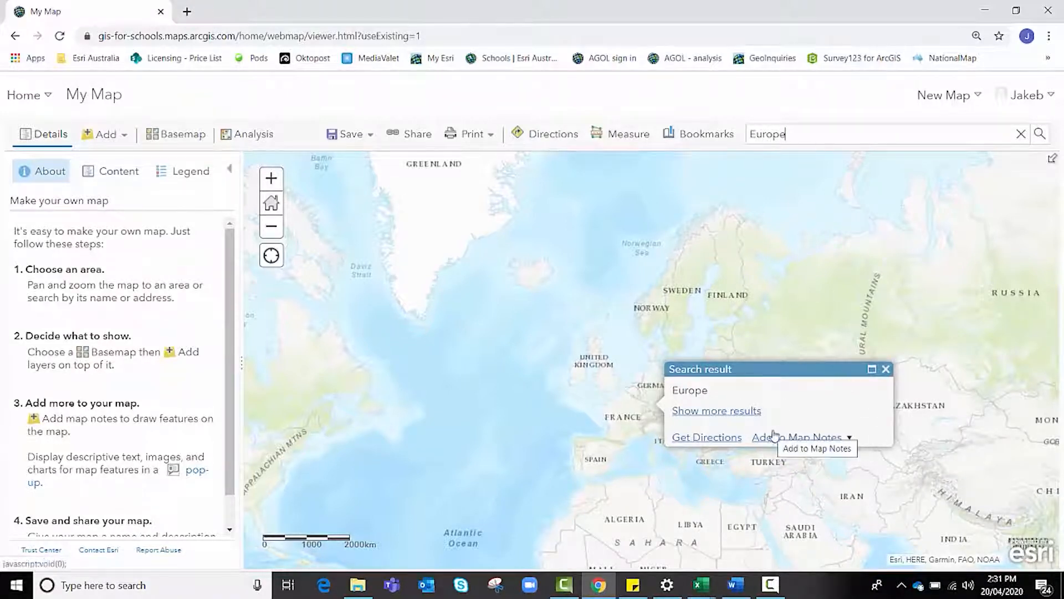
click(886, 369)
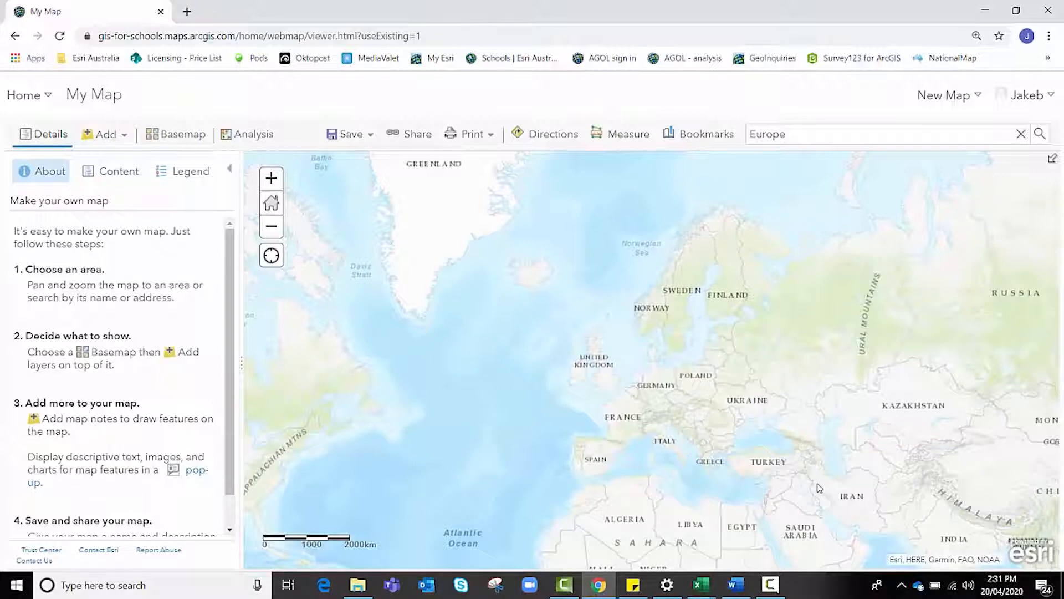
Find the head office's street address in Brisbane City, Queensland, on the map and dismiss the search result
click(1020, 135)
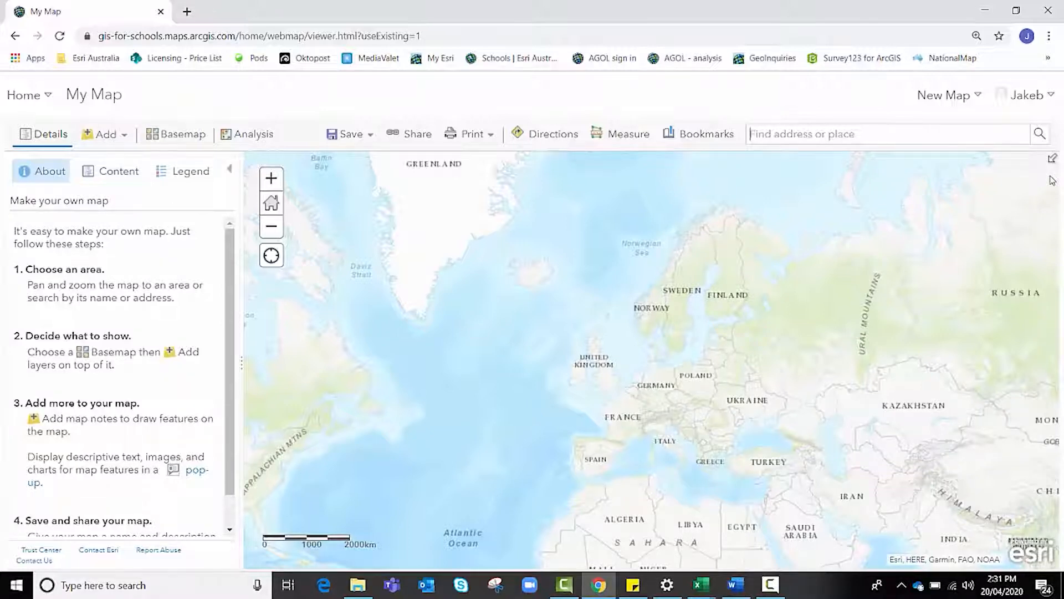
text(111 El)
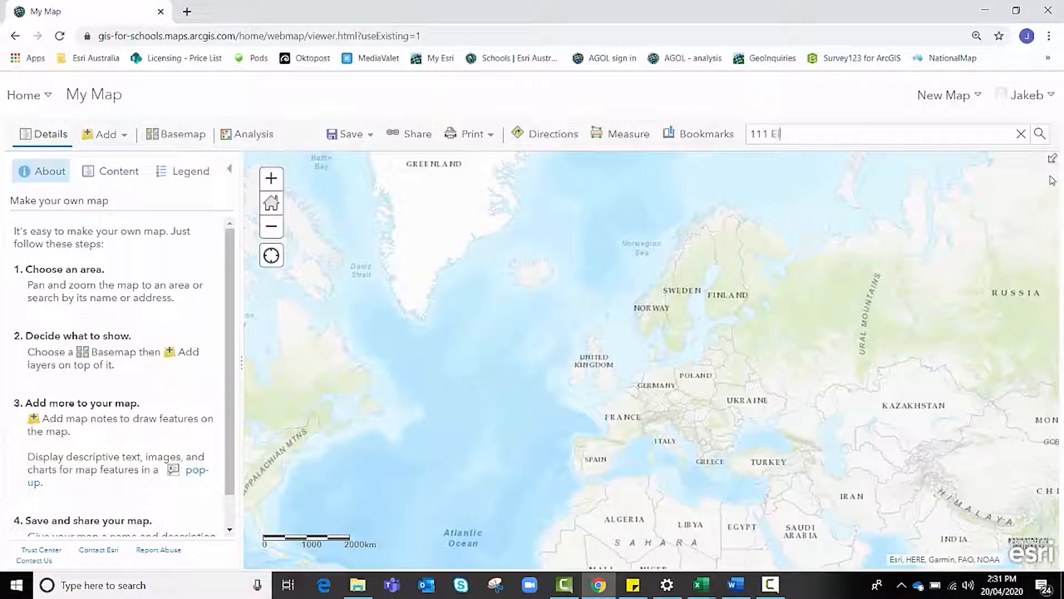
text(izabeth street)
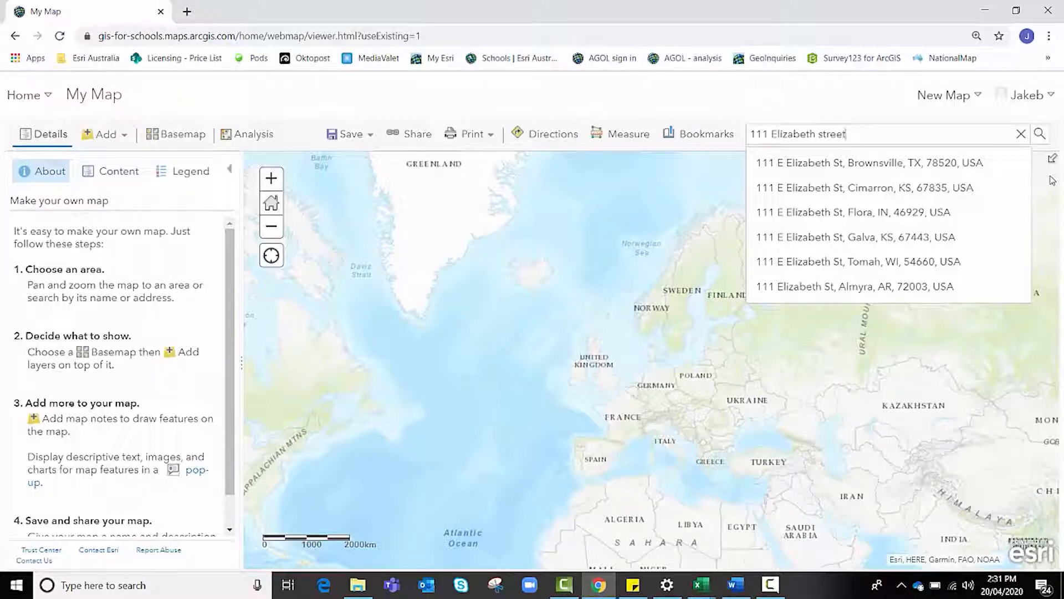
text(, Brisbane)
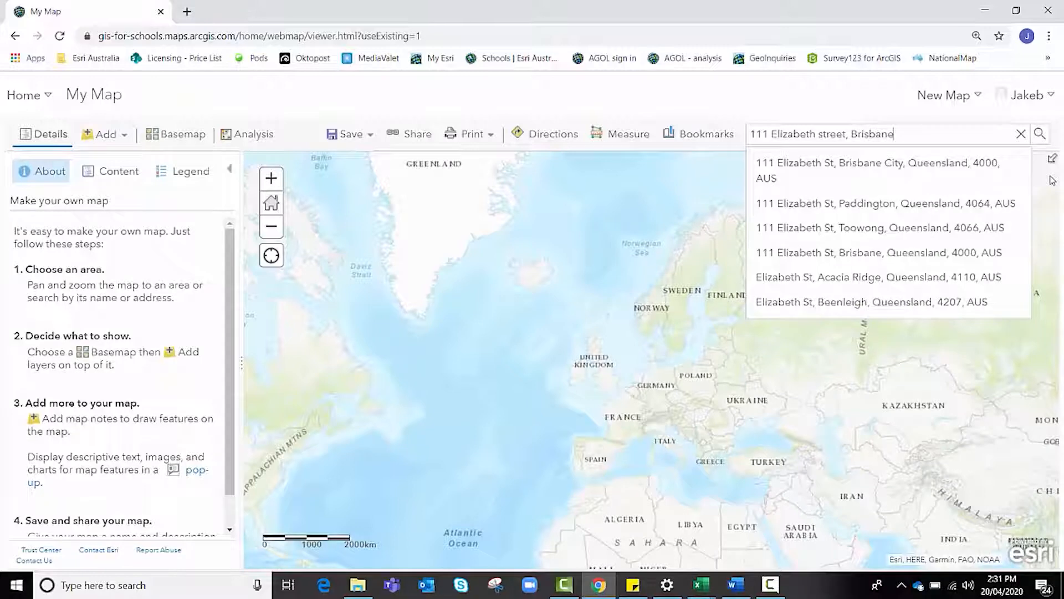
click(952, 180)
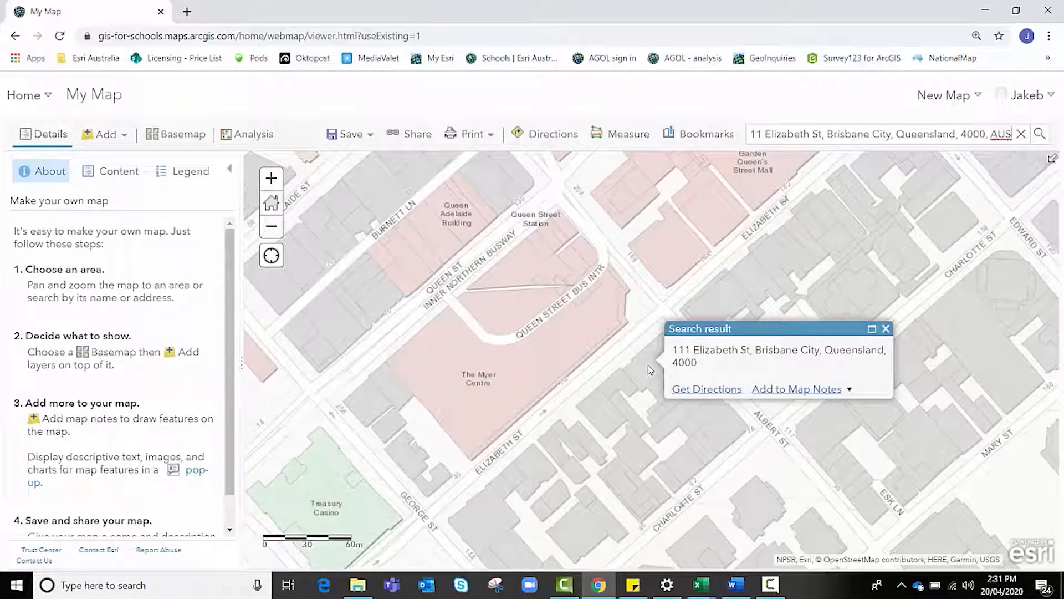
click(886, 331)
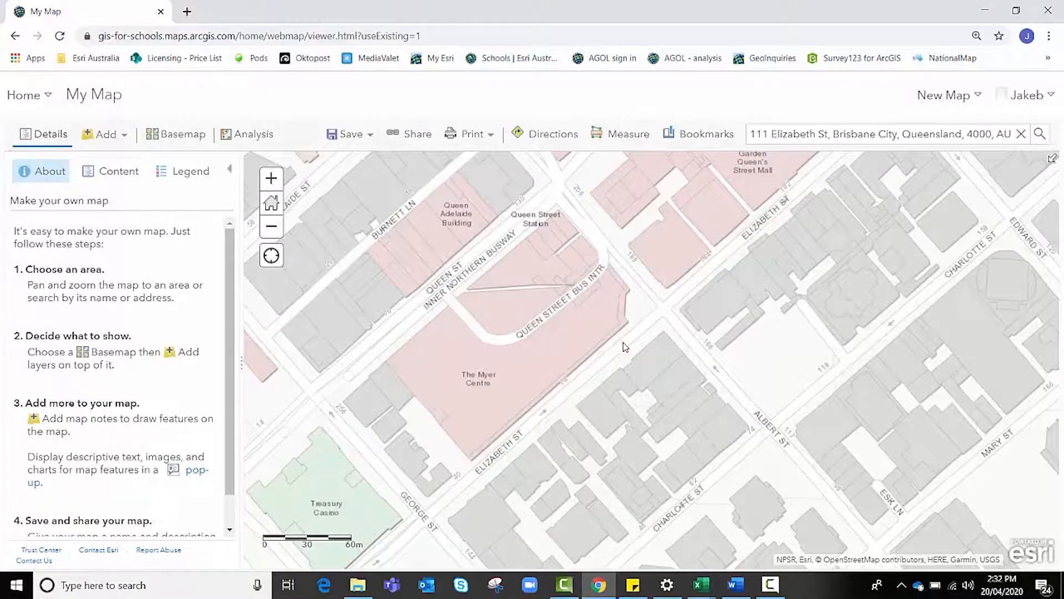
View the area around the office, rerun the same address search to recentre the map, and dismiss the result
scroll(625, 347, down, 4)
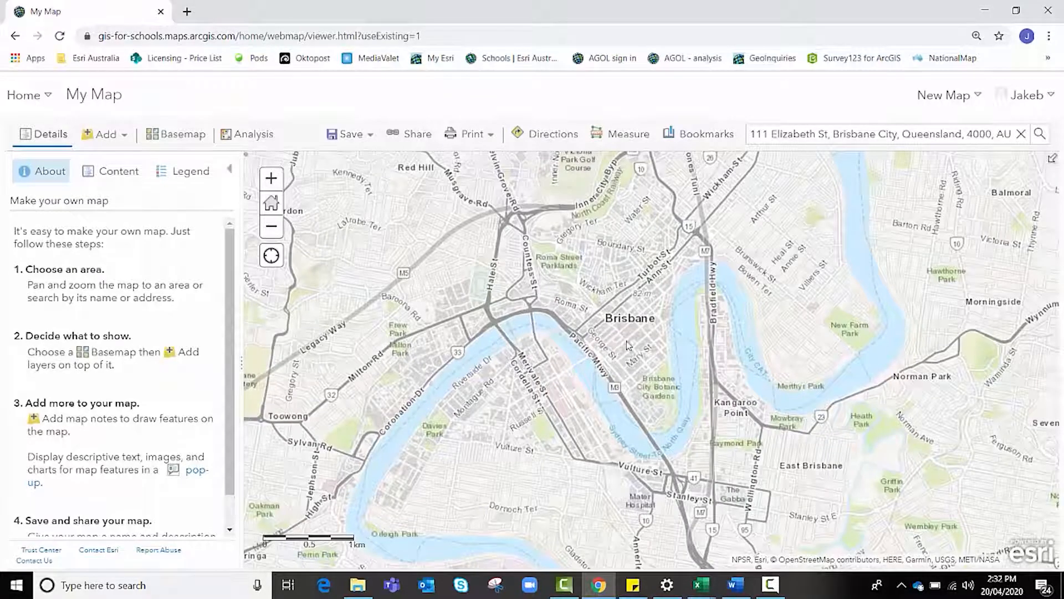
scroll(630, 338, up, 2)
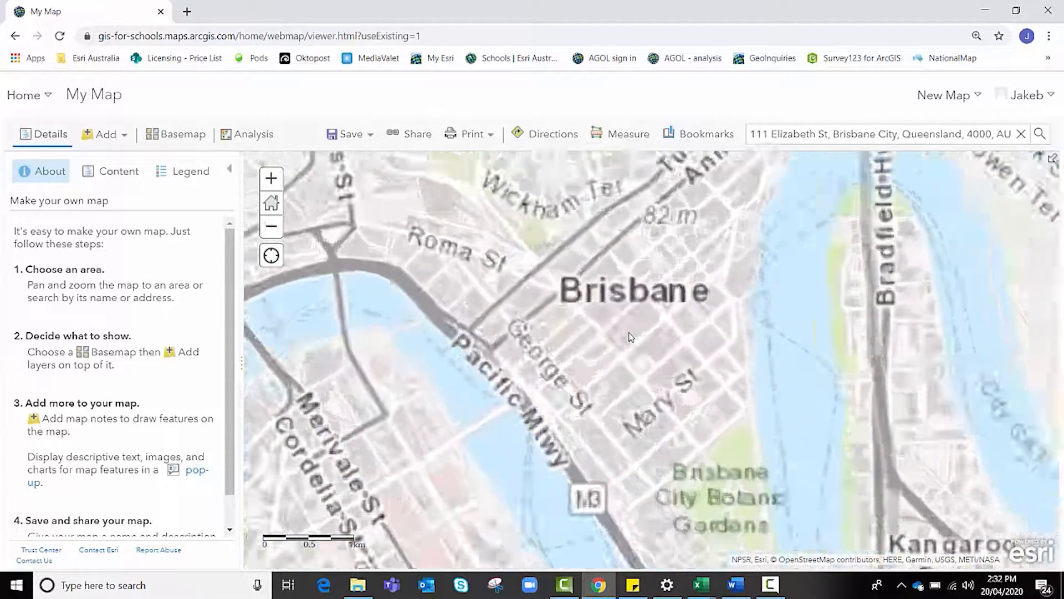
scroll(631, 337, up, 2)
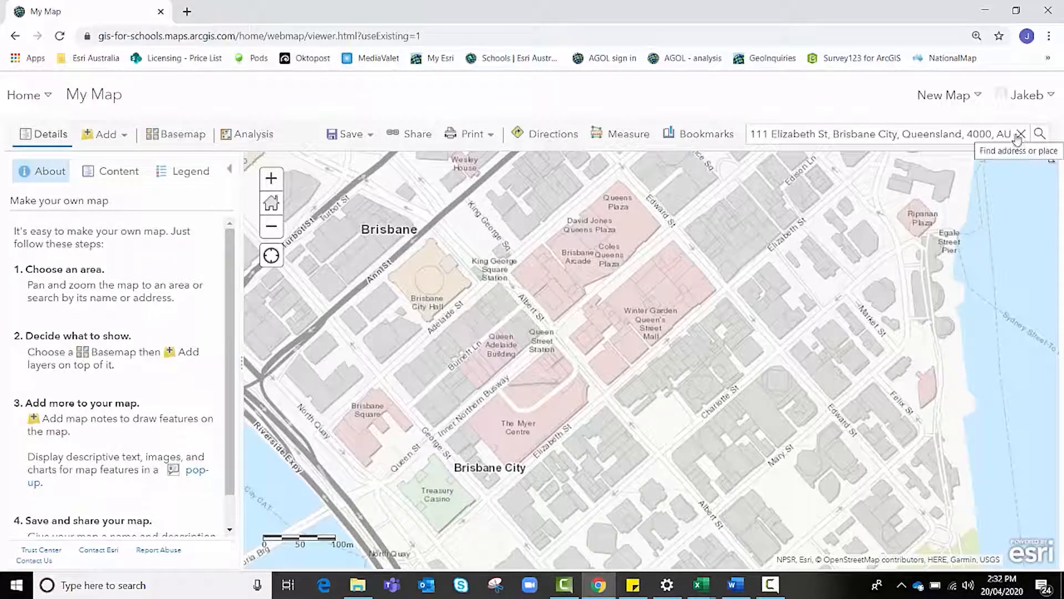
click(994, 134)
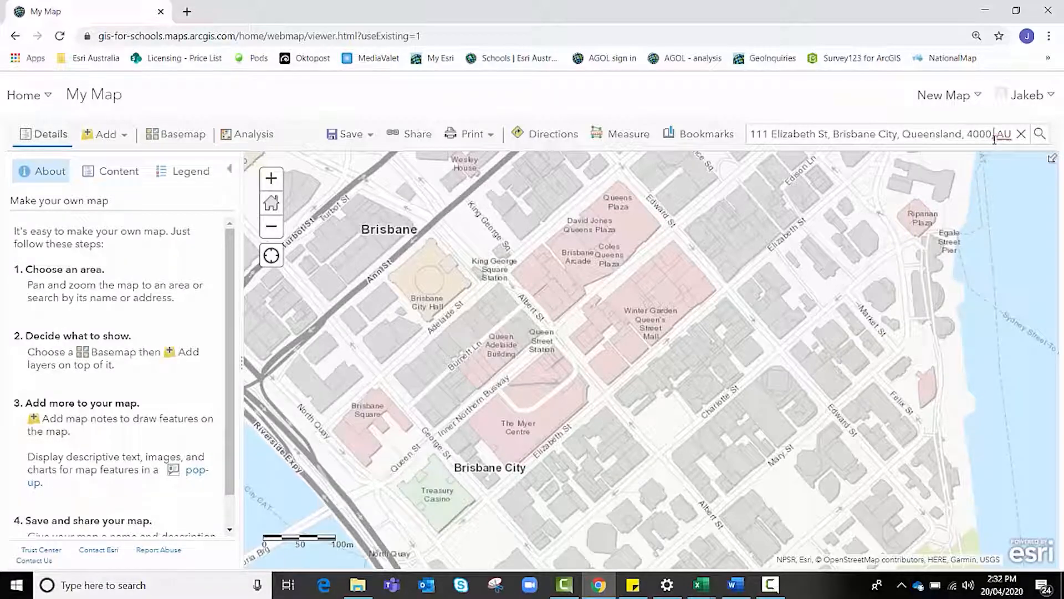
key(Return)
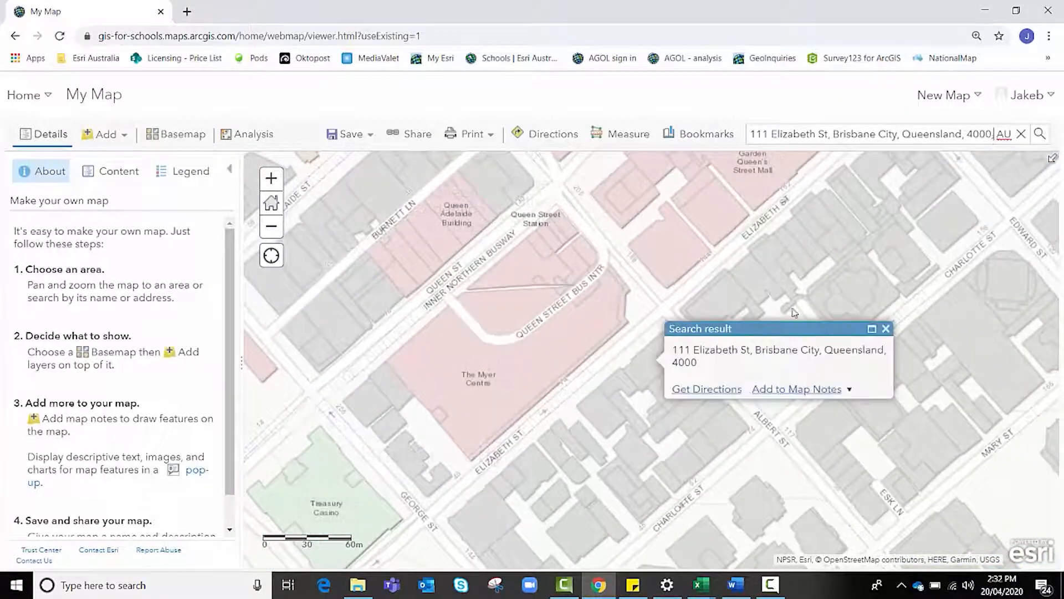
click(886, 328)
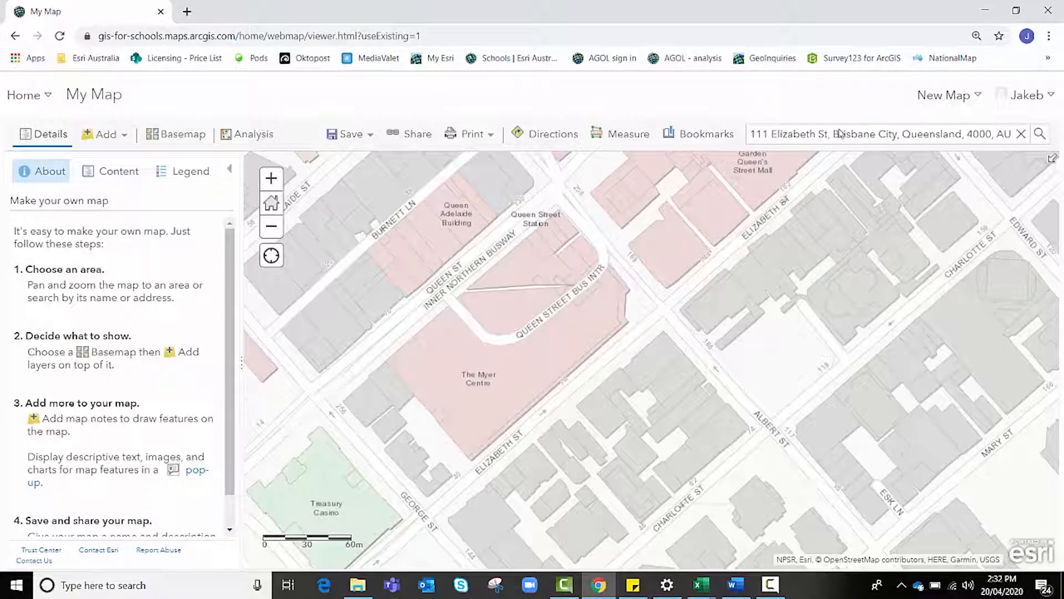
Bookmark the current map extent as "Esri Australia - Head office"
click(725, 142)
click(724, 200)
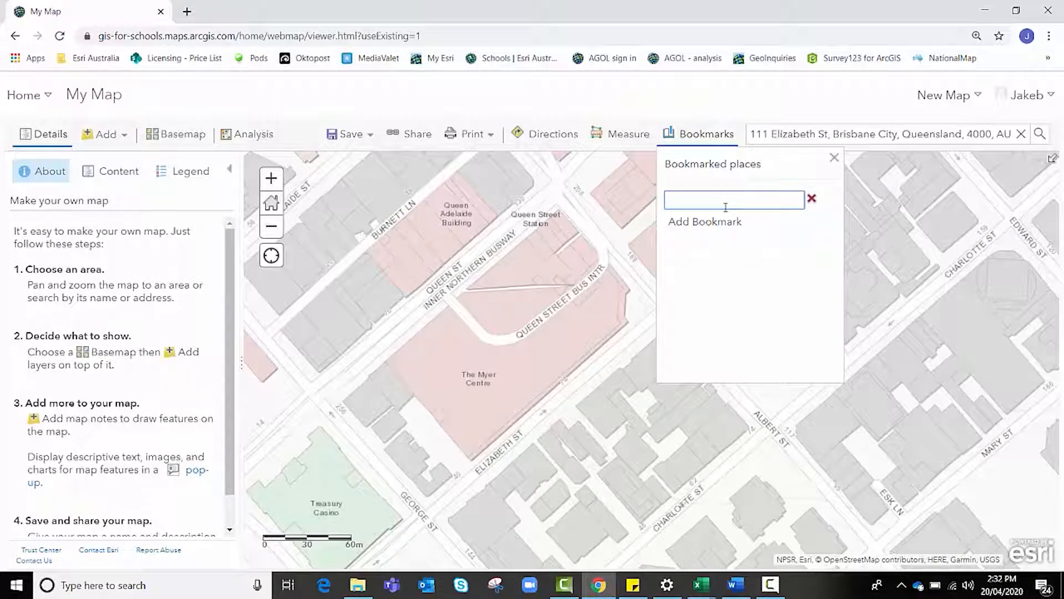
text(Esri Australia - Head office)
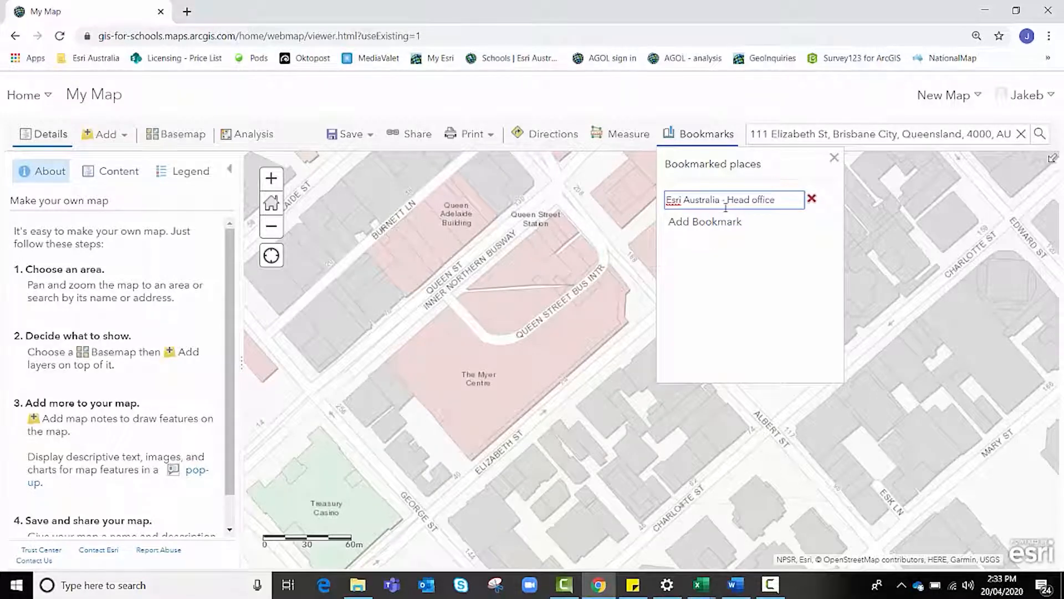
key(Return)
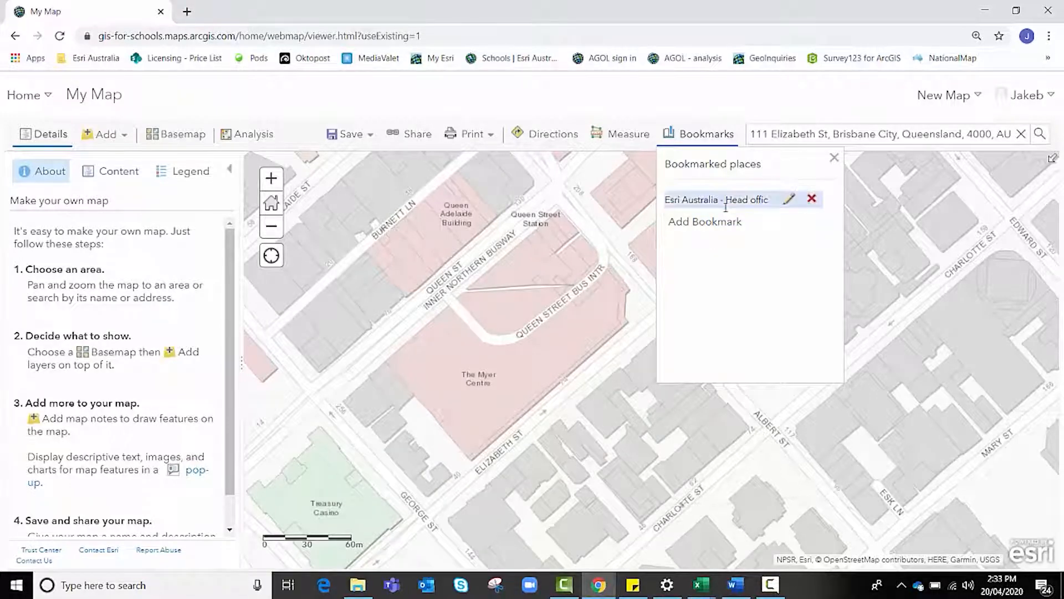
click(834, 158)
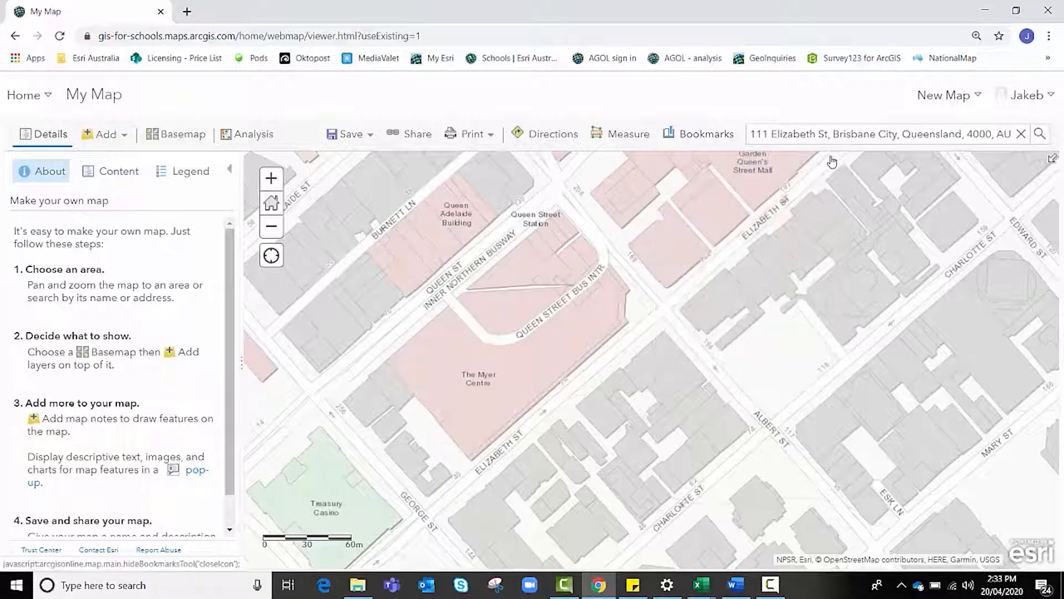
Move the map to Europe through a place search, and return to the "Esri Australia - Head office" bookmark
scroll(809, 246, down, 1)
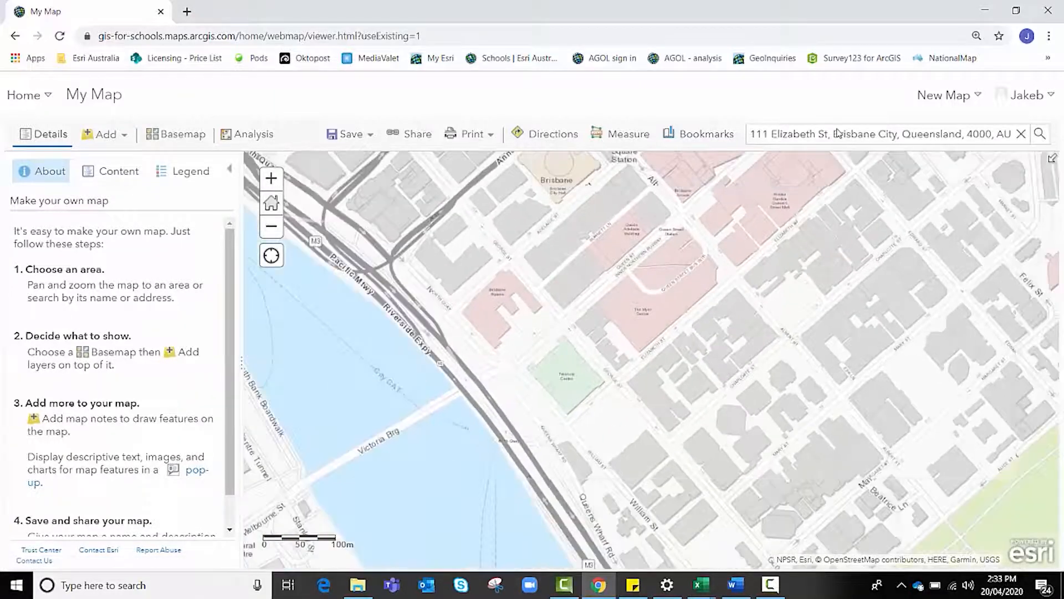
click(840, 132)
key(ctrl+a)
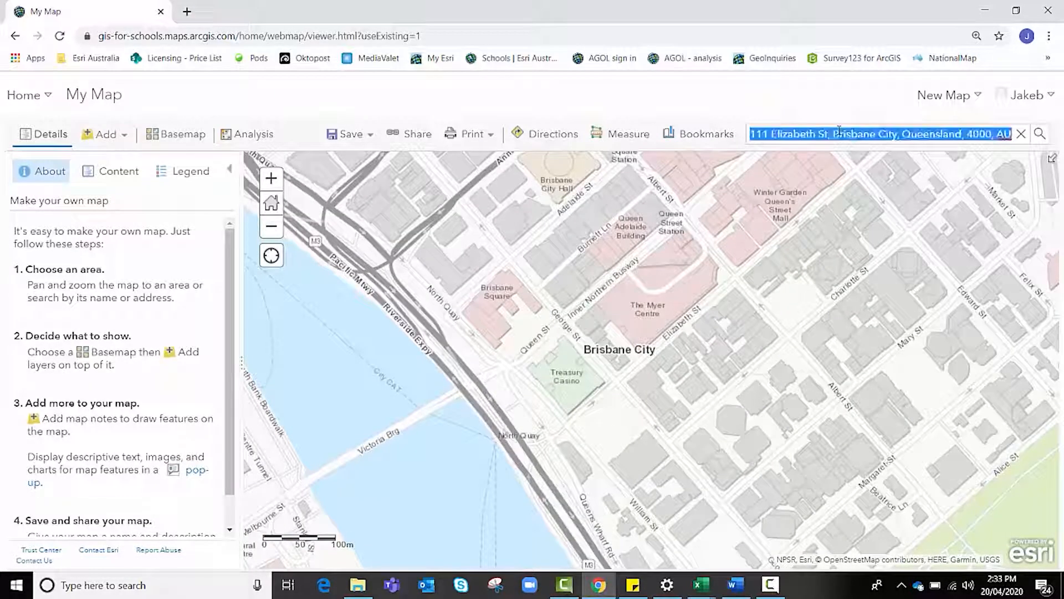
text(Europe)
key(Return)
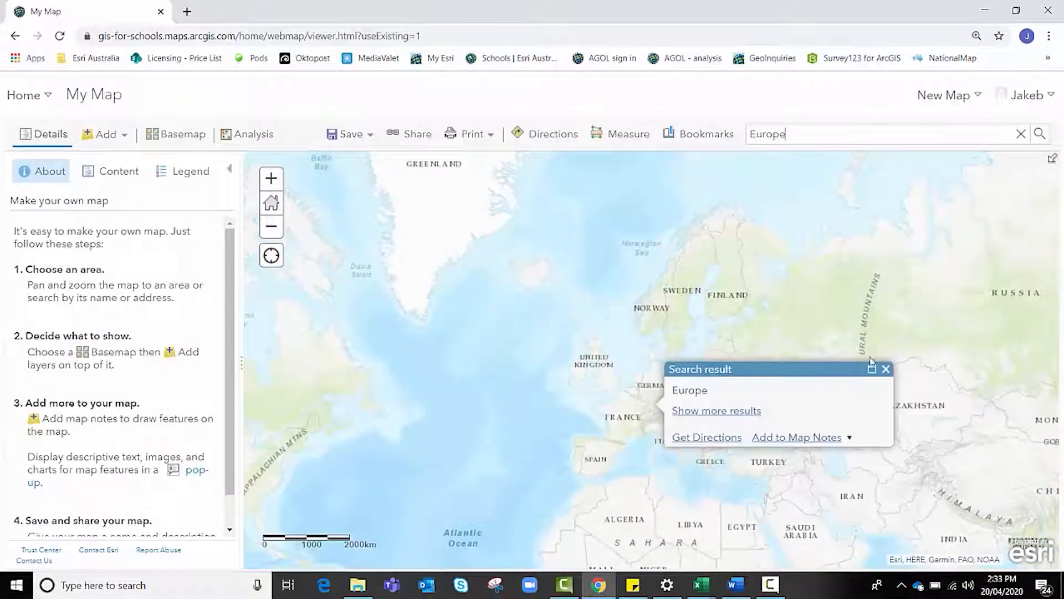
click(886, 369)
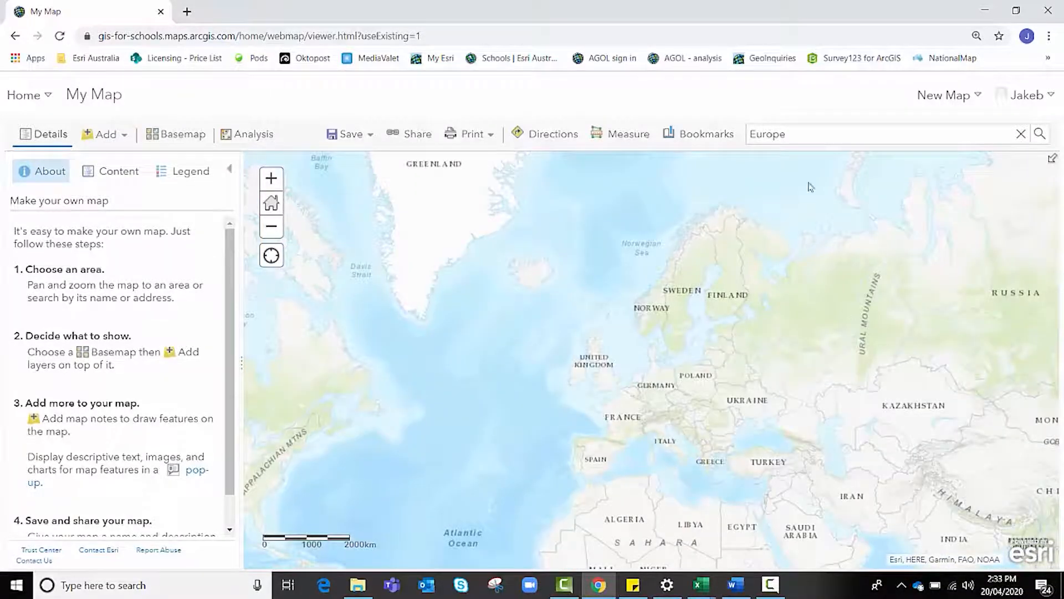
click(699, 138)
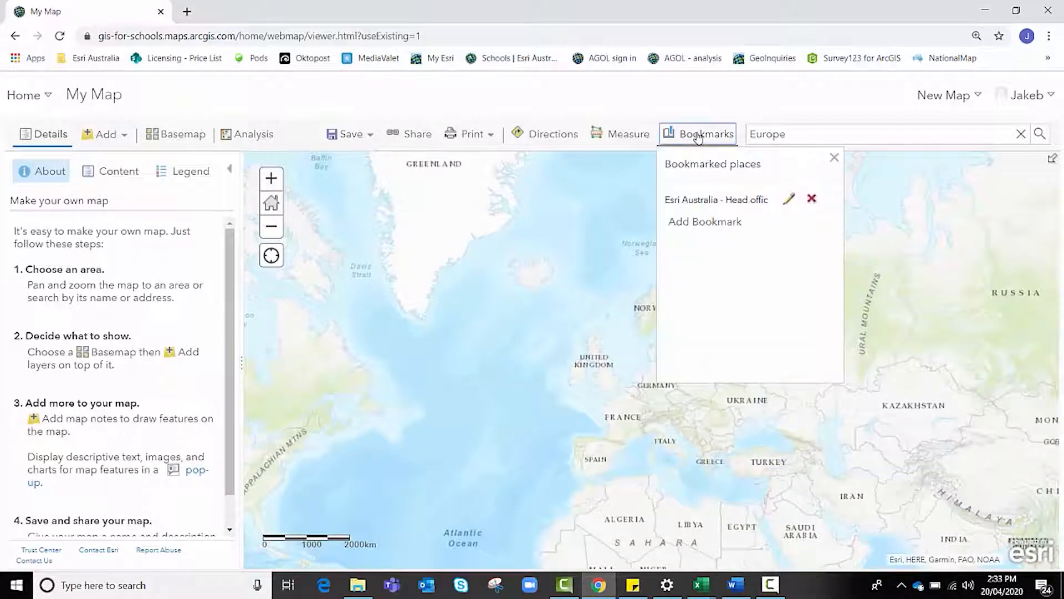
click(712, 206)
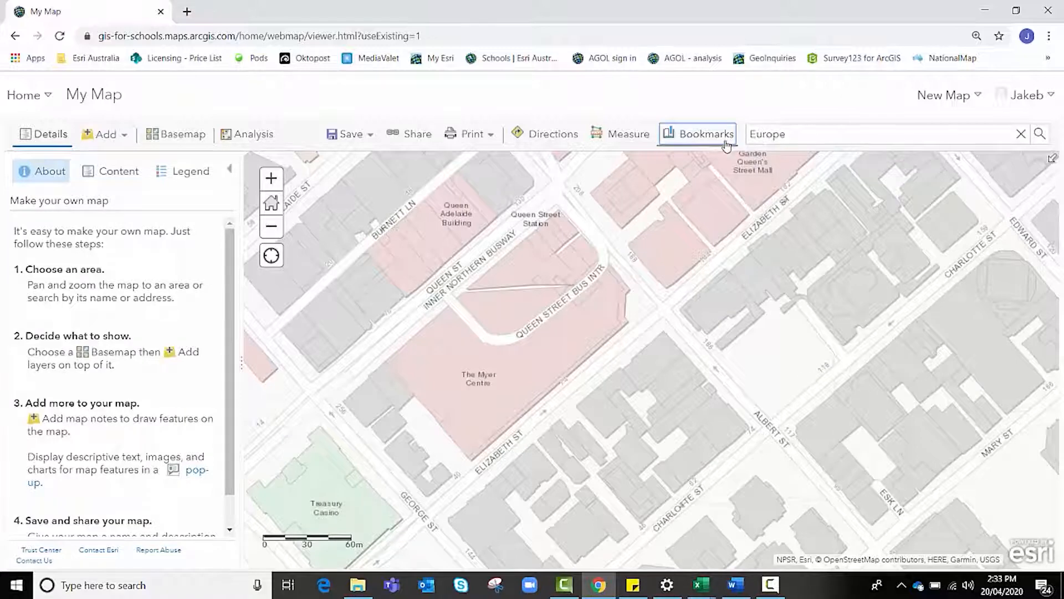
click(704, 134)
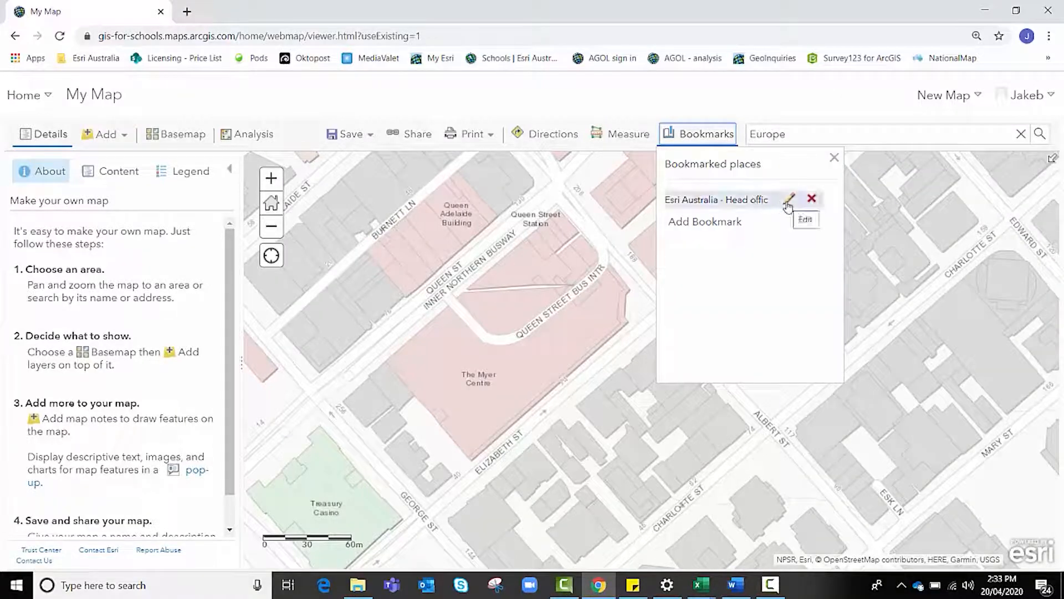
click(728, 223)
click(728, 222)
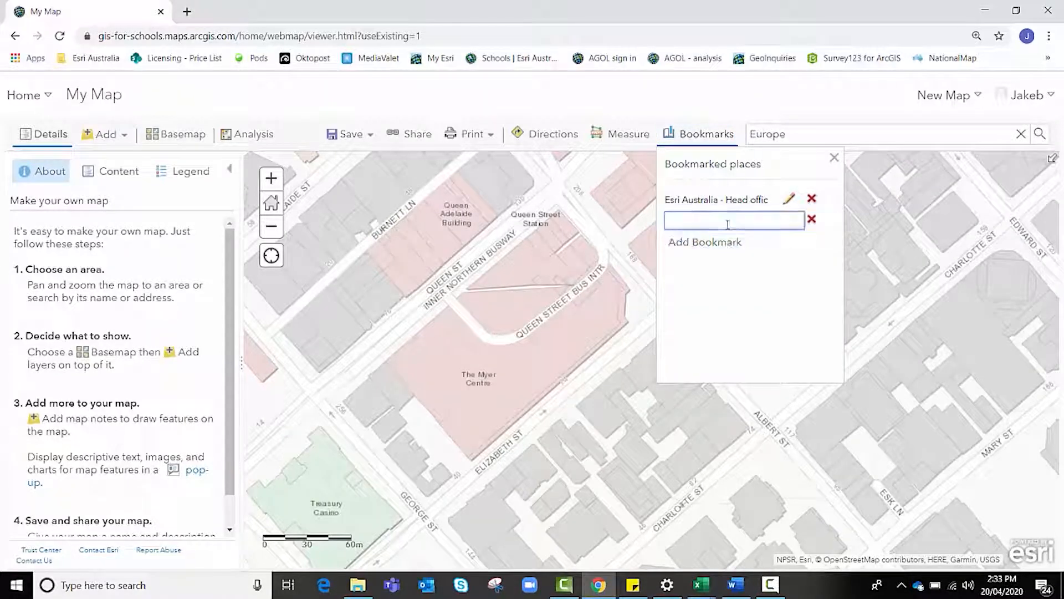
click(812, 219)
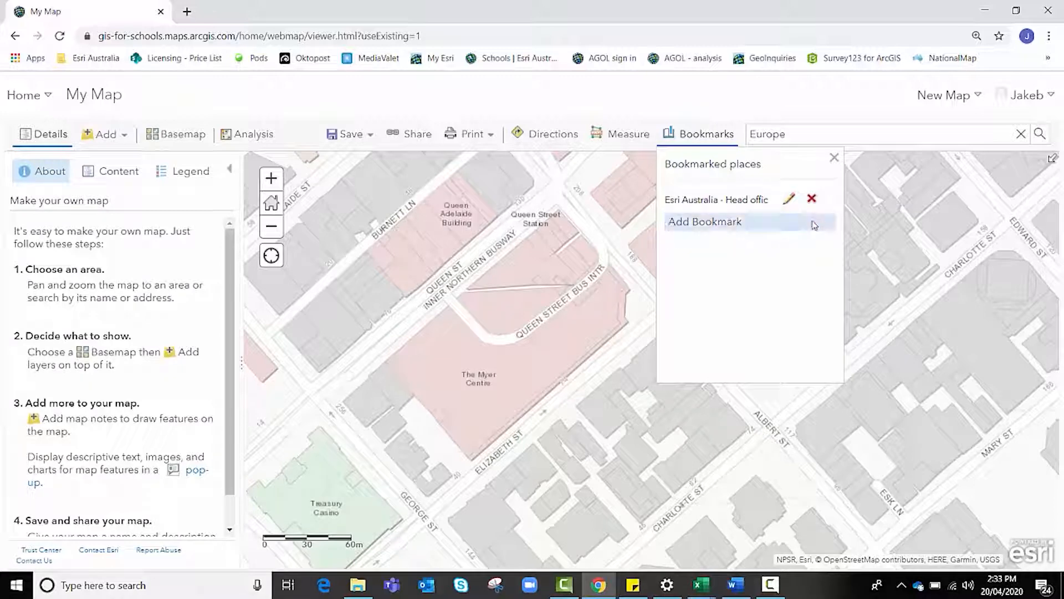
click(789, 200)
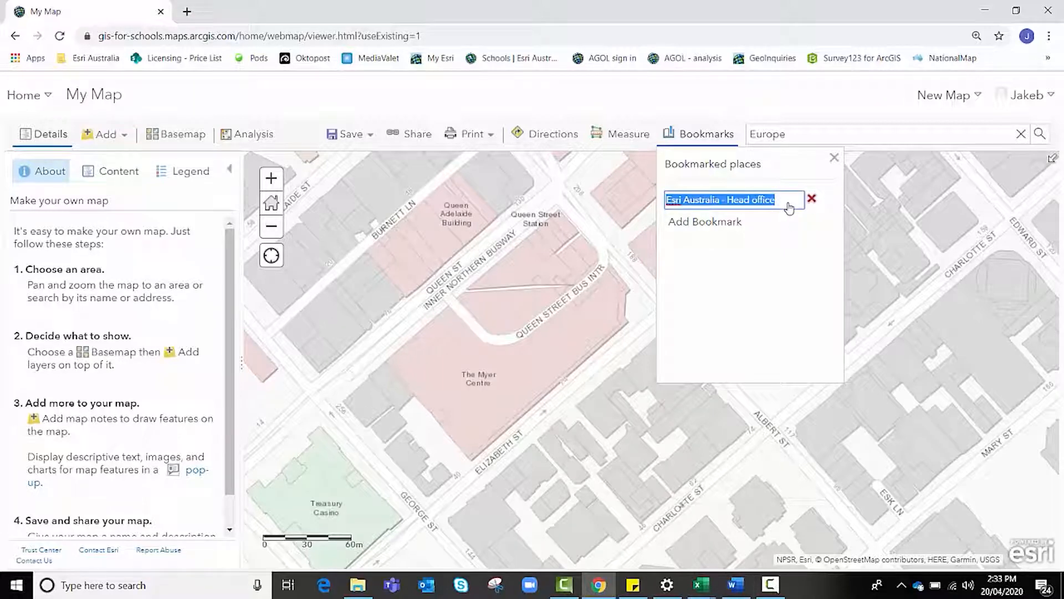
click(785, 224)
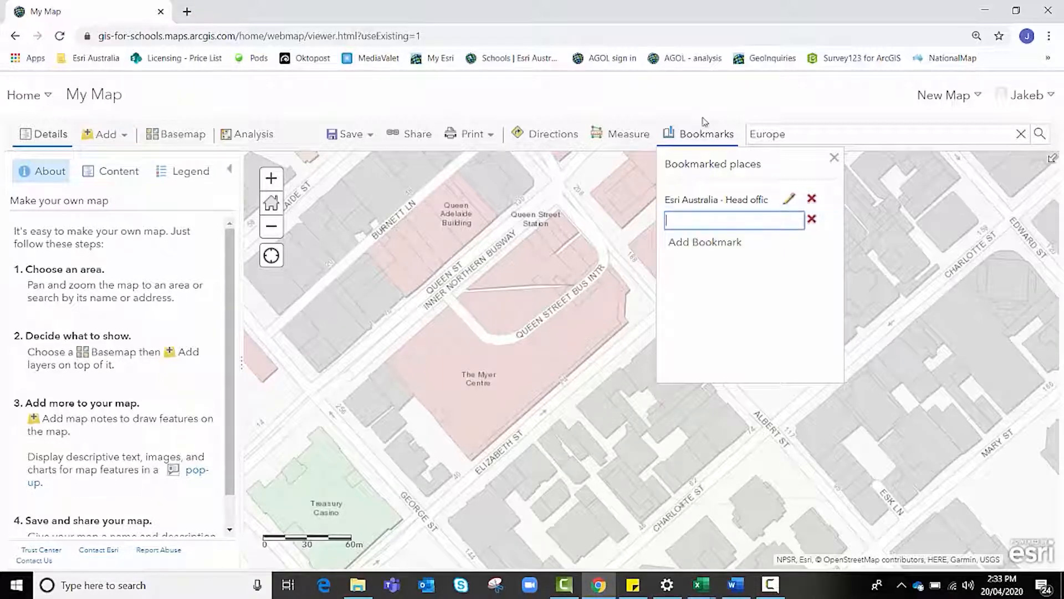
click(705, 137)
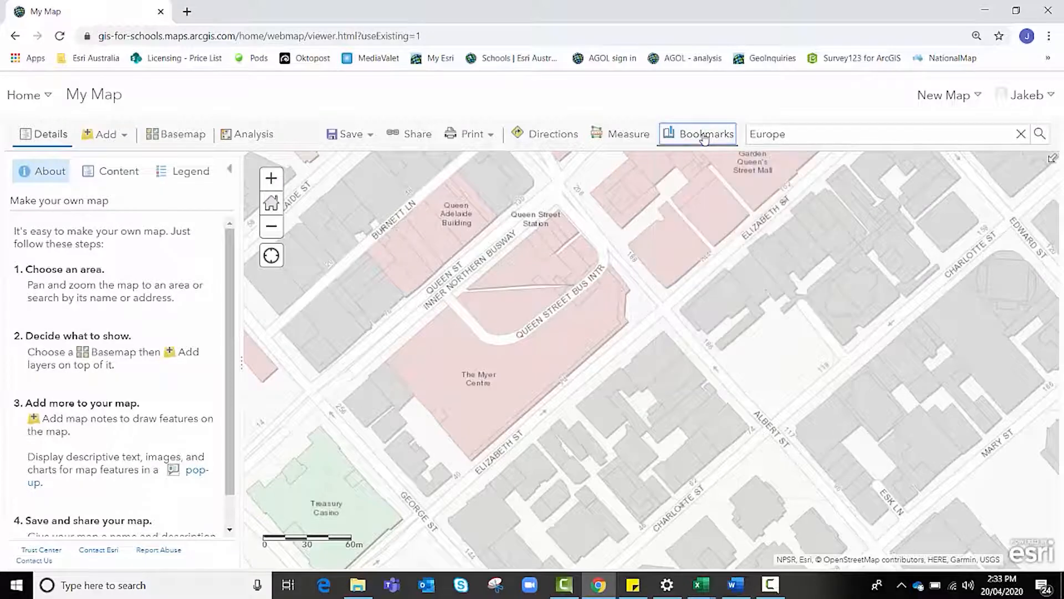
Set up an area measurement in Sq Kilometers, reviewing the unit options, with the Myer Centre block in view
click(601, 143)
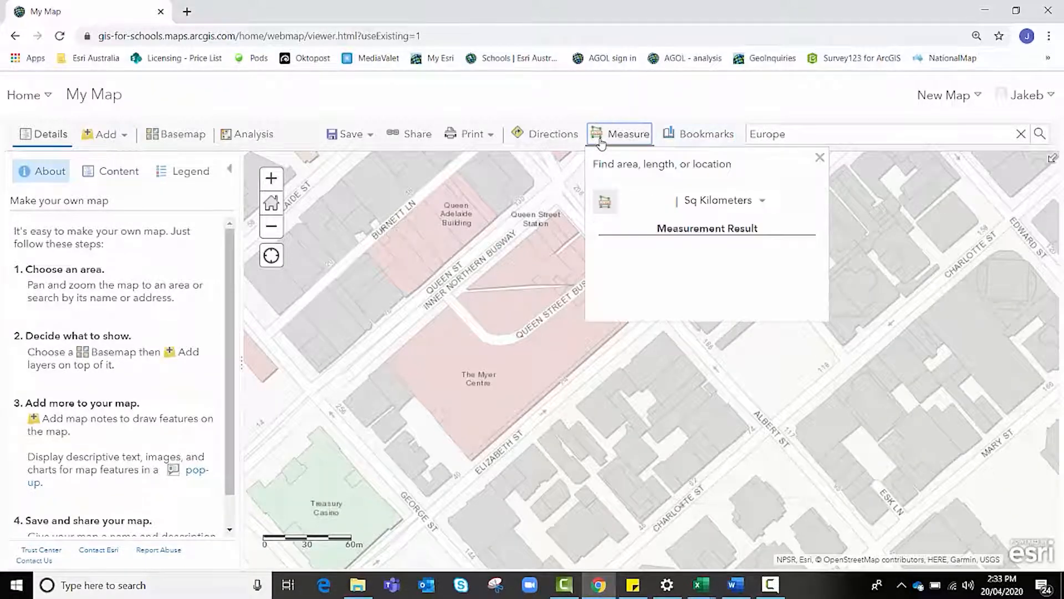
click(607, 204)
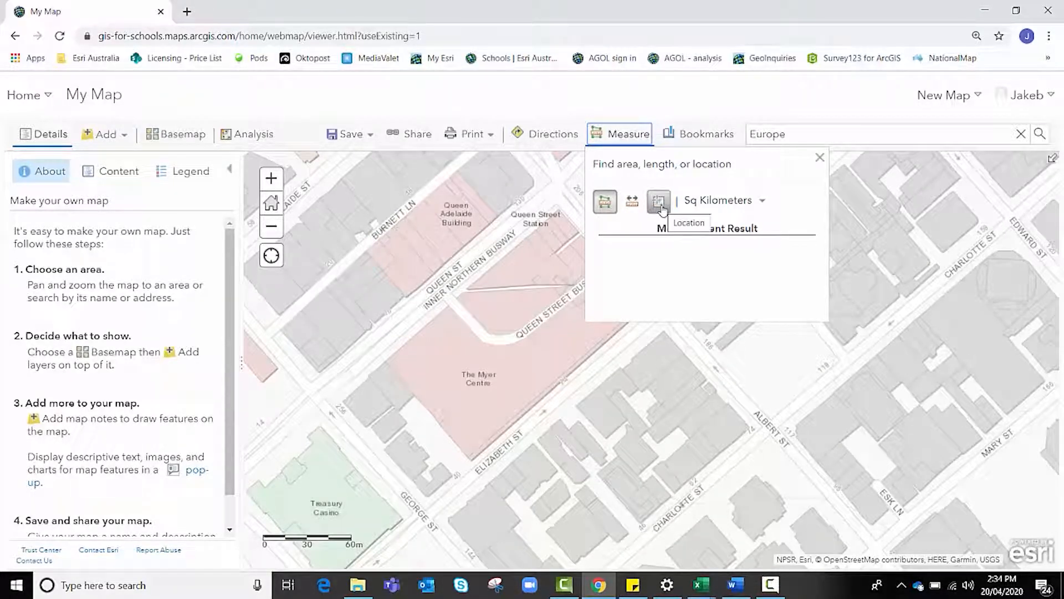
click(707, 201)
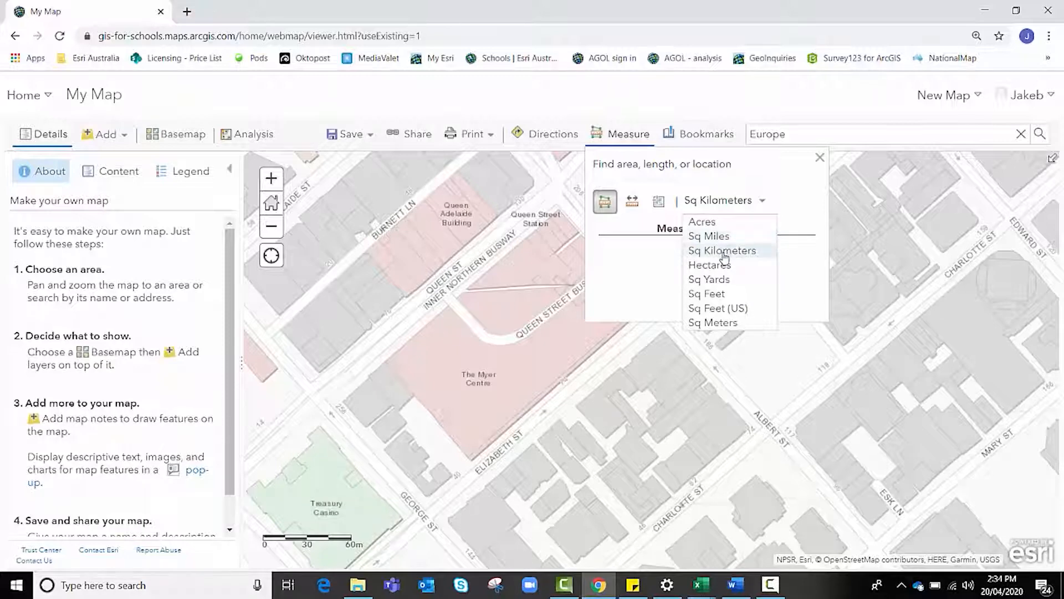
click(727, 206)
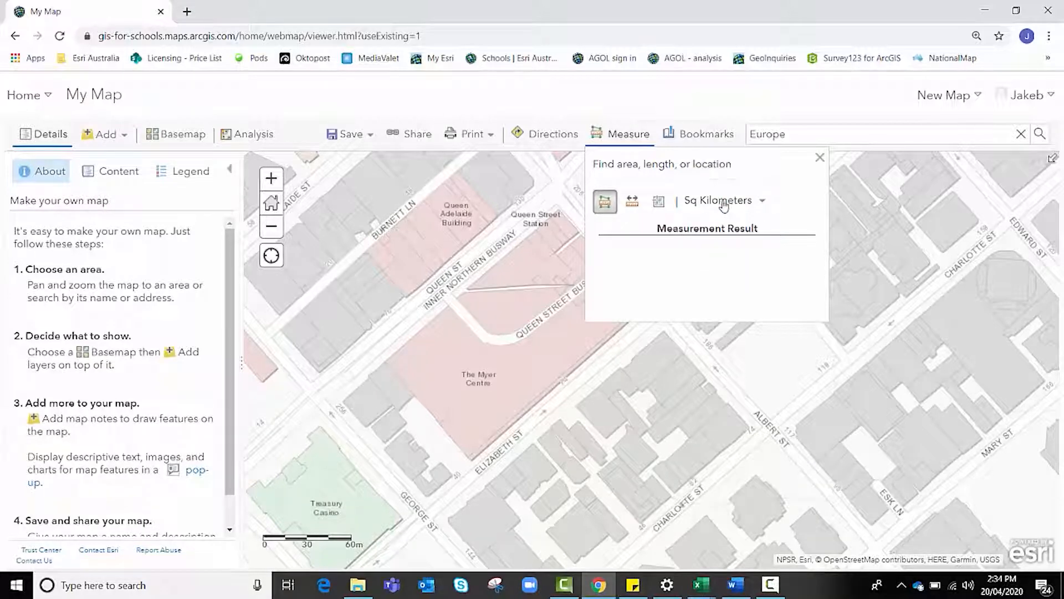
click(604, 203)
drag(521, 267, 478, 332)
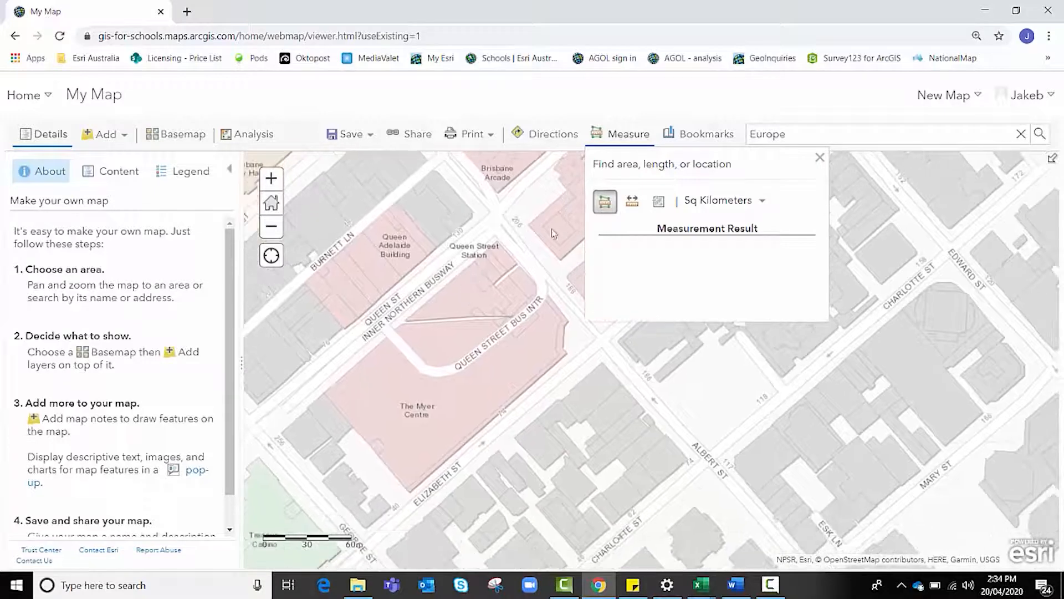
click(718, 203)
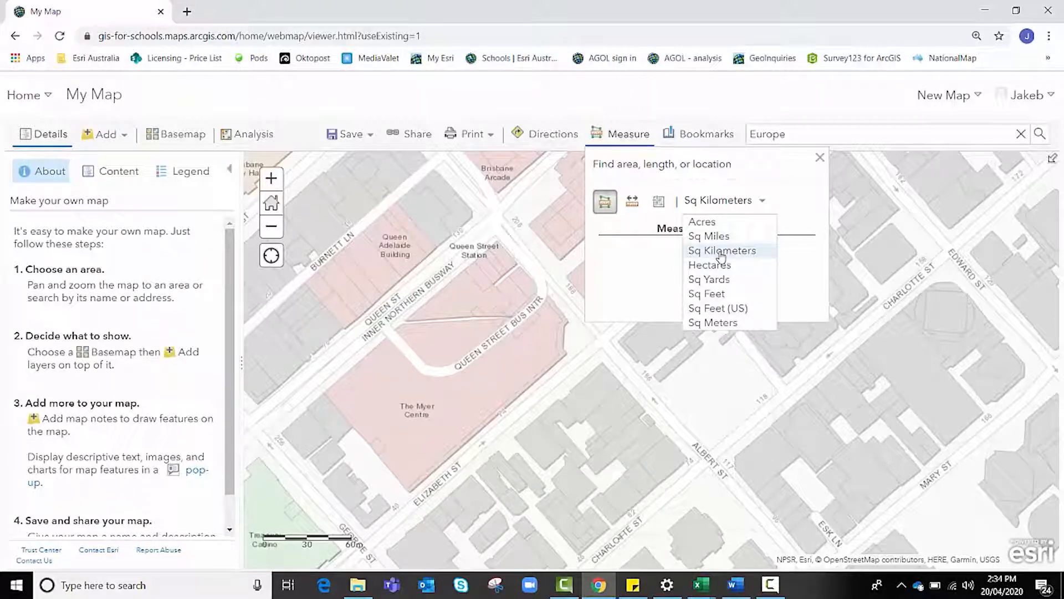
click(720, 255)
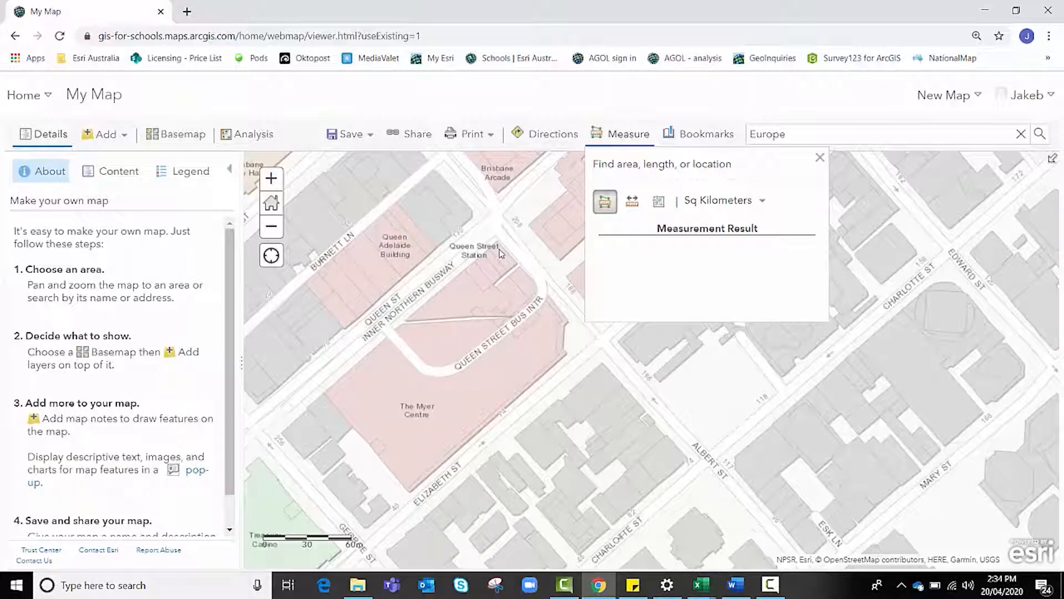
Measure the area of the Myer Centre by outlining the building south of the Queen Street bus entrance
click(387, 339)
click(325, 394)
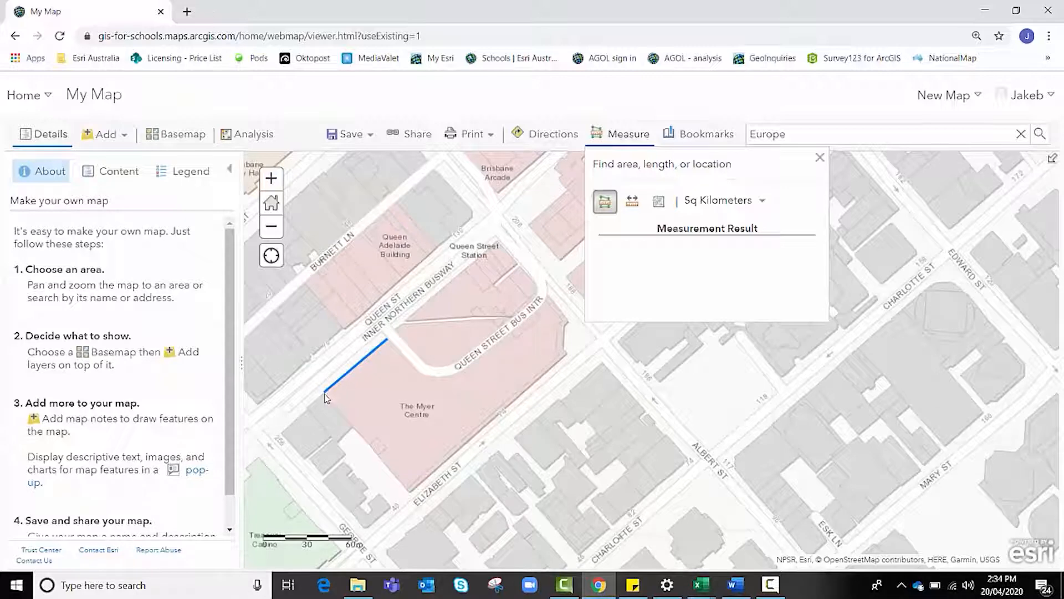
double_click(411, 491)
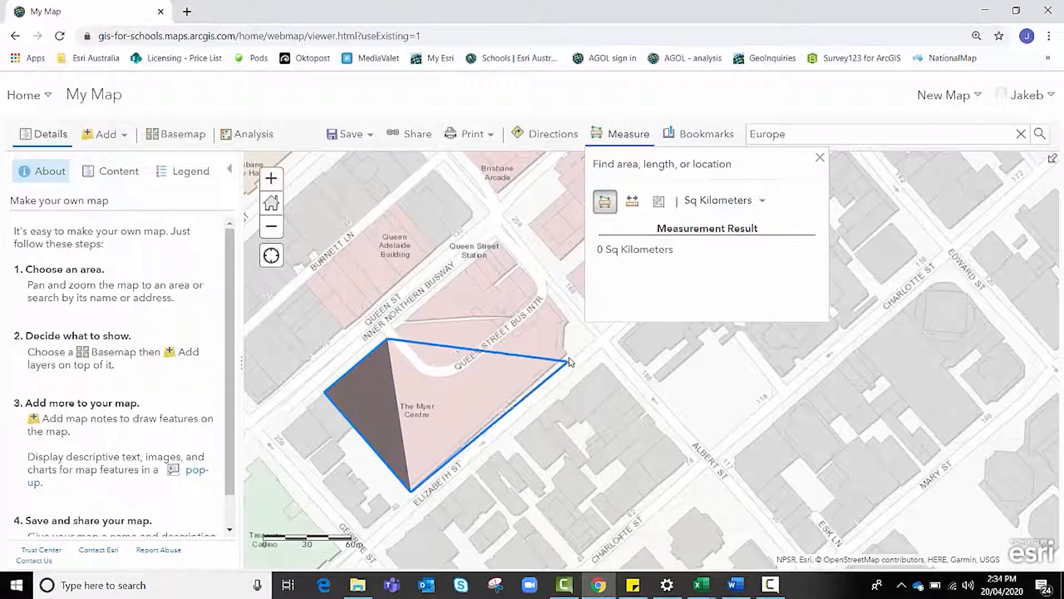
double_click(569, 355)
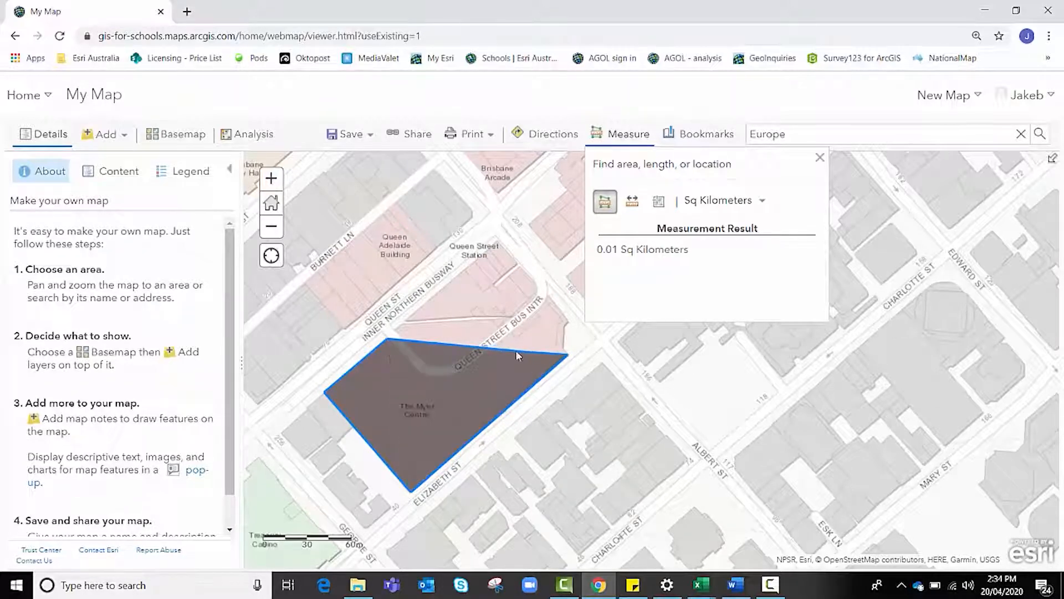
click(491, 348)
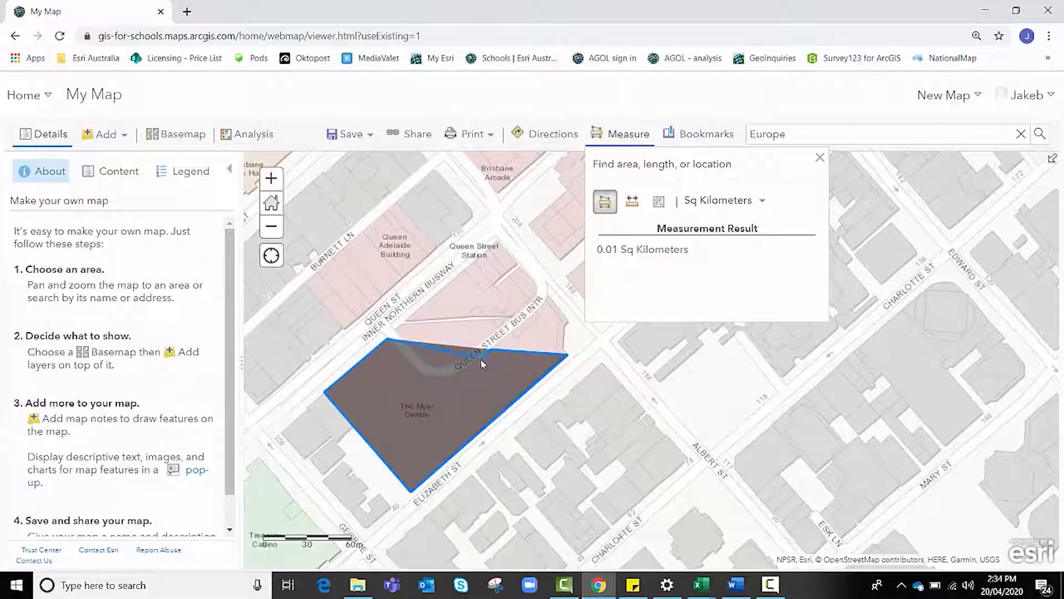
click(451, 375)
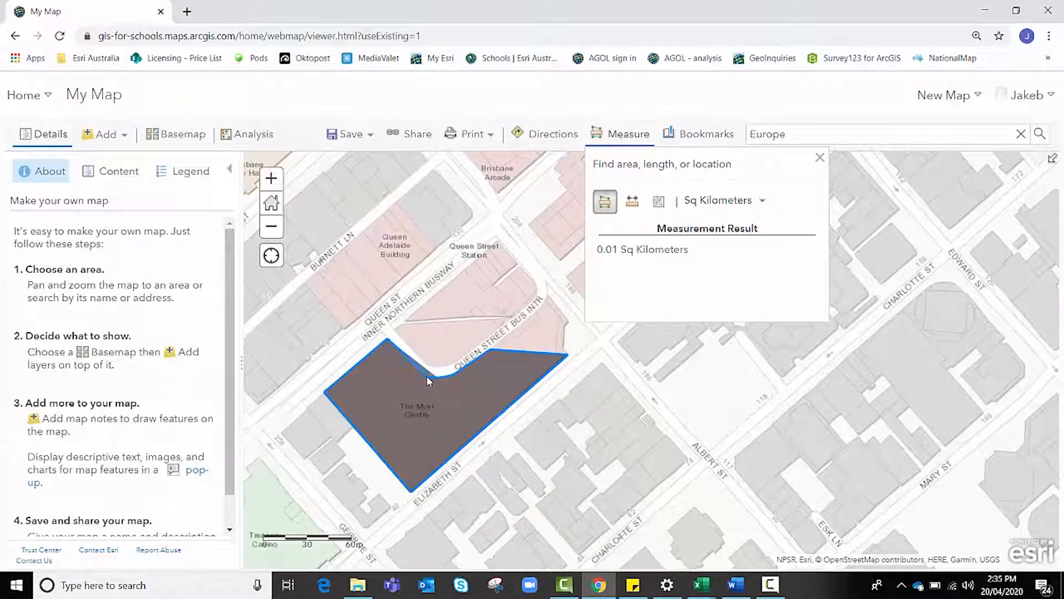
double_click(387, 341)
Measure the distance in Meters along Elizabeth St from Albert St to George St, and highlight the result
click(632, 200)
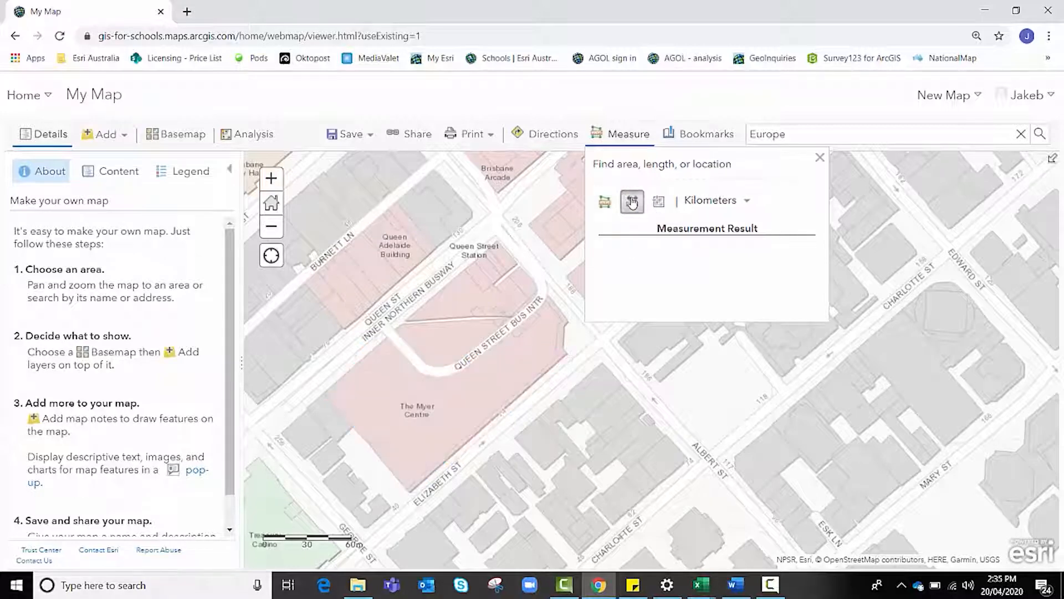
click(710, 201)
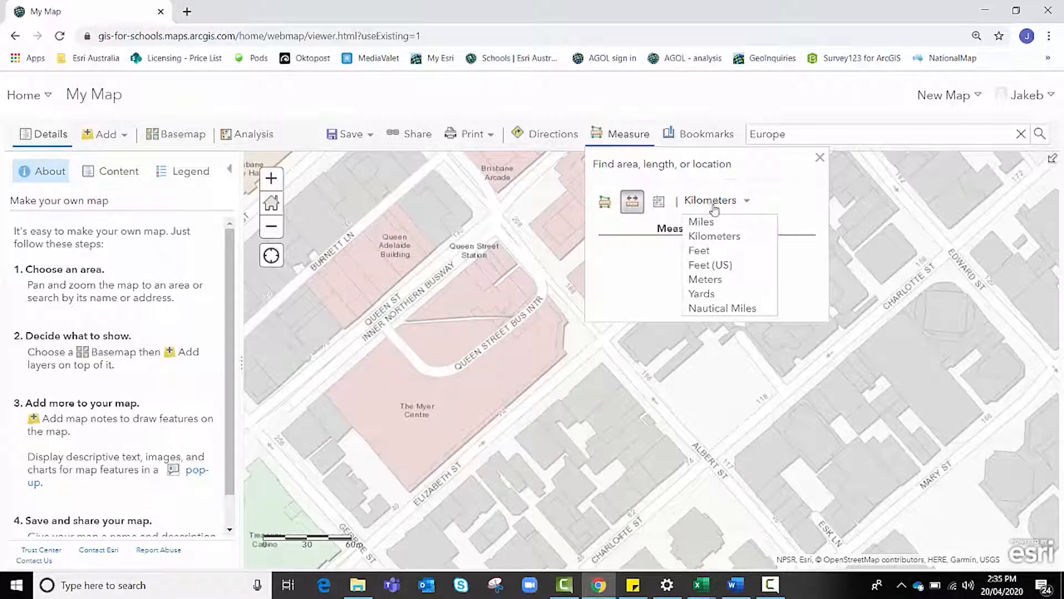
click(705, 280)
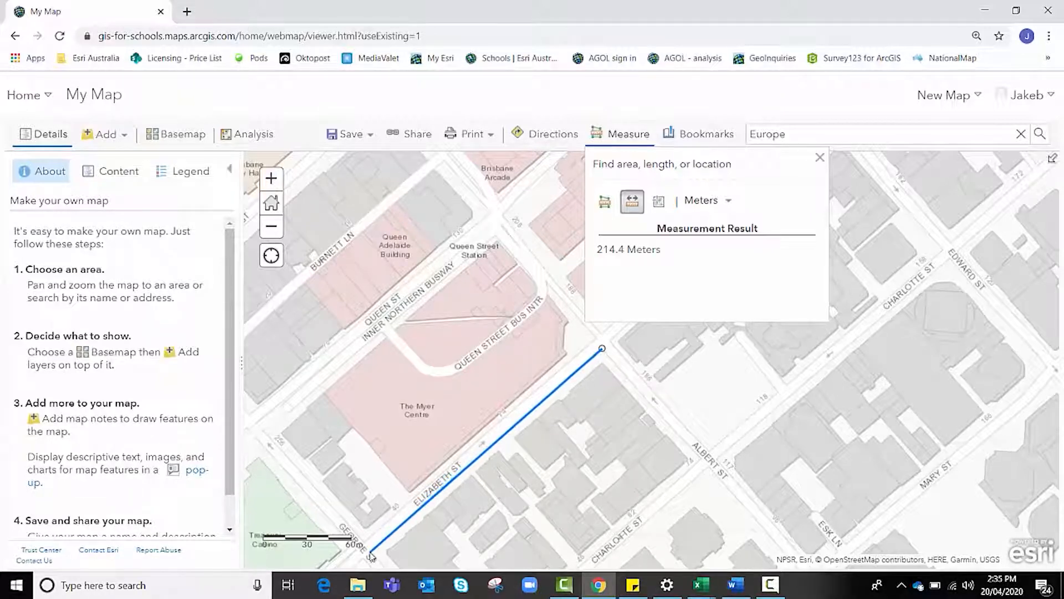
drag(398, 540, 454, 455)
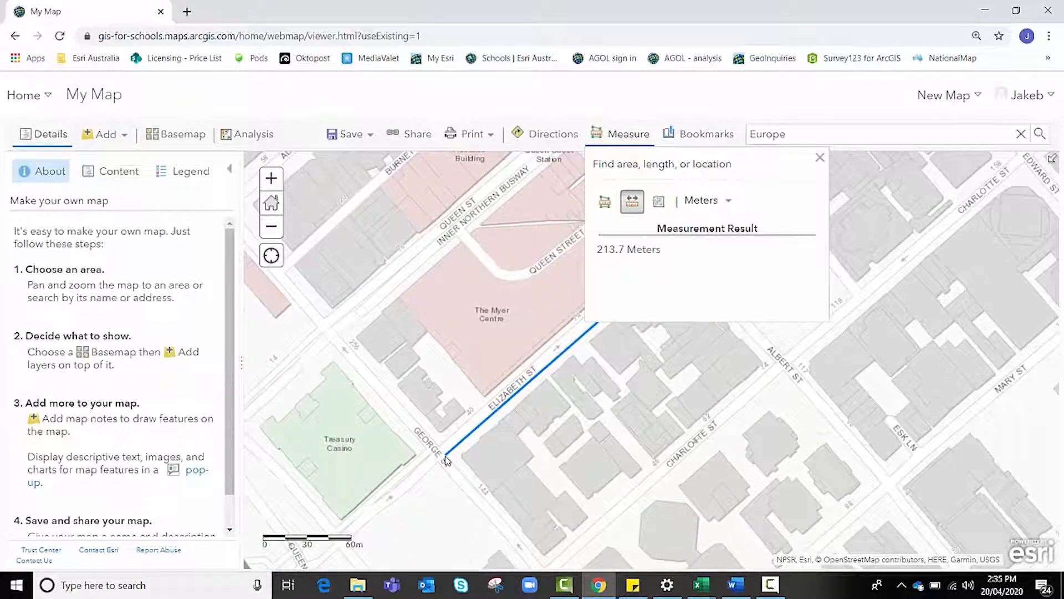
double_click(447, 459)
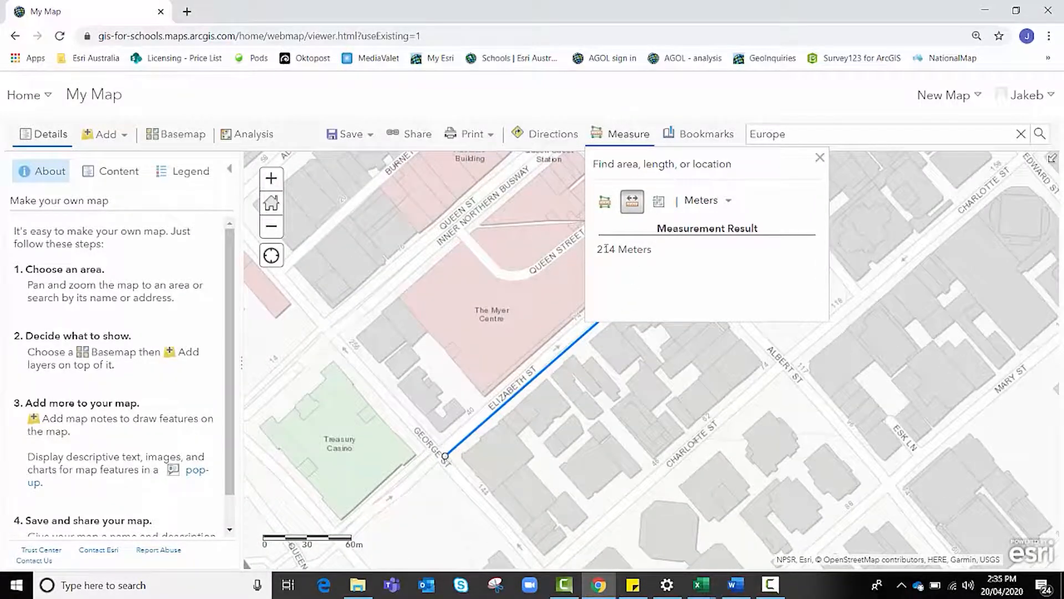
drag(600, 249, 643, 251)
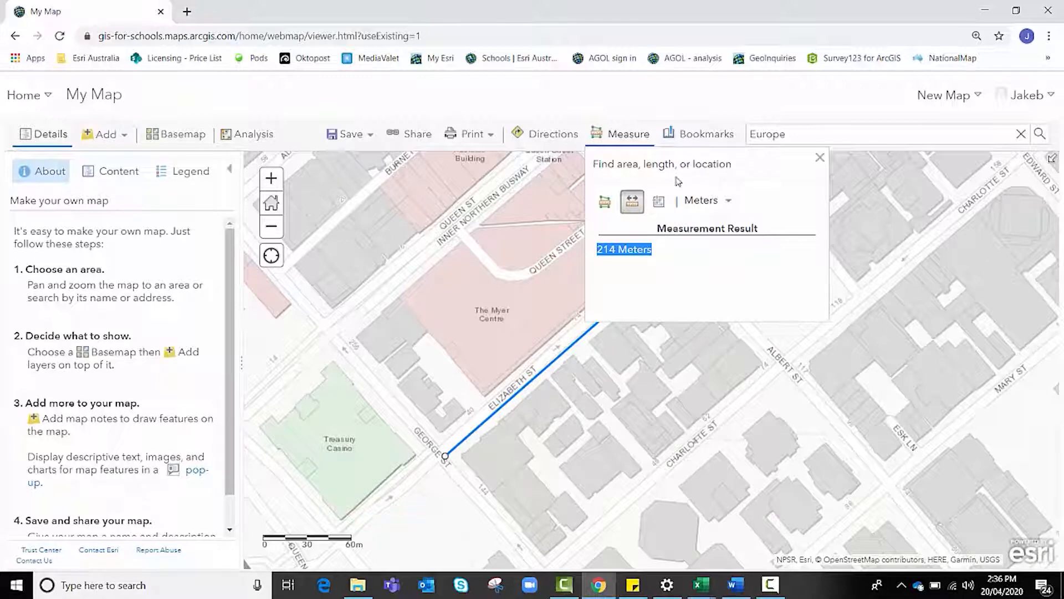
Move the map to Australia through a place search and dismiss the search result
click(659, 206)
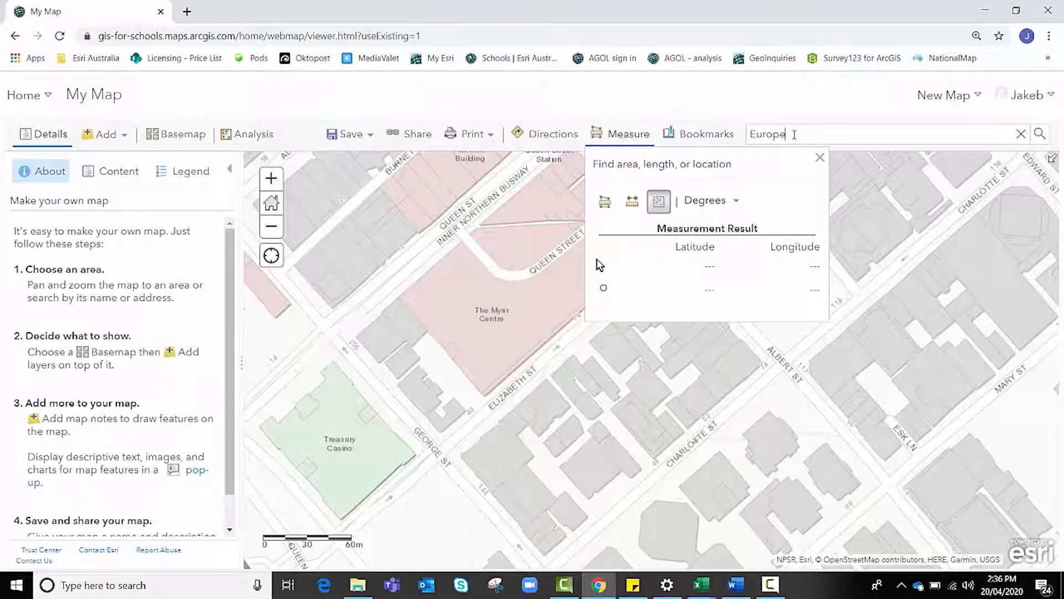
double_click(782, 135)
text(Australia)
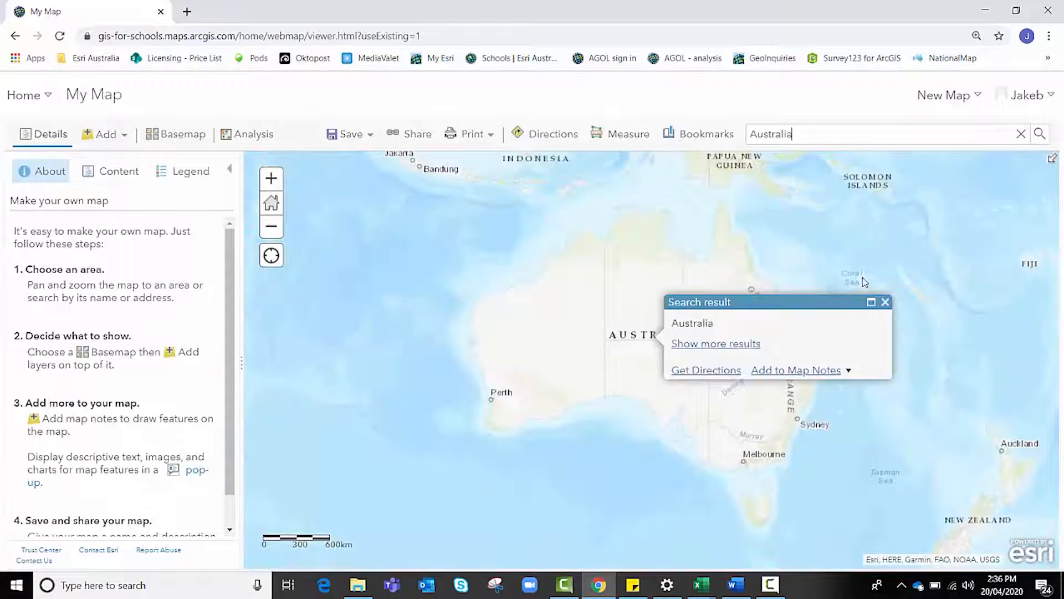
click(885, 302)
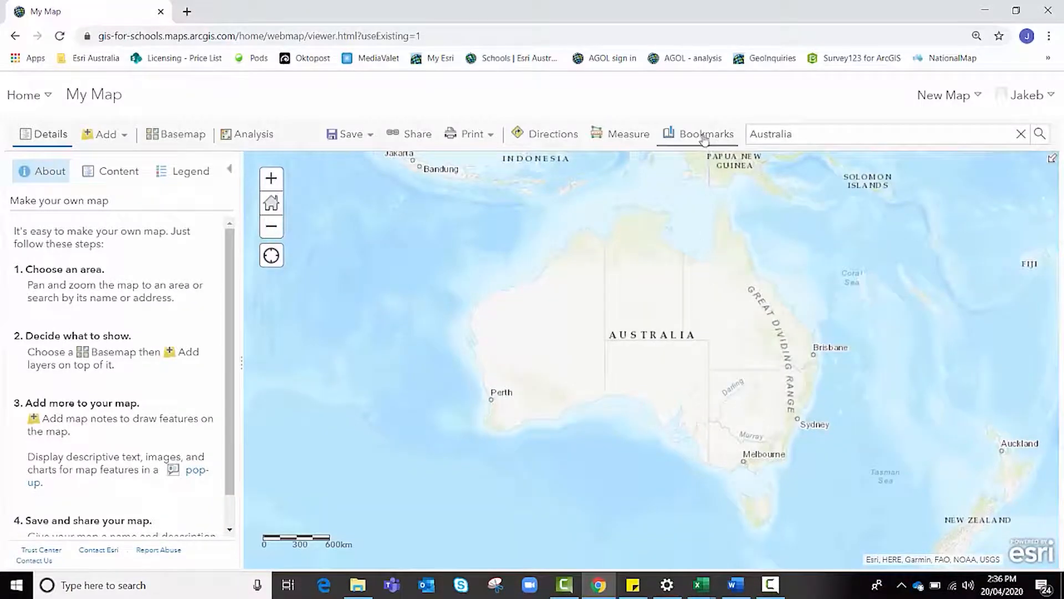
Measure Perth's latitude and longitude in Degrees, highlight its latitude, and close the measurement tool
click(625, 145)
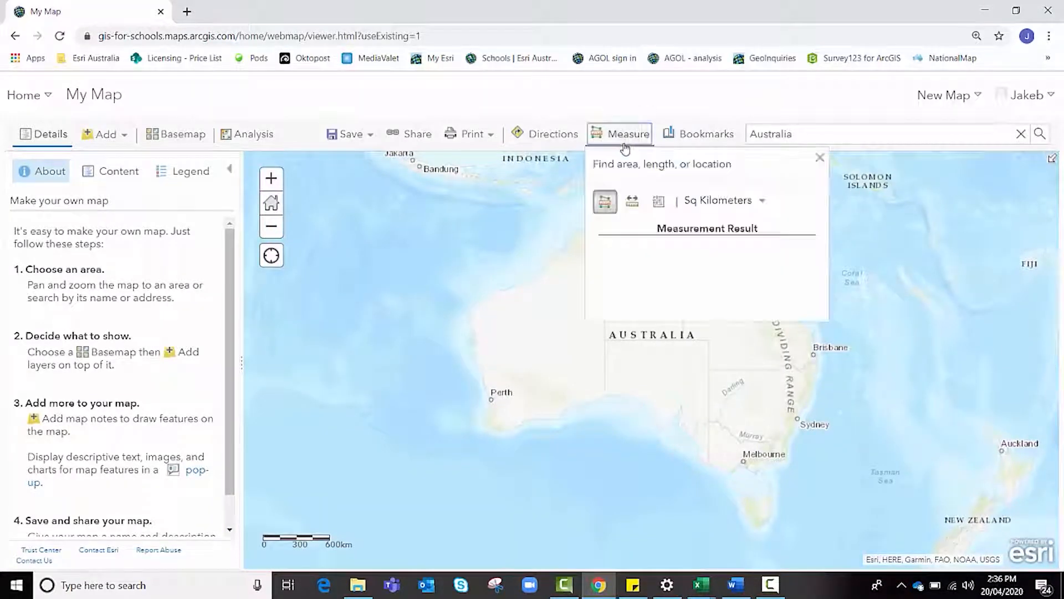
click(658, 201)
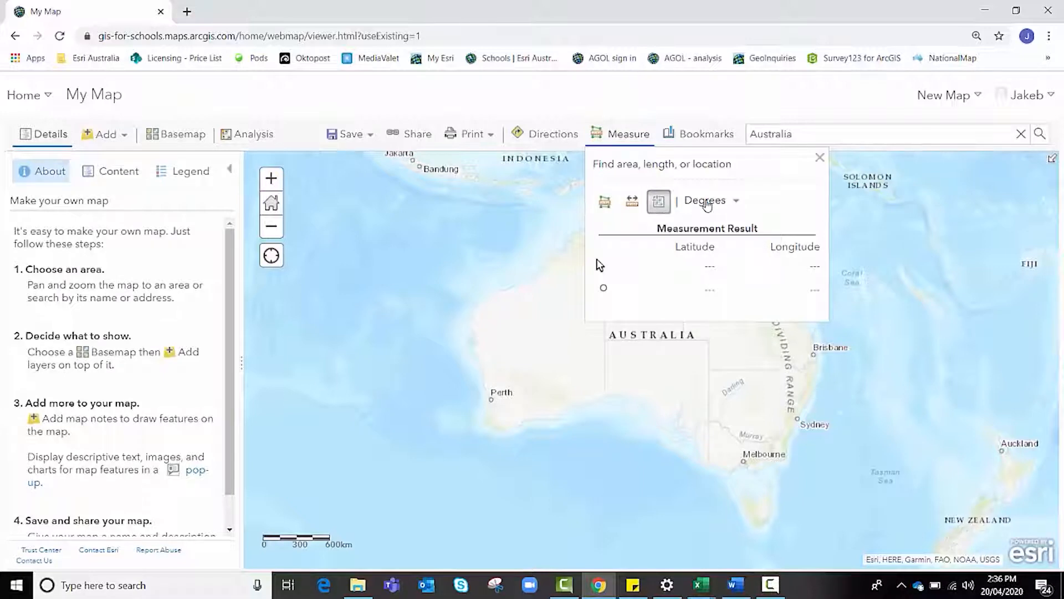
click(706, 202)
click(706, 202)
click(706, 202)
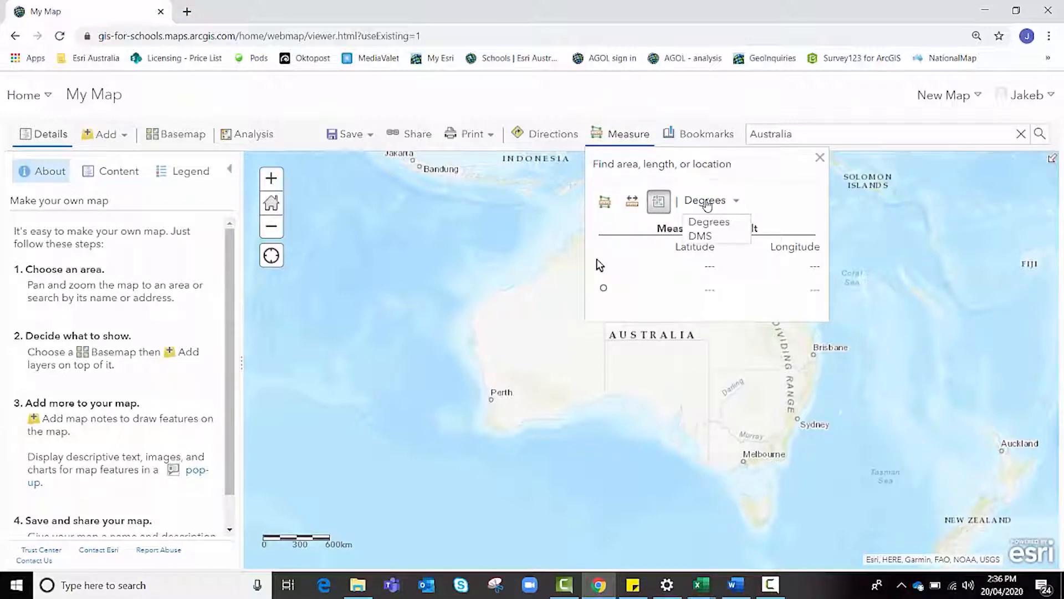
click(706, 202)
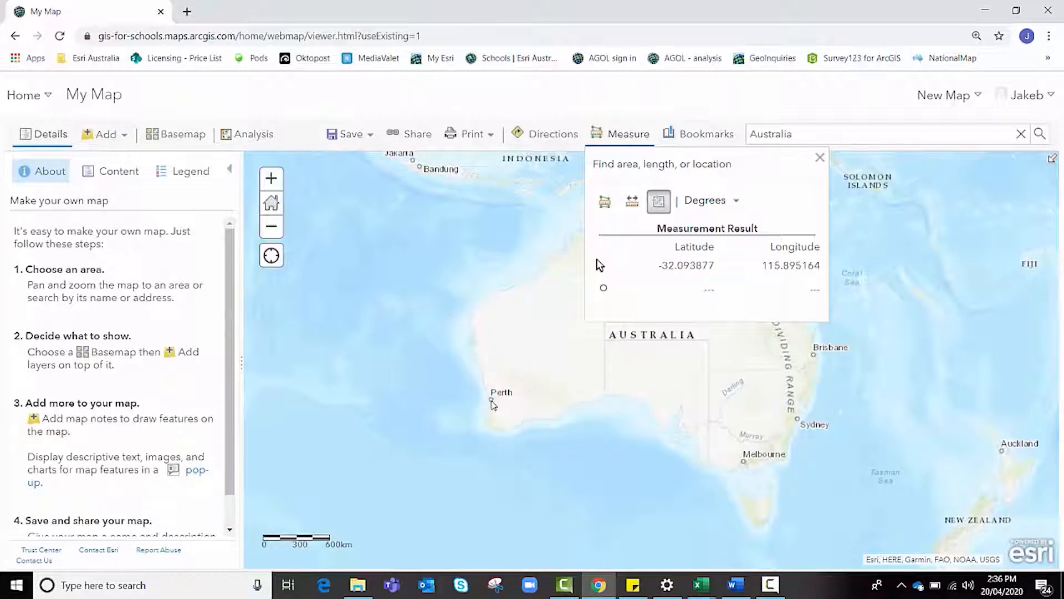
click(491, 400)
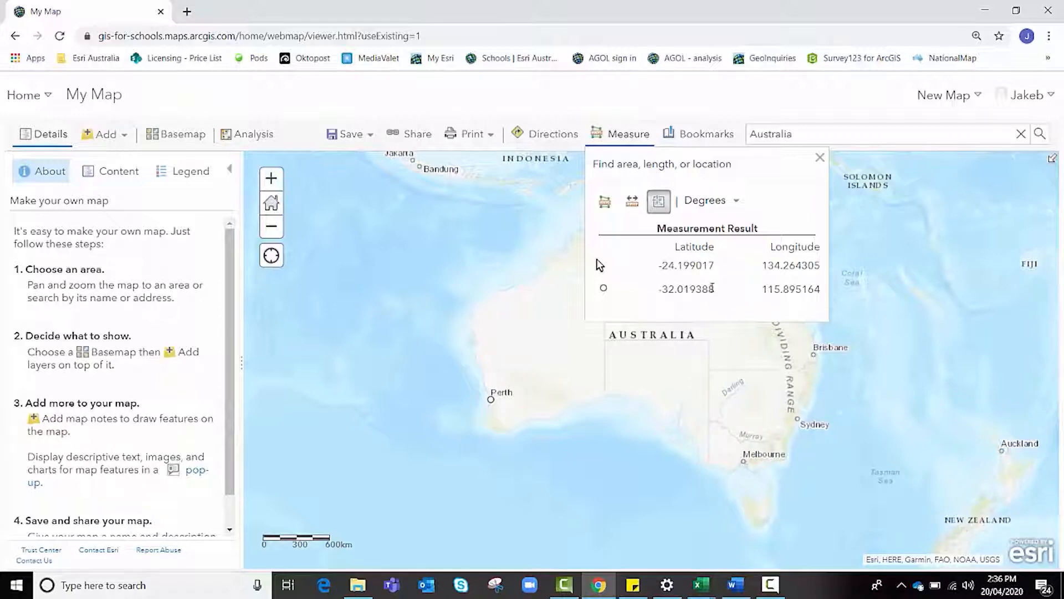
drag(713, 289, 658, 289)
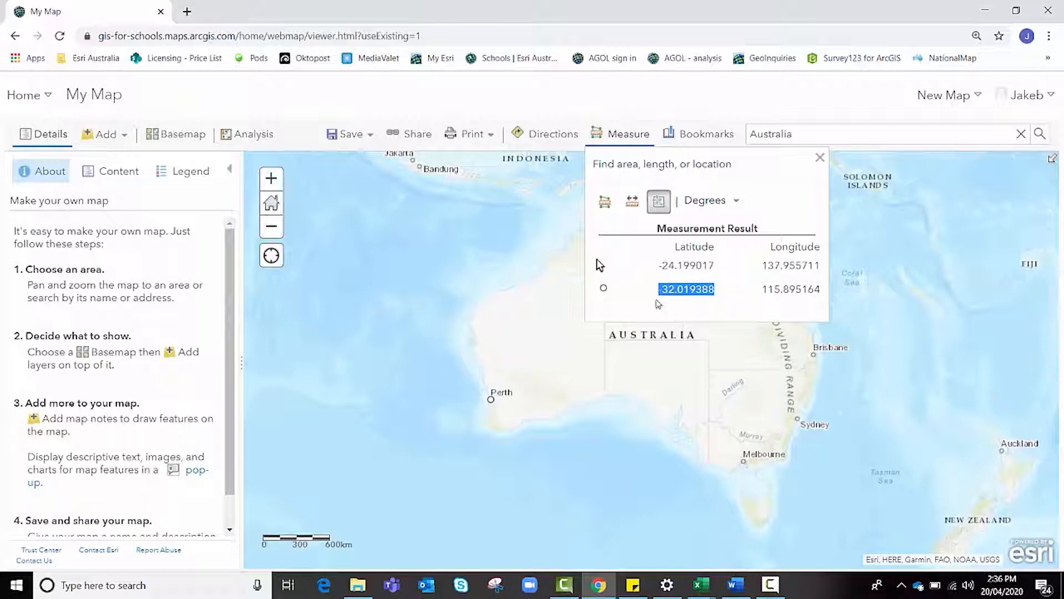
drag(427, 317, 963, 440)
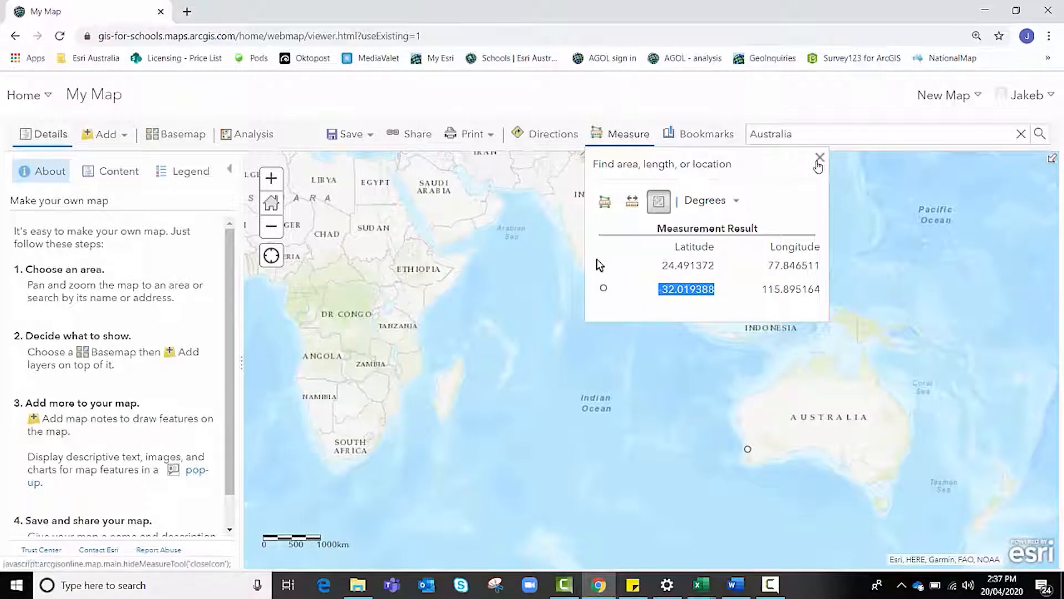
click(819, 160)
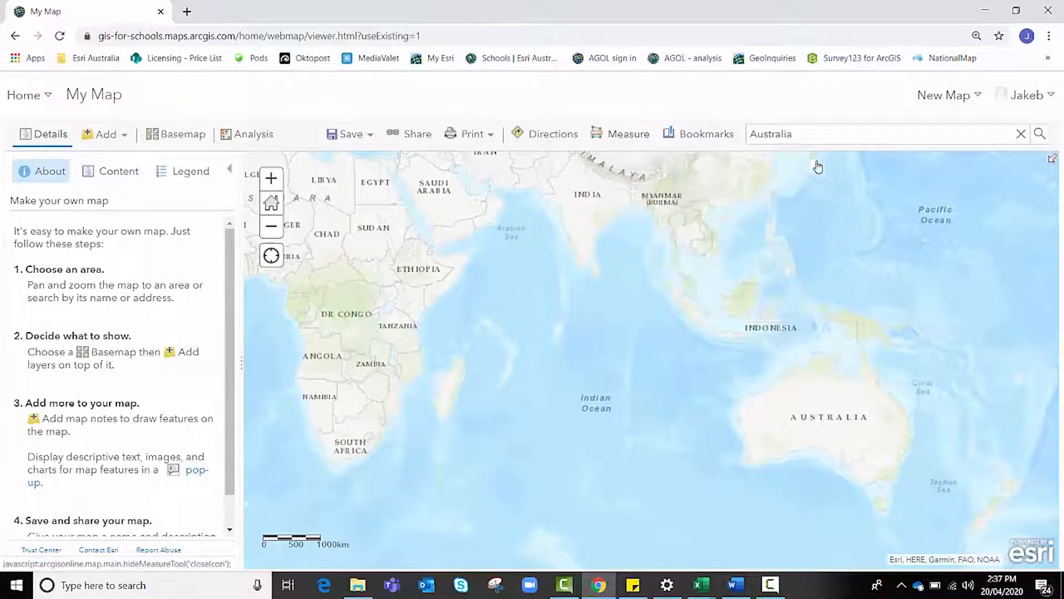
Open the directions tool and look through the available travel modes, leaving Driving Time selected
click(550, 143)
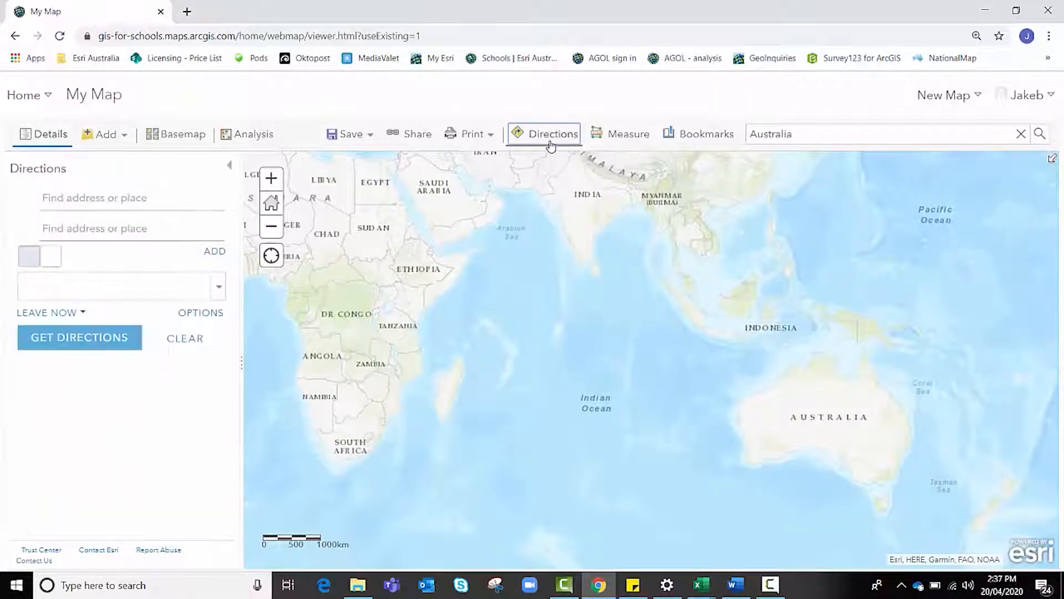
click(117, 198)
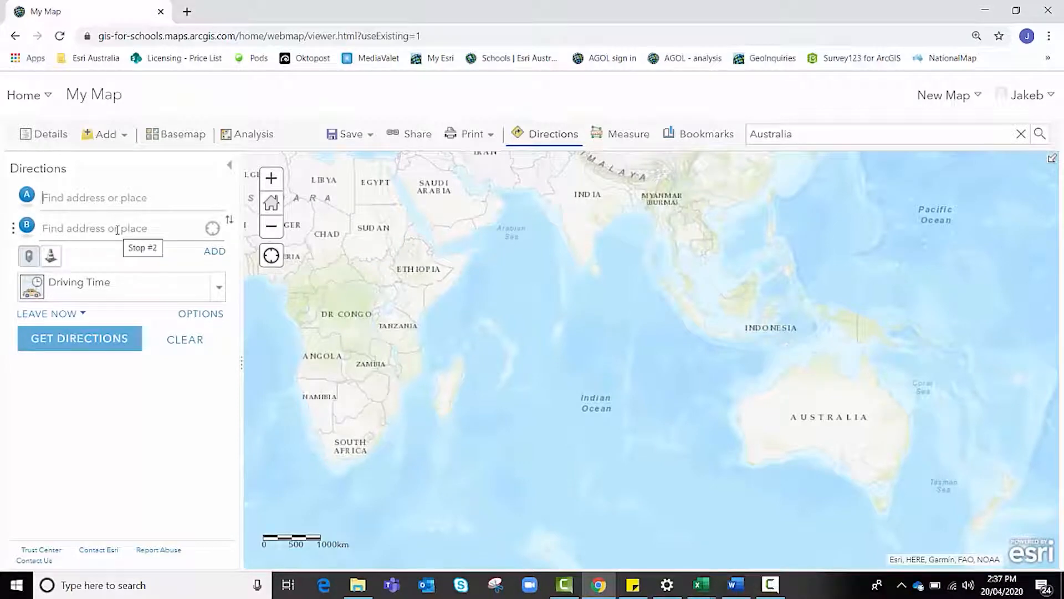
click(219, 286)
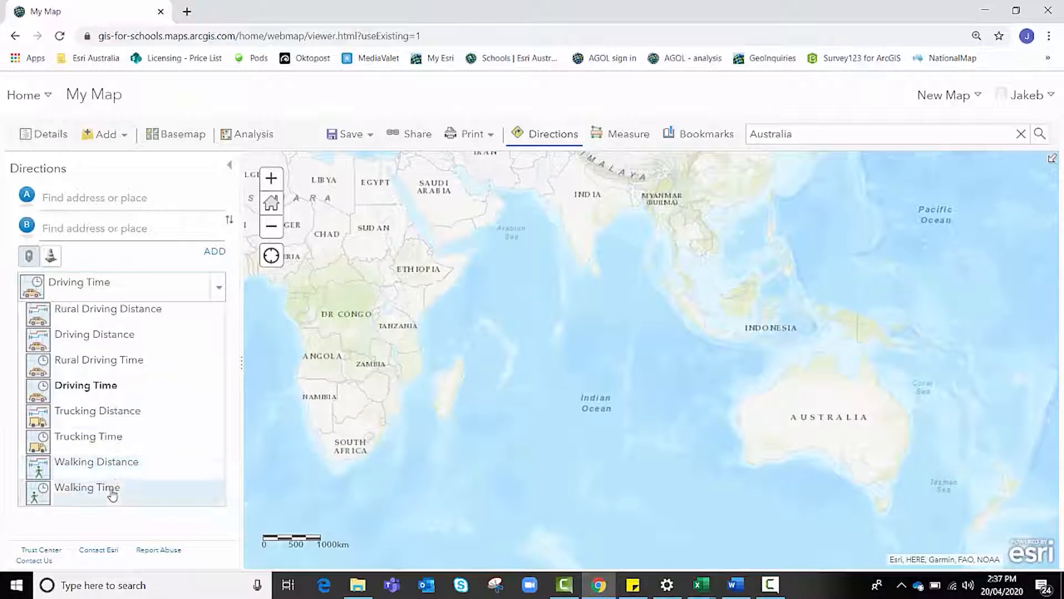
click(215, 291)
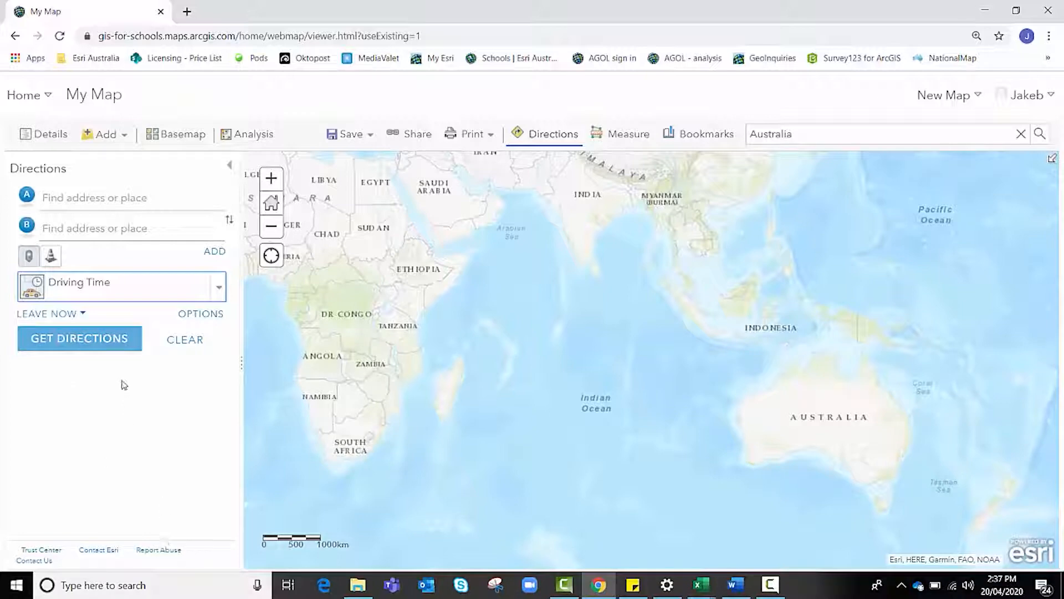
Set the route's starting point to the Elizabeth St address in Brisbane City, Queensland
click(102, 201)
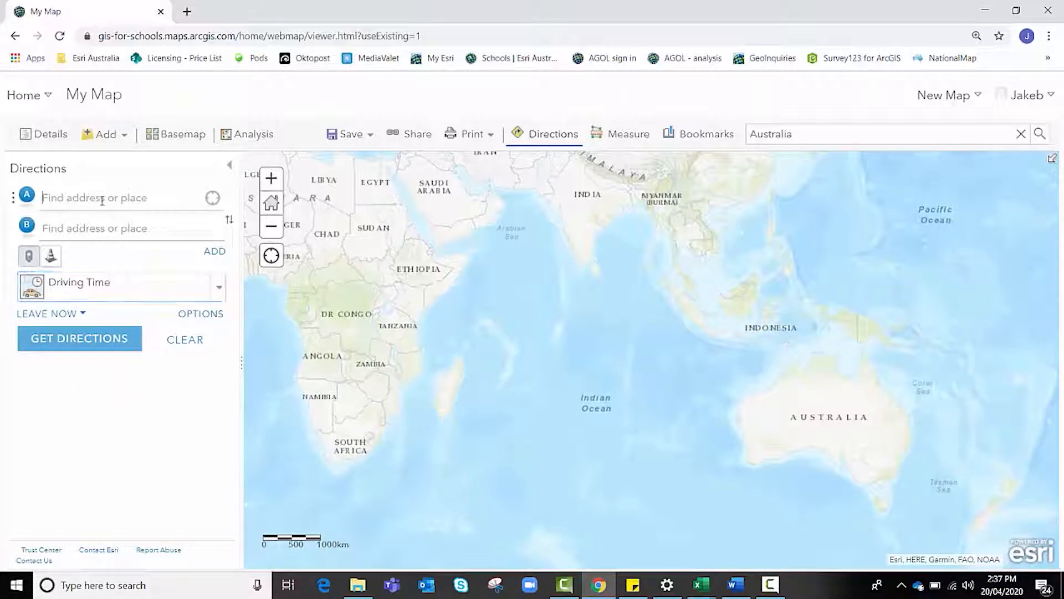
text(111 Eliz)
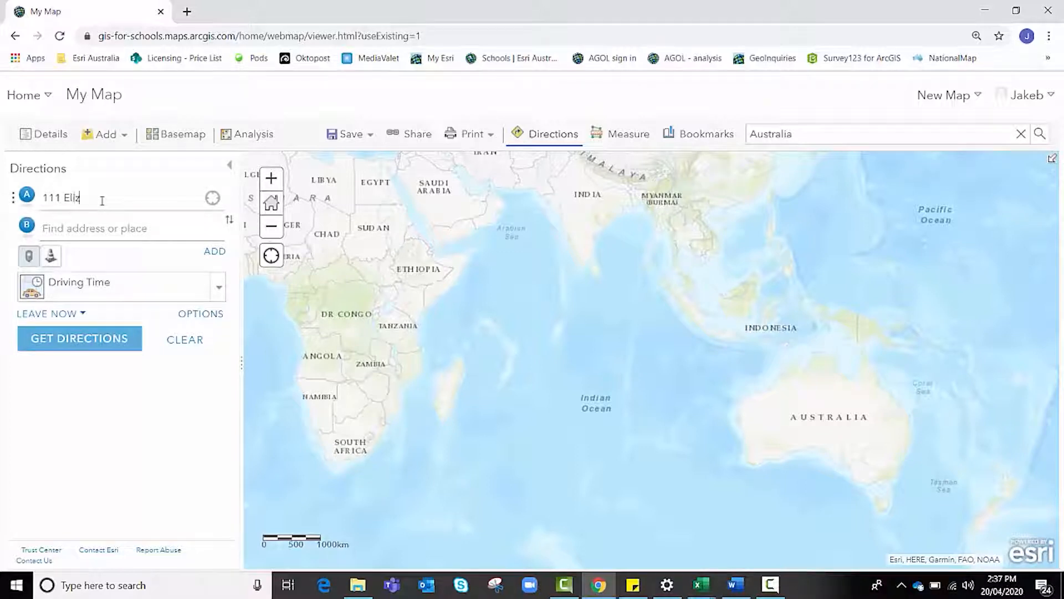
text(abeth street, Brisbane)
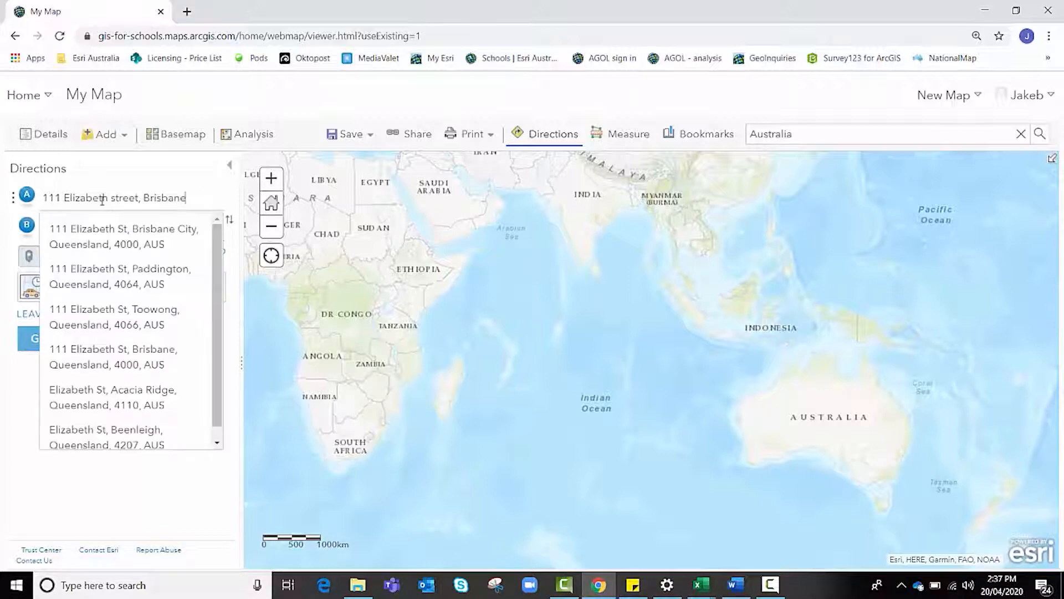
click(109, 231)
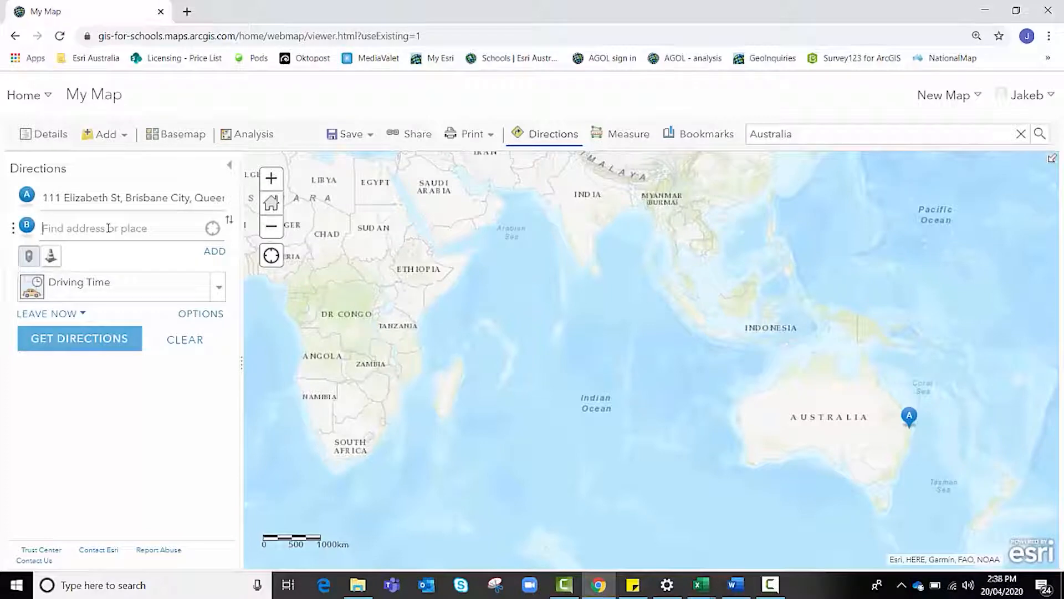
Set the route's destination to Sydney, New South Wales, and generate the driving route
text(Th)
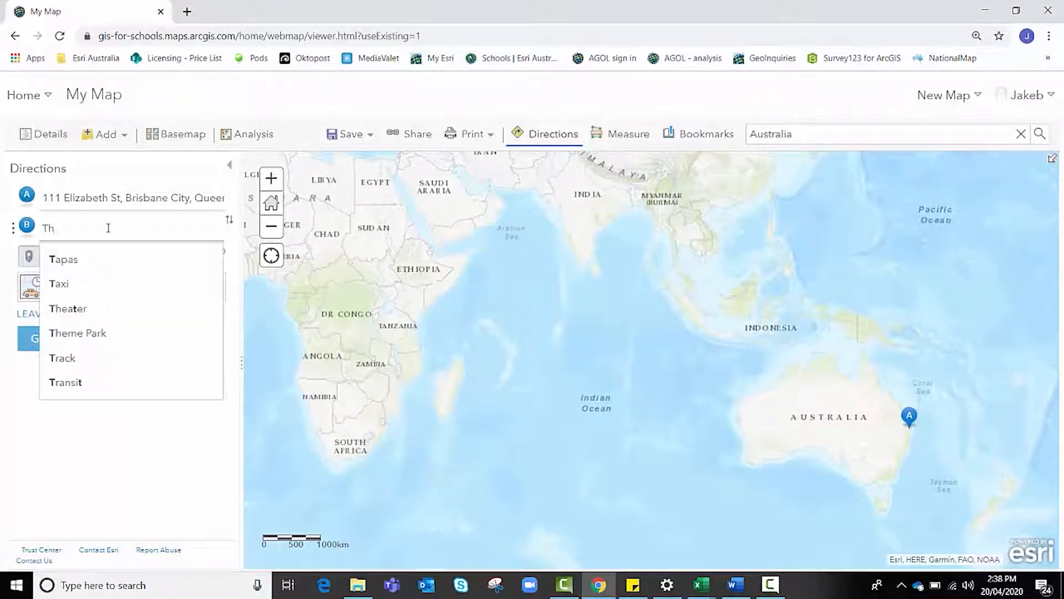
key(BackSpace)
key(BackSpace)
text(Sydney)
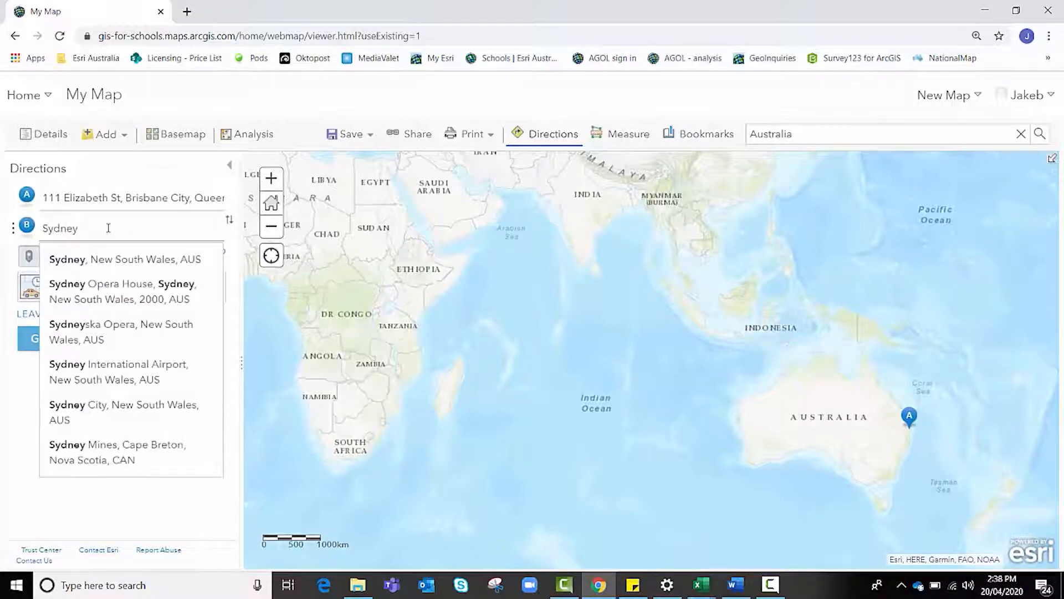
click(106, 263)
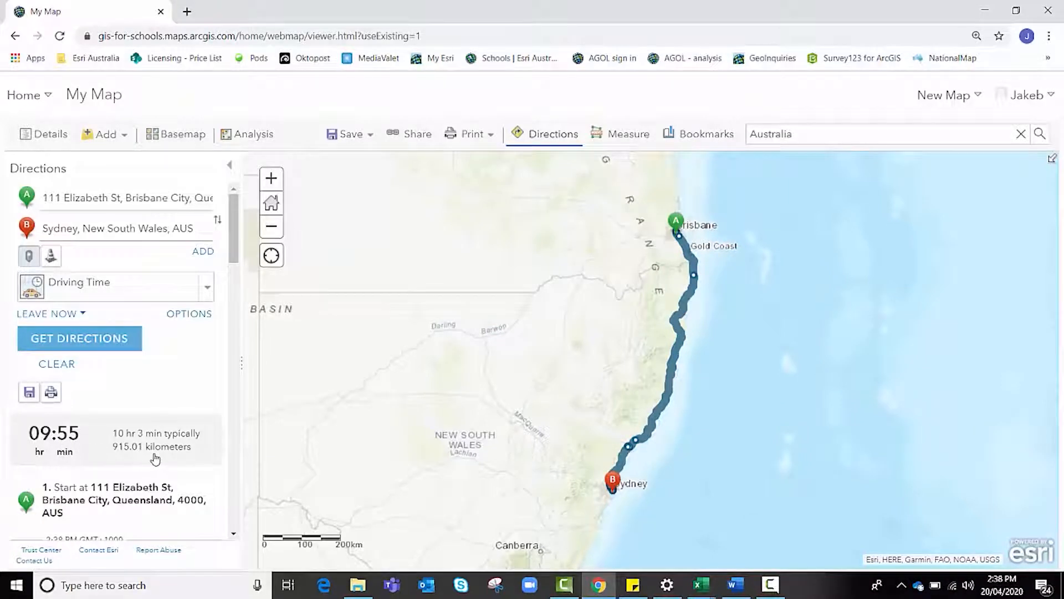
Read through the turn-by-turn driving directions and select the A1 Pacific Hwy leg
scroll(148, 461, down, 6)
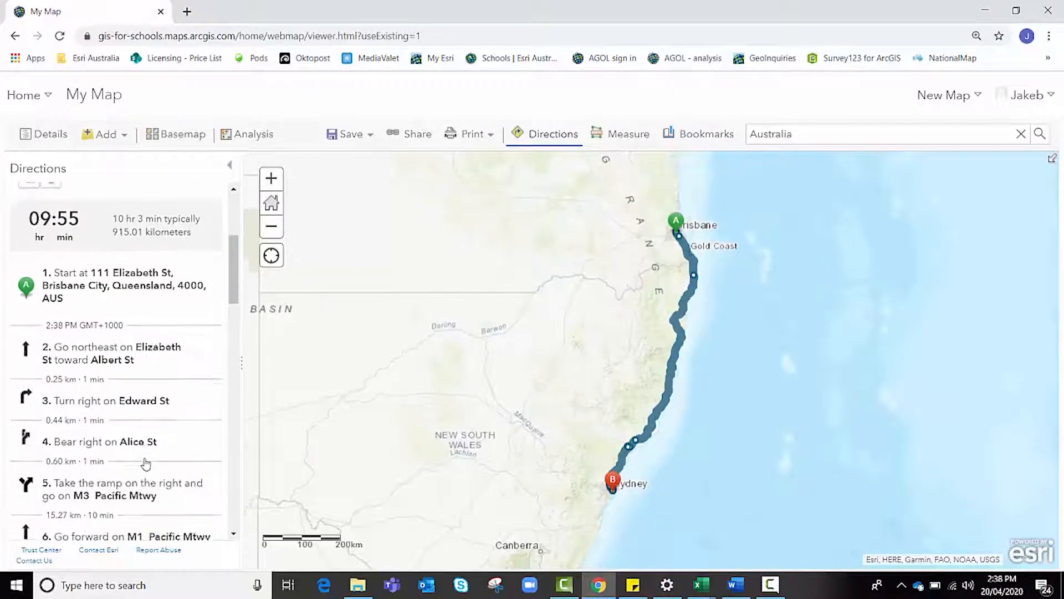
scroll(146, 465, down, 4)
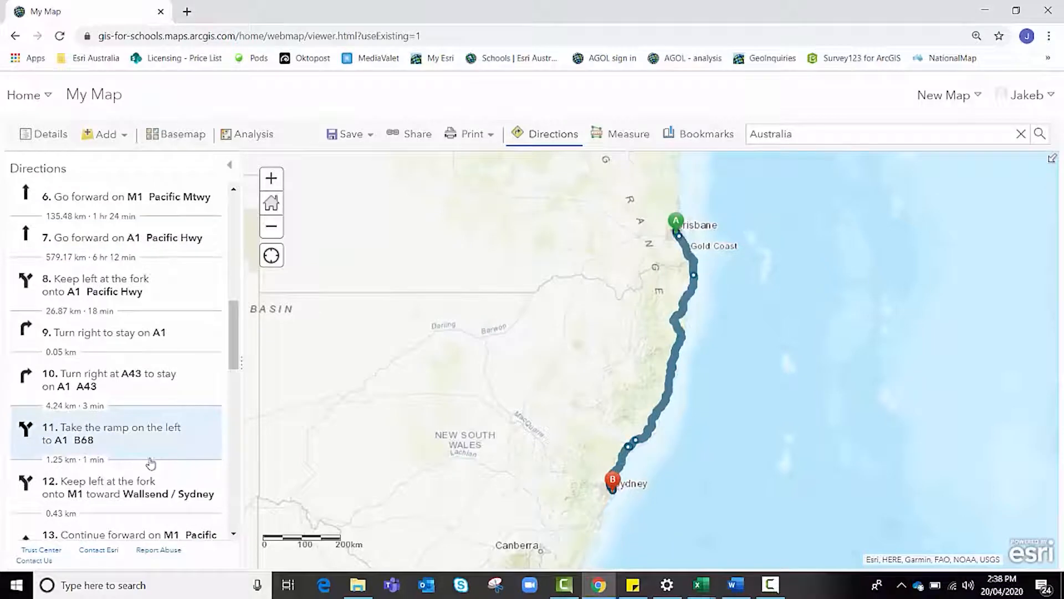
click(131, 235)
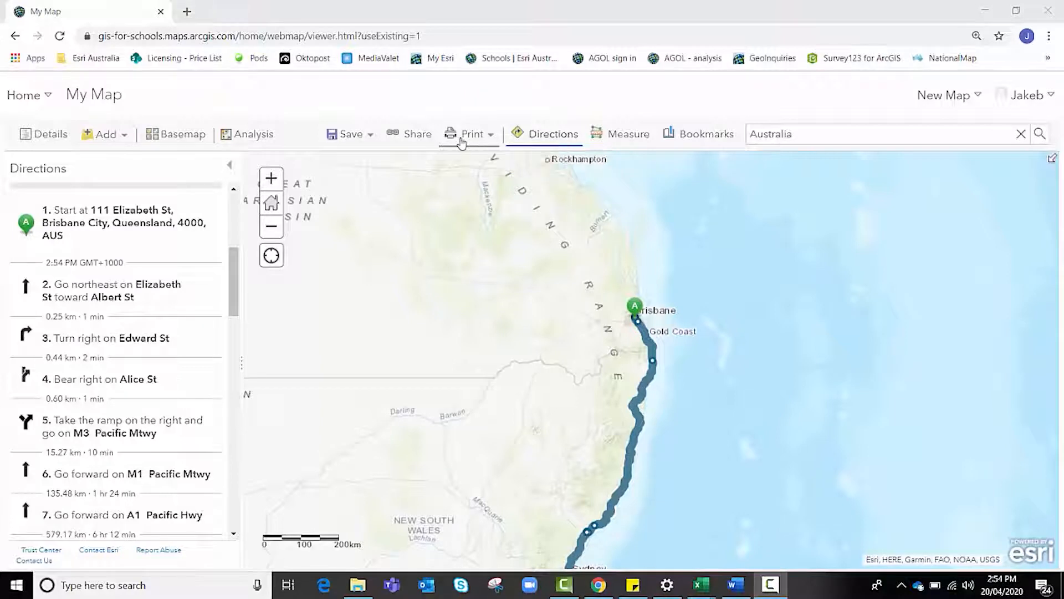
Leave the directions and review the About instructions for making a map in the map details
click(46, 143)
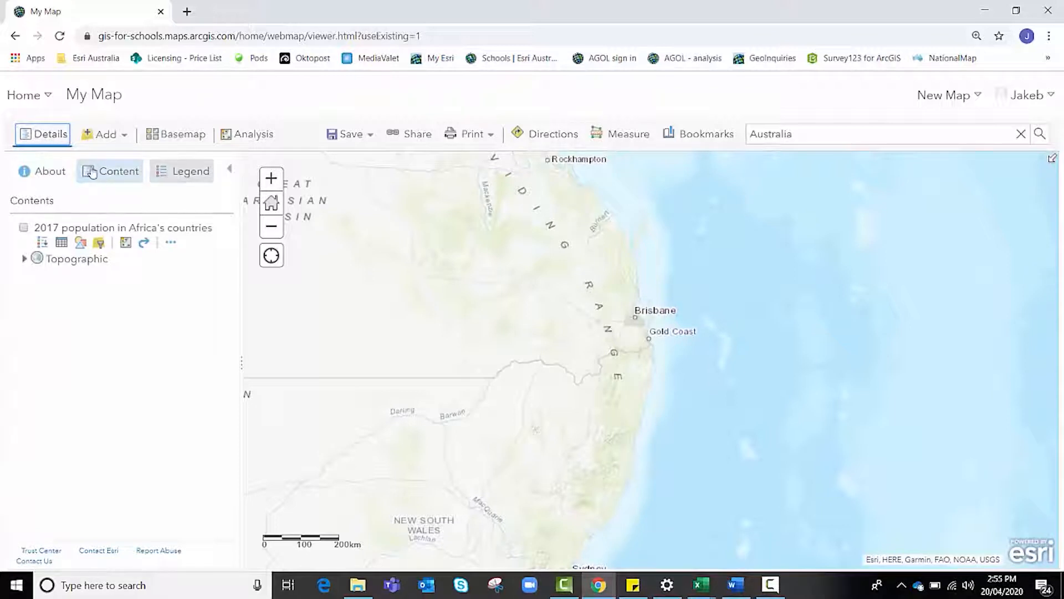
click(58, 173)
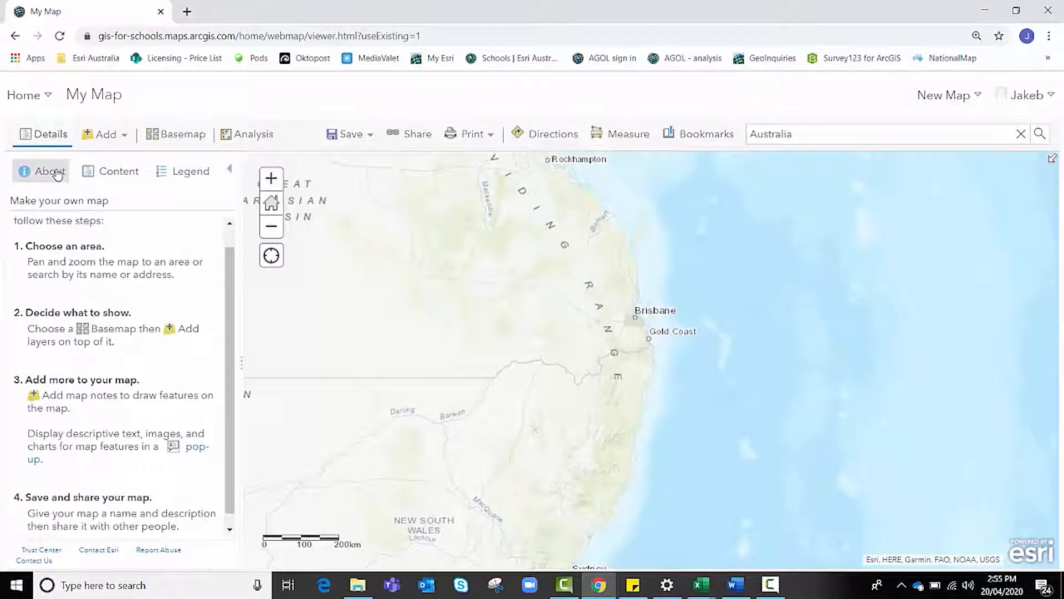
scroll(59, 271, up, 1)
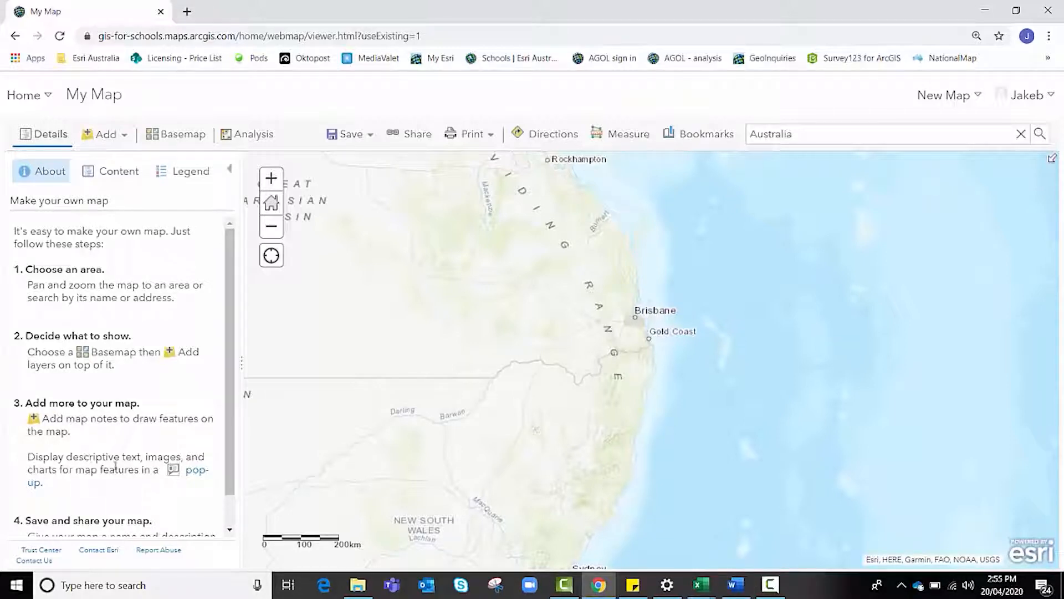
Turn on the 2017 population in Africa's countries layer in the map contents and zoom the map to it
click(104, 178)
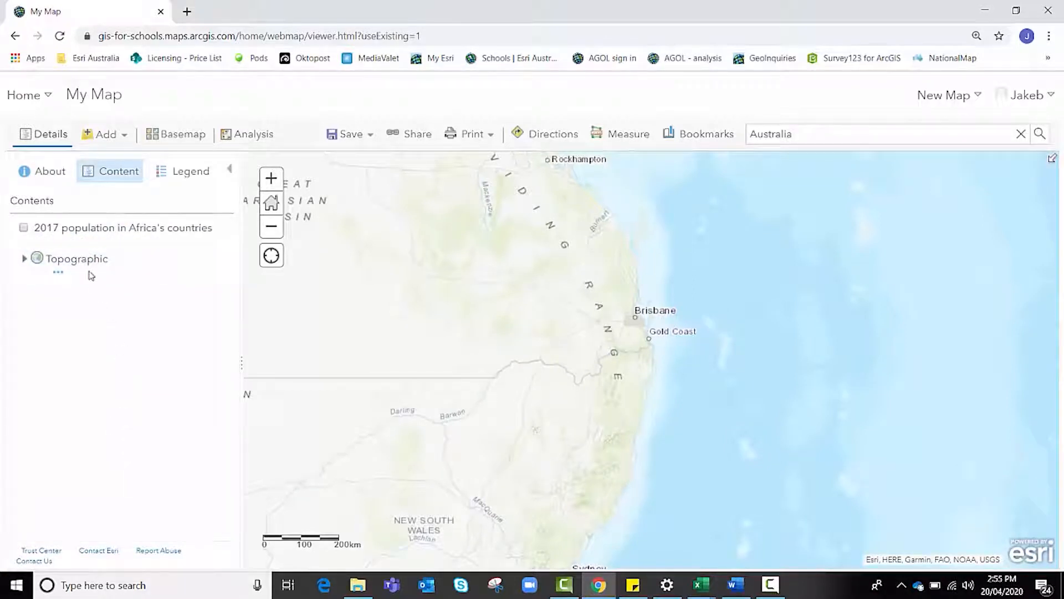
mouse_move(62, 240)
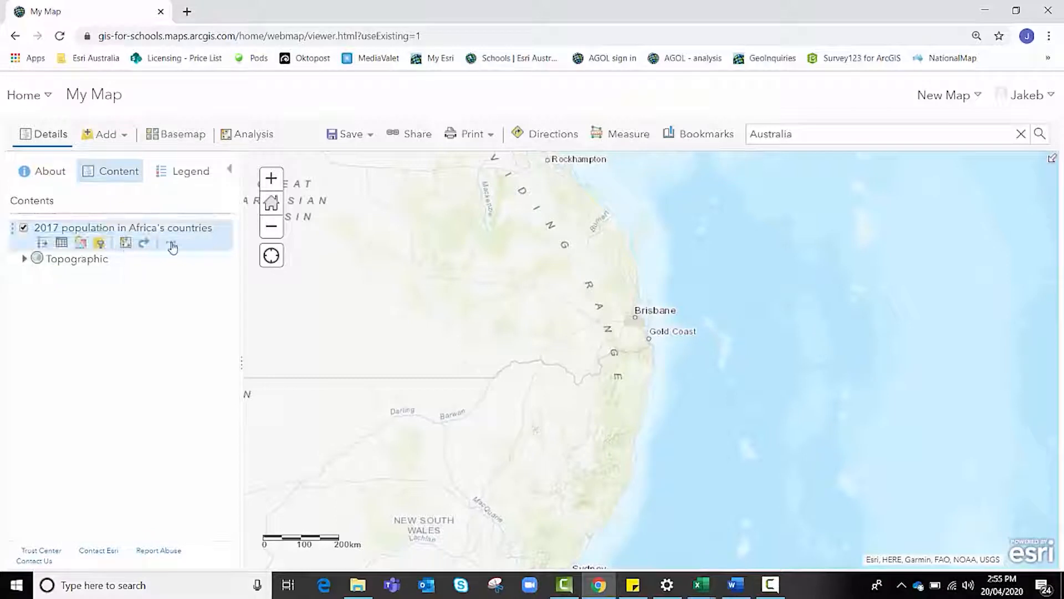
click(172, 244)
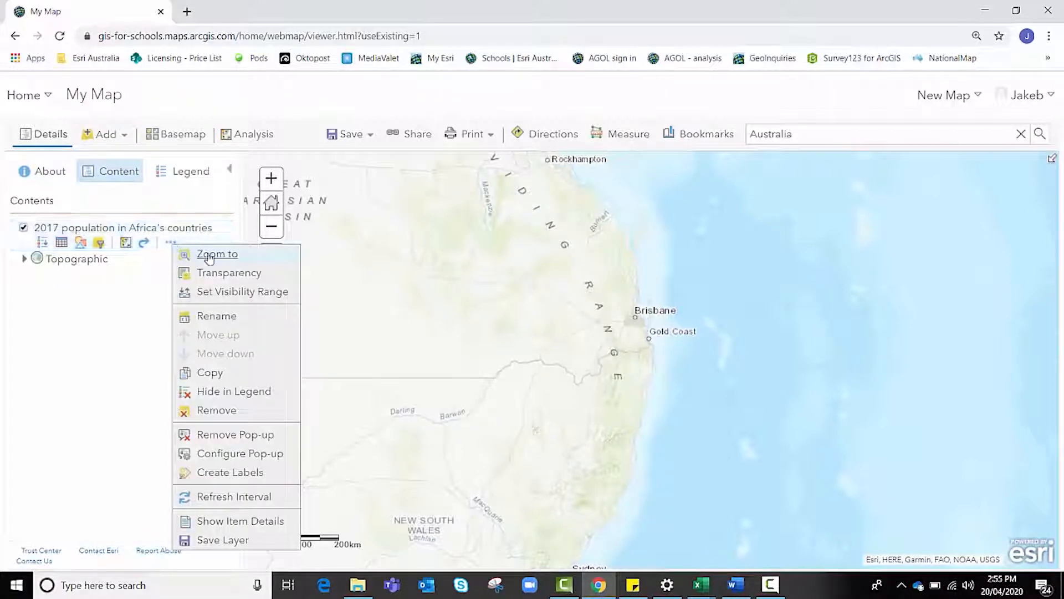
click(211, 255)
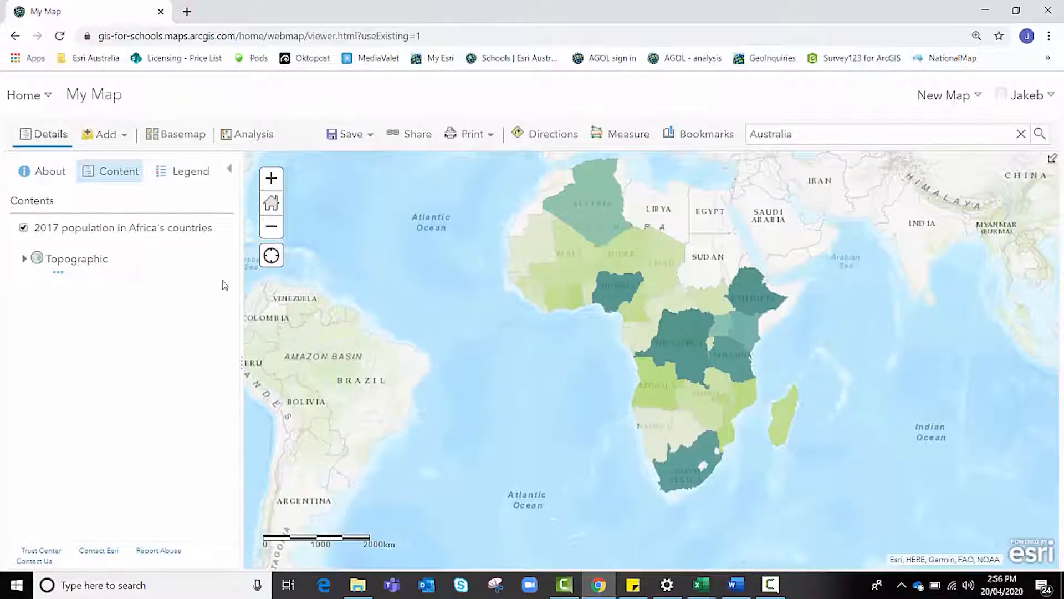
click(171, 244)
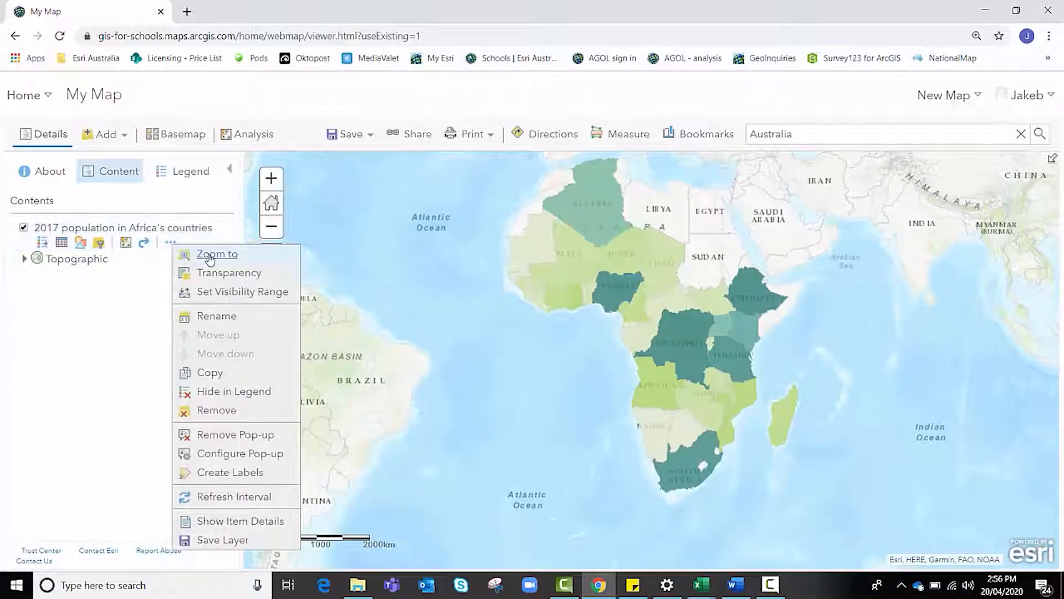
click(123, 327)
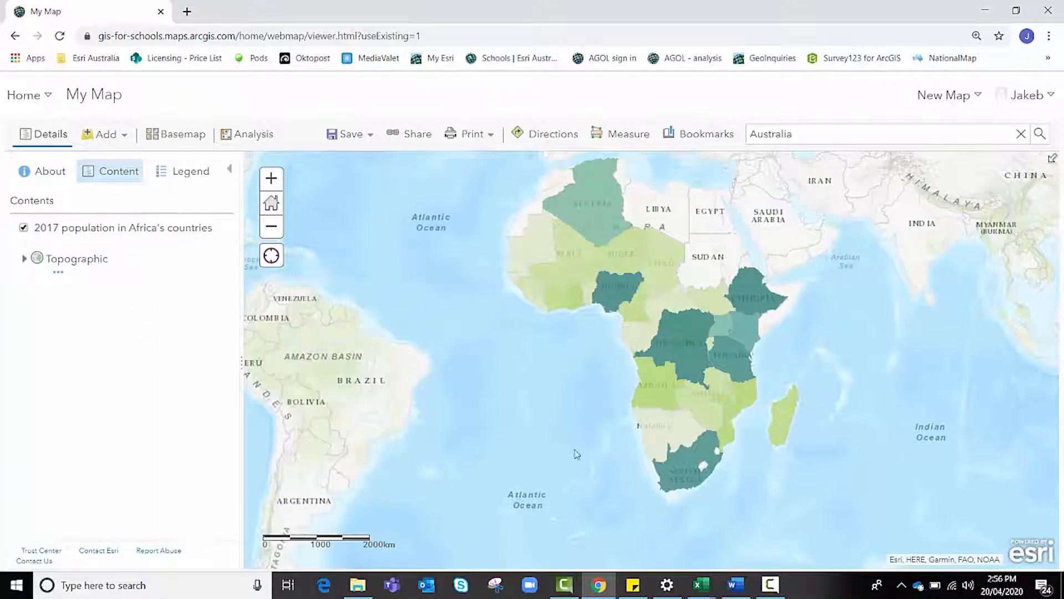
Bookmark the current map view as Africa and delete the Untitled bookmark
click(680, 138)
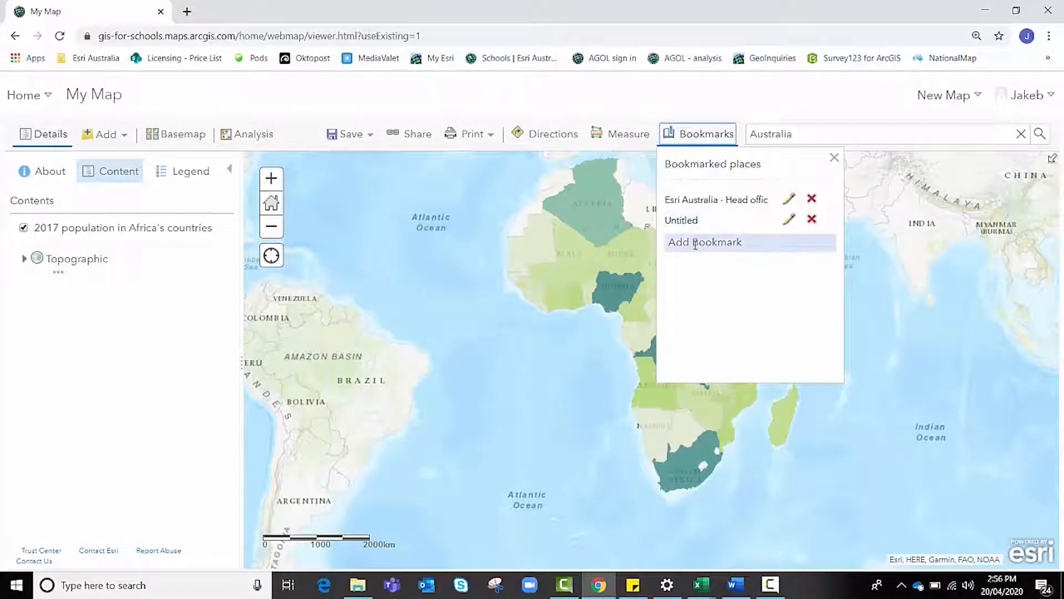
click(696, 245)
text(Afr)
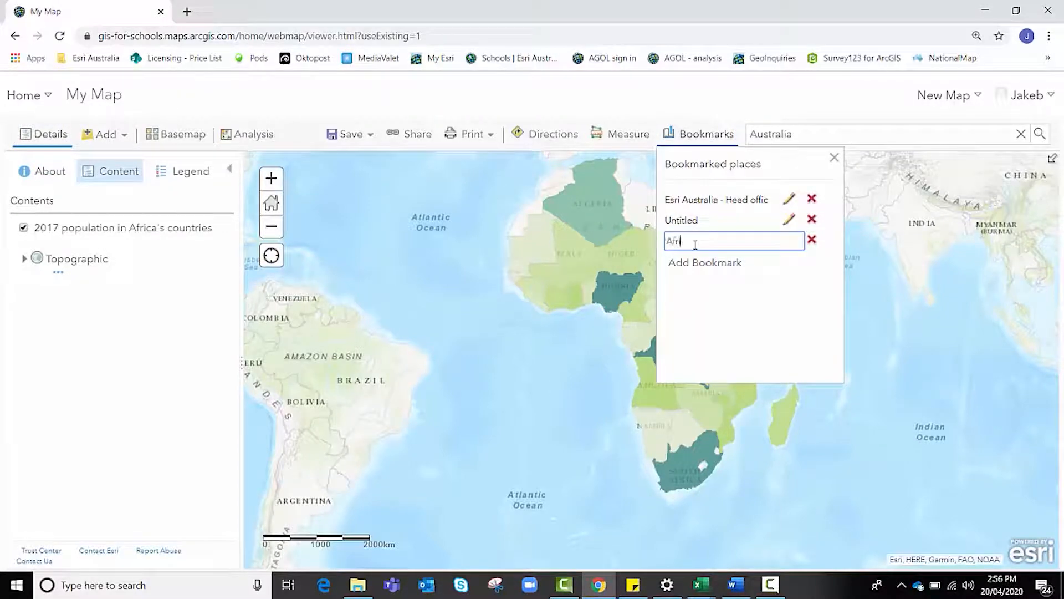
text(ica)
key(Return)
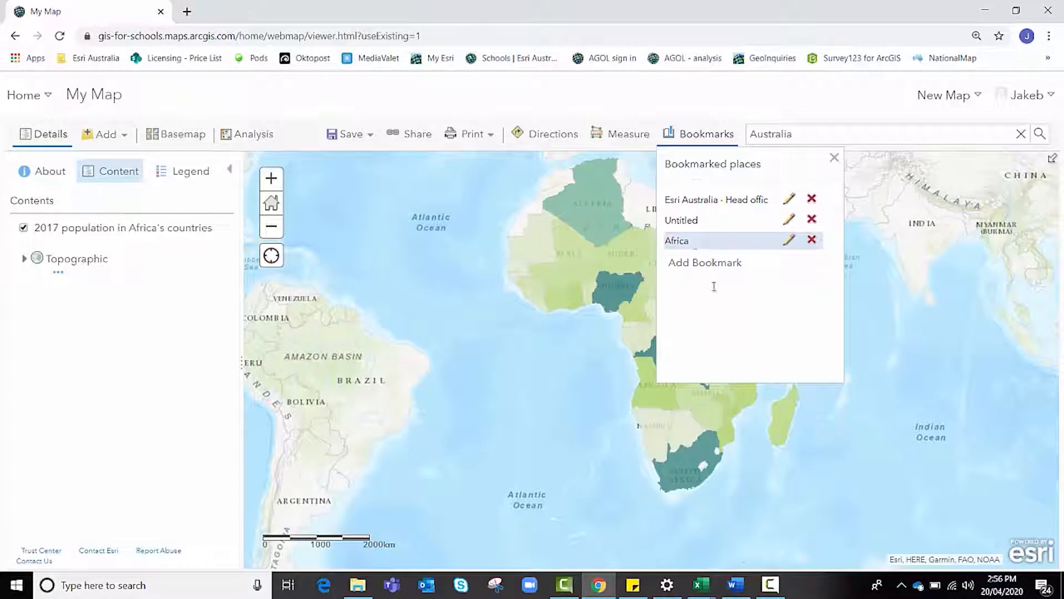
click(813, 220)
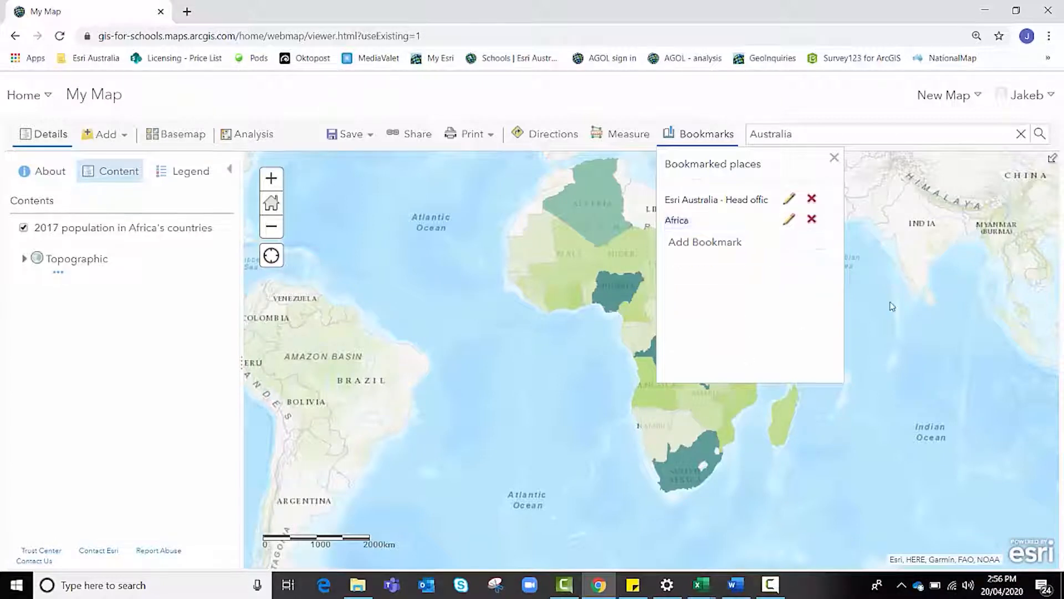
click(835, 157)
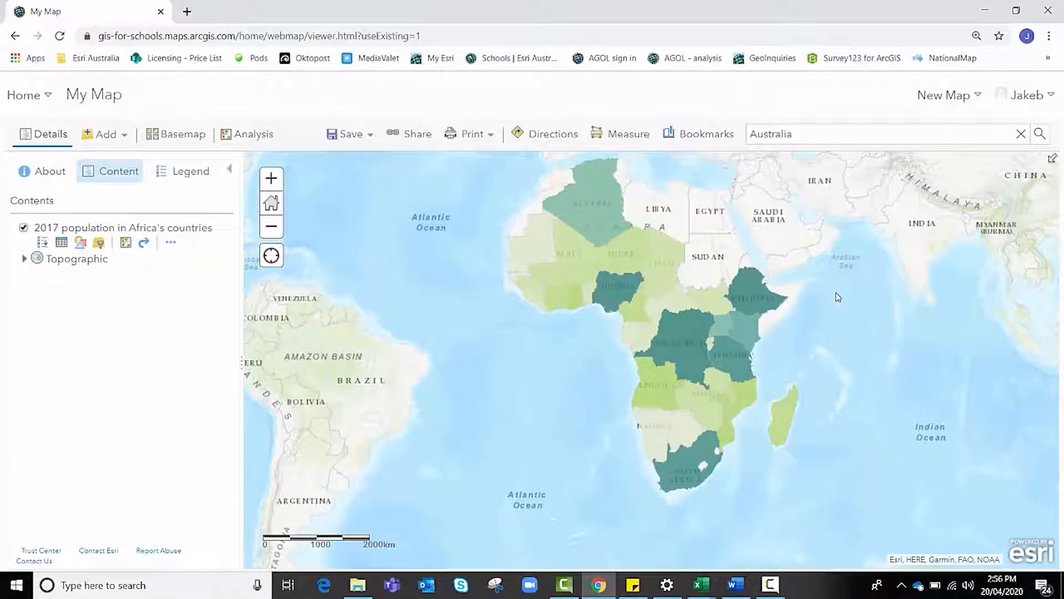
Show the legend and examine the Democratic Republic of the Congo's attributes, highlighting its Population_2017 entry, before returning to the map contents
click(176, 175)
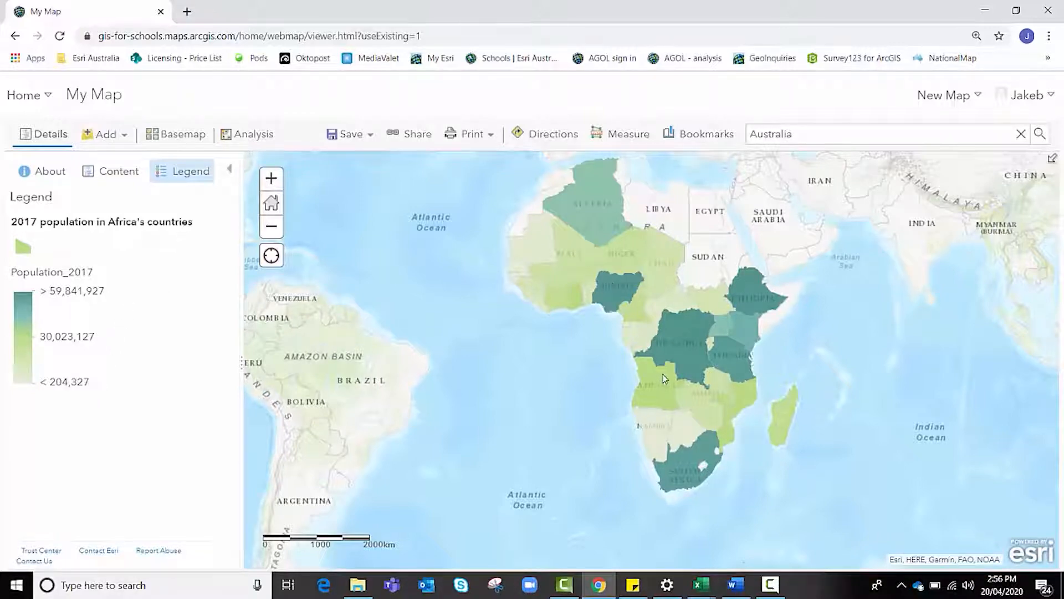
click(687, 333)
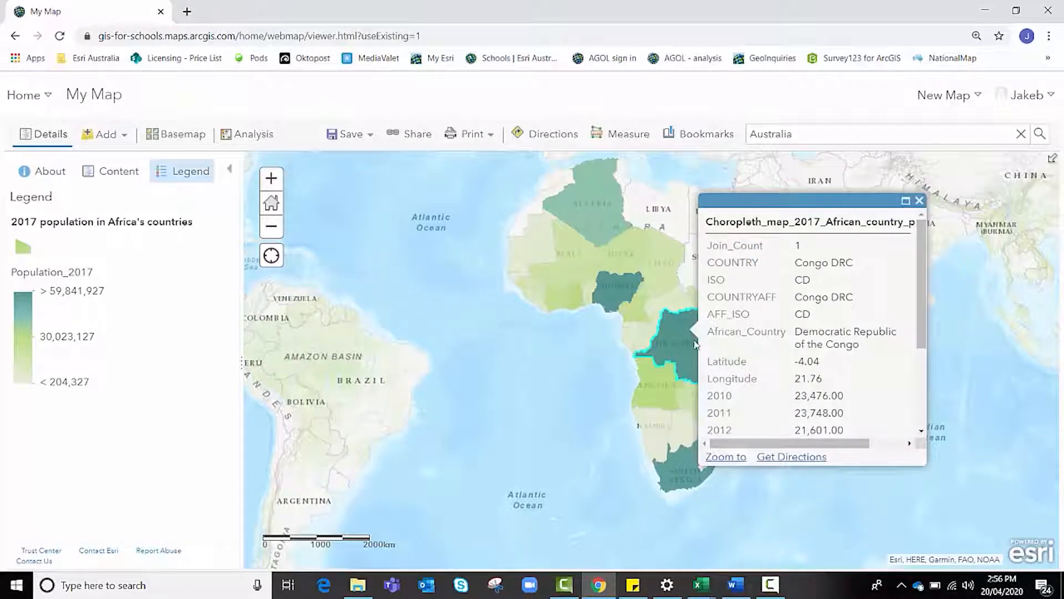
scroll(809, 331, down, 1)
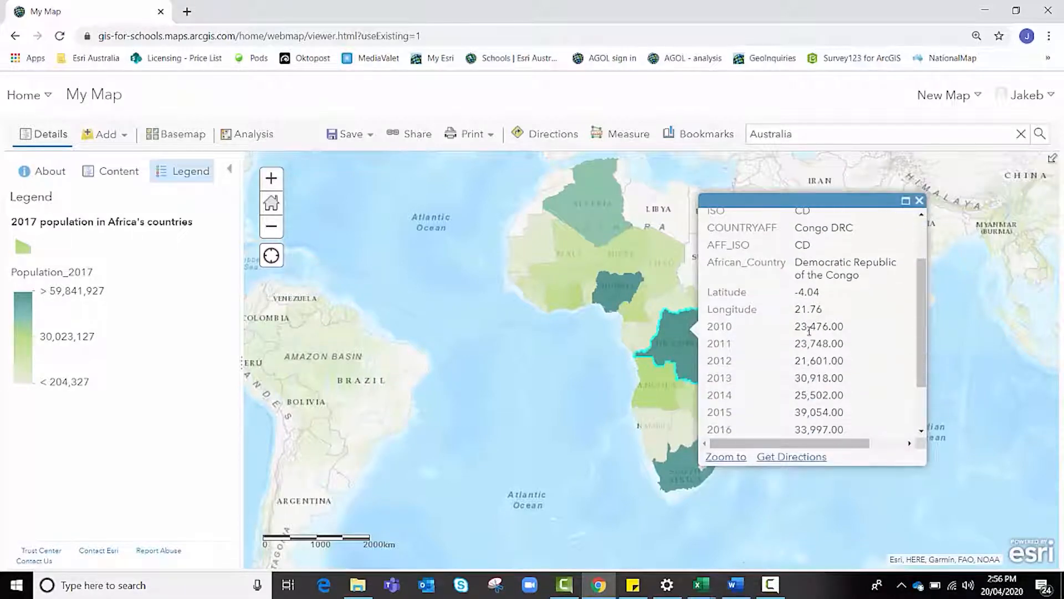
scroll(808, 325, down, 1)
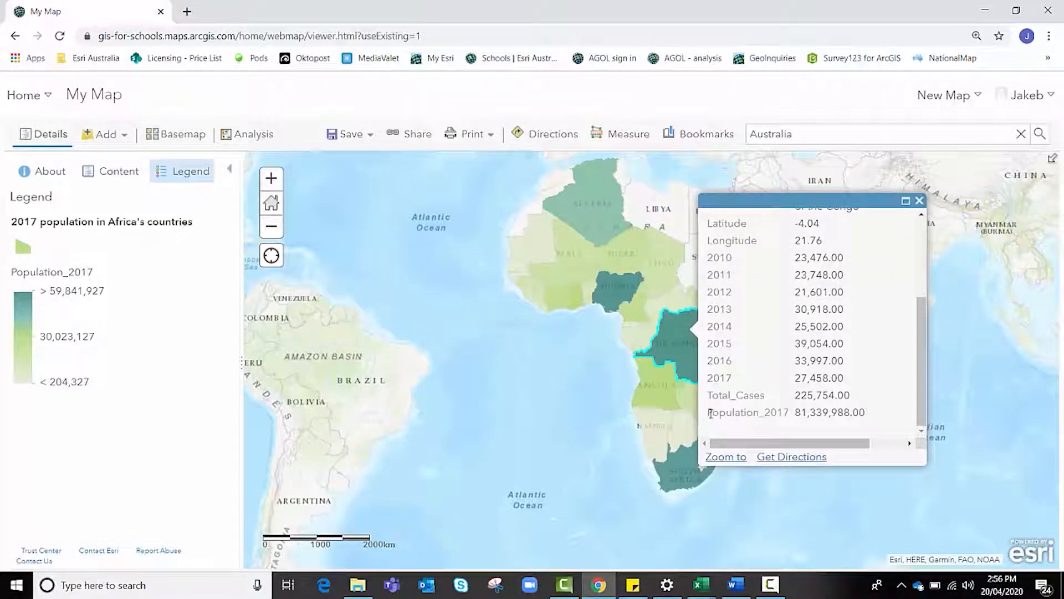
drag(711, 413, 870, 421)
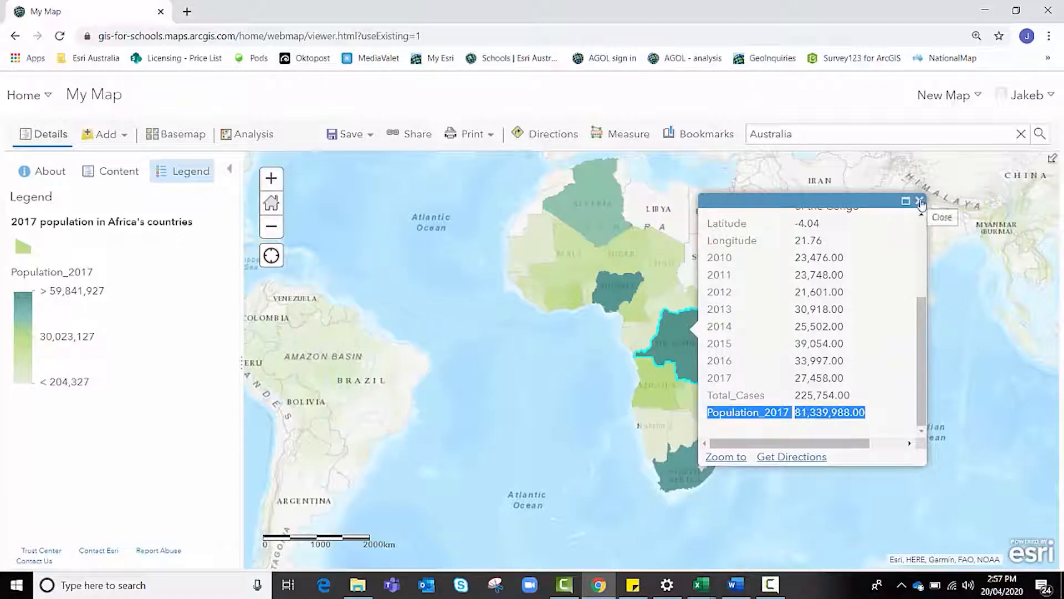
scroll(757, 358, up, 3)
scroll(757, 359, down, 3)
click(919, 200)
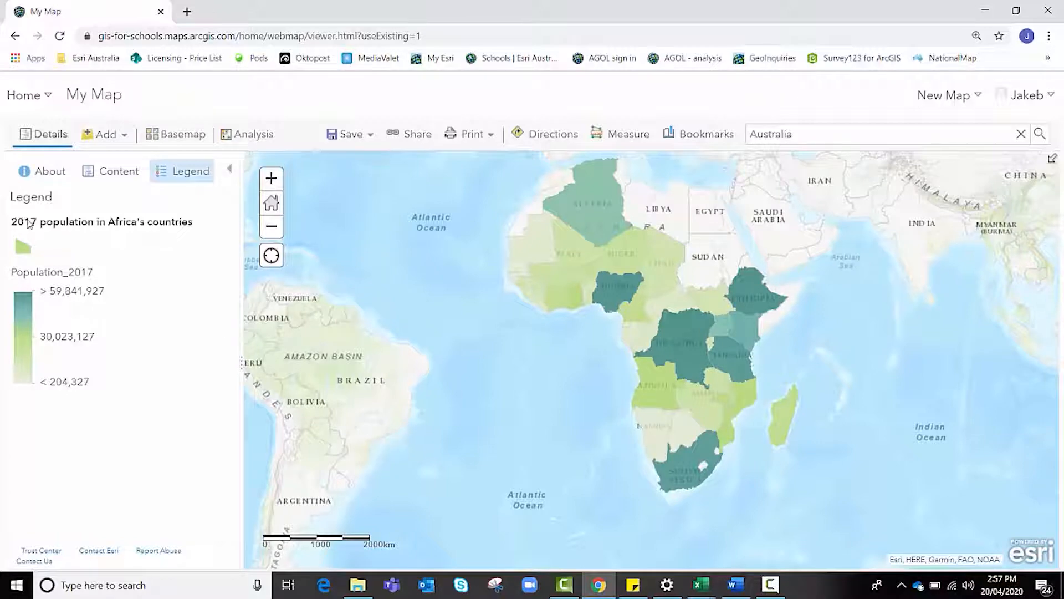
click(108, 174)
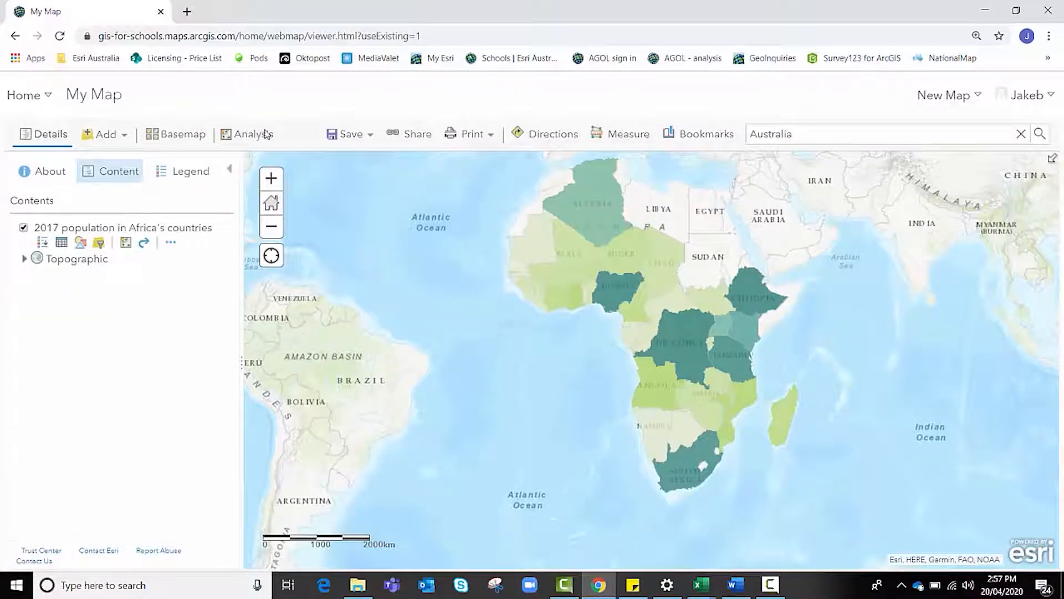
Review the options for adding layers to the map, along with the browser's bookmarked data websites
click(124, 141)
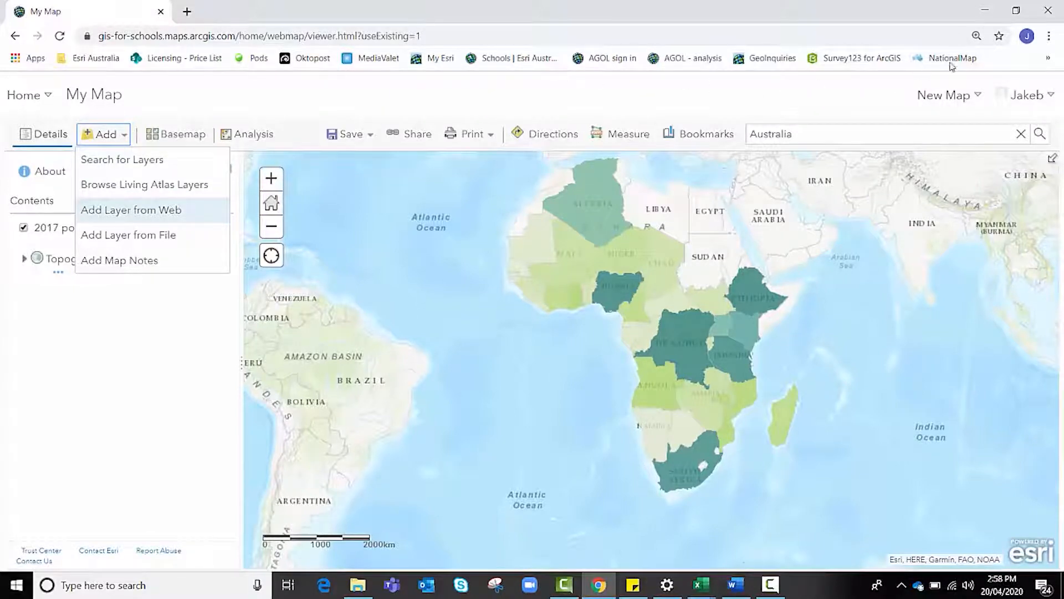
click(1048, 58)
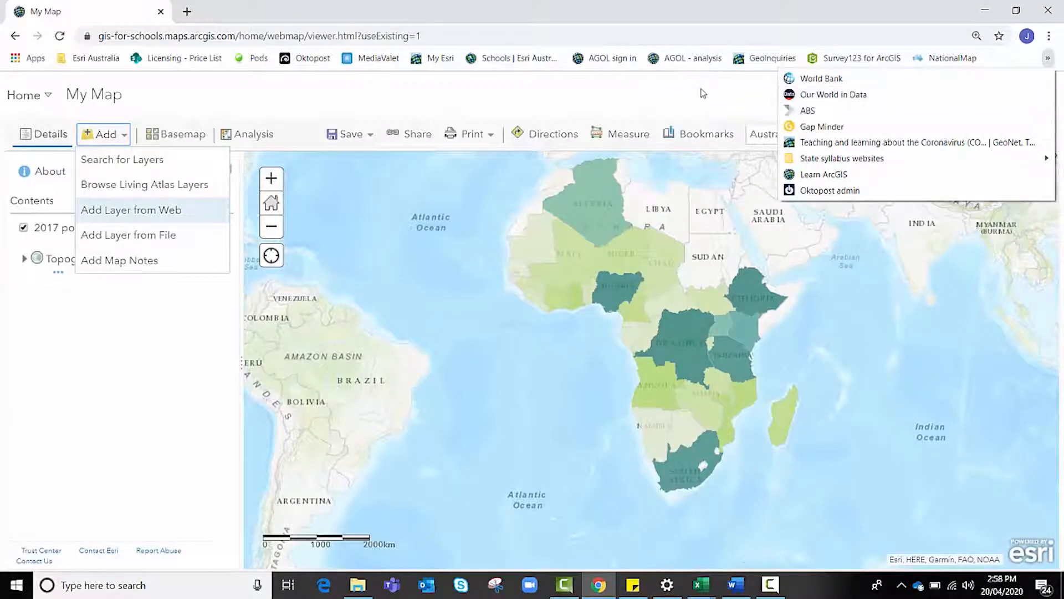
click(688, 94)
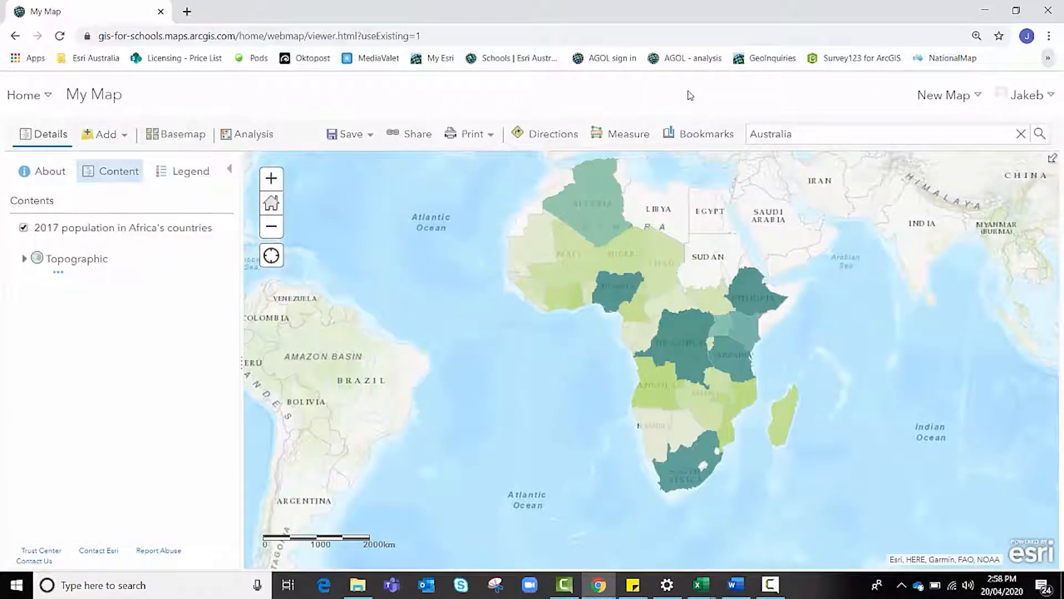
click(127, 139)
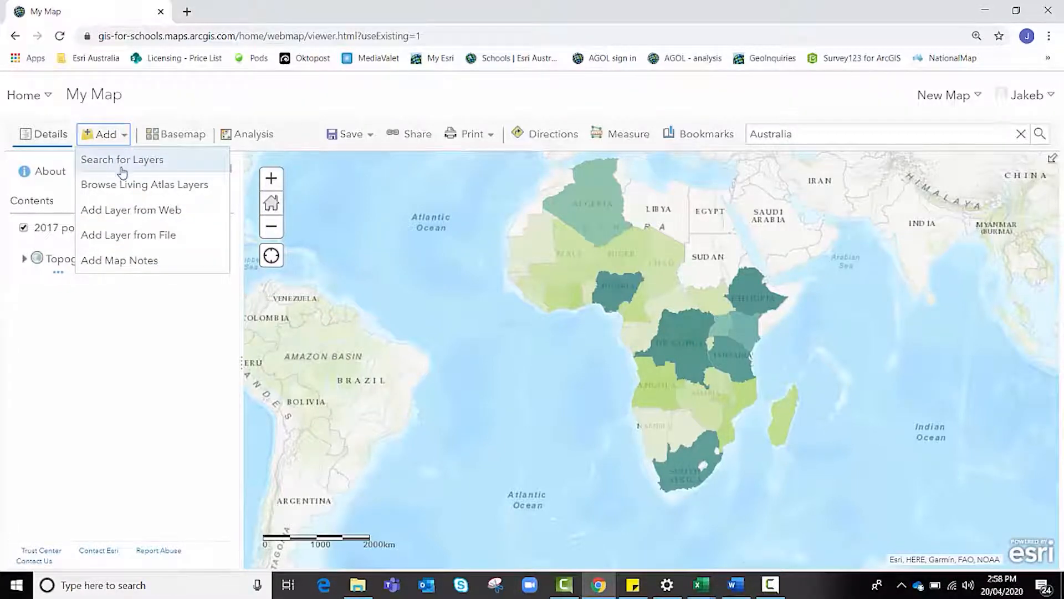
click(124, 138)
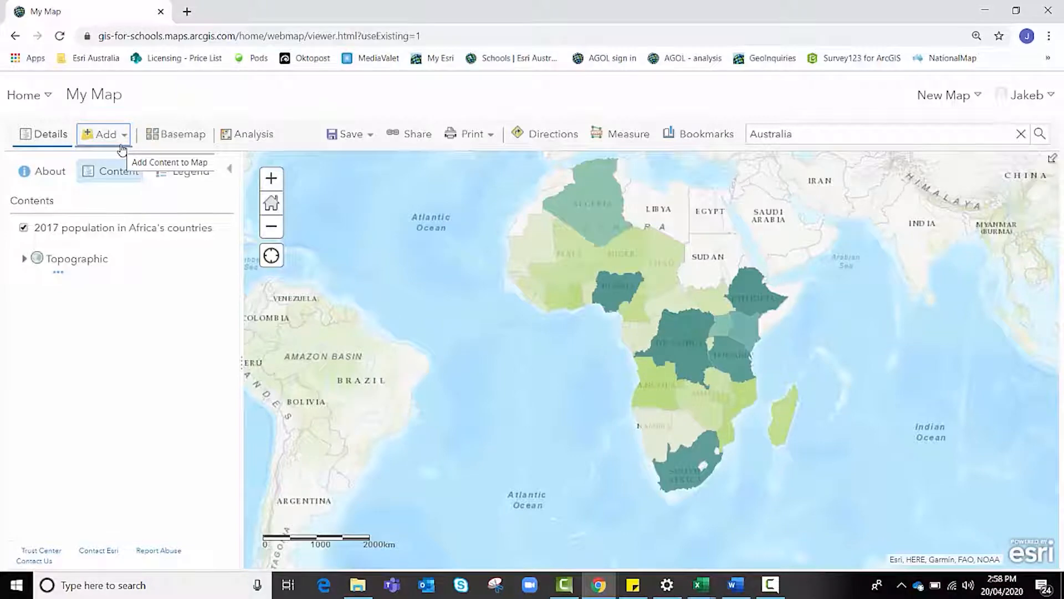
Look through the available basemaps and compare the Topographic basemap's detail at world and continental scale
click(180, 138)
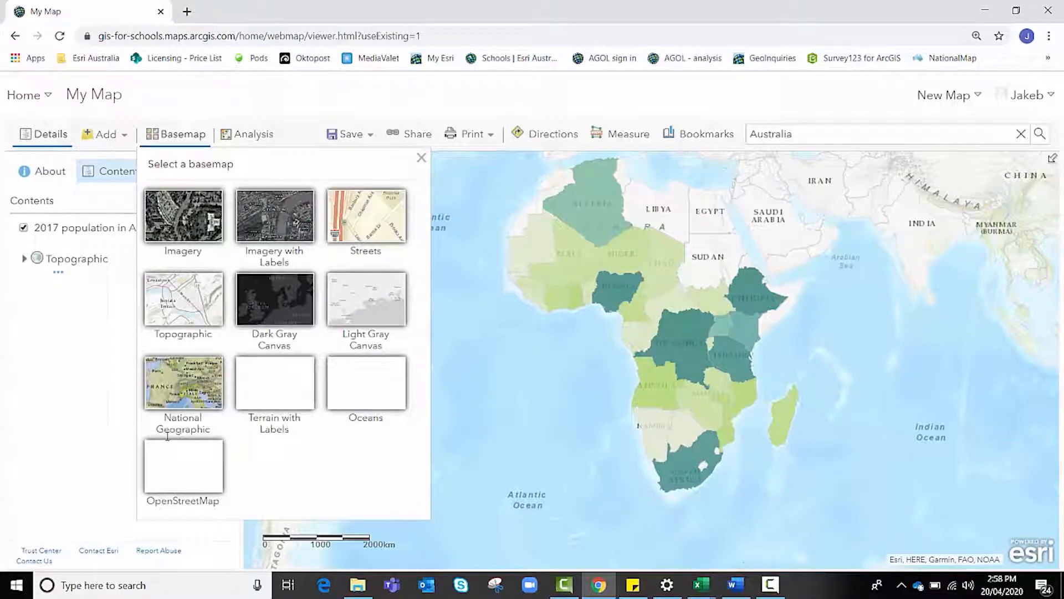
click(502, 375)
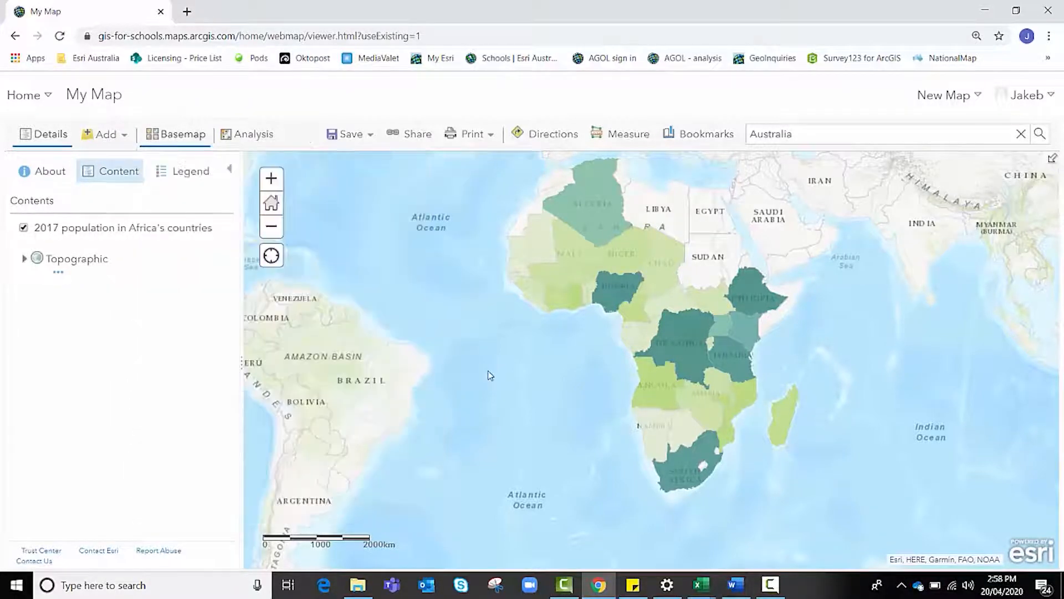
scroll(490, 375, down, 1)
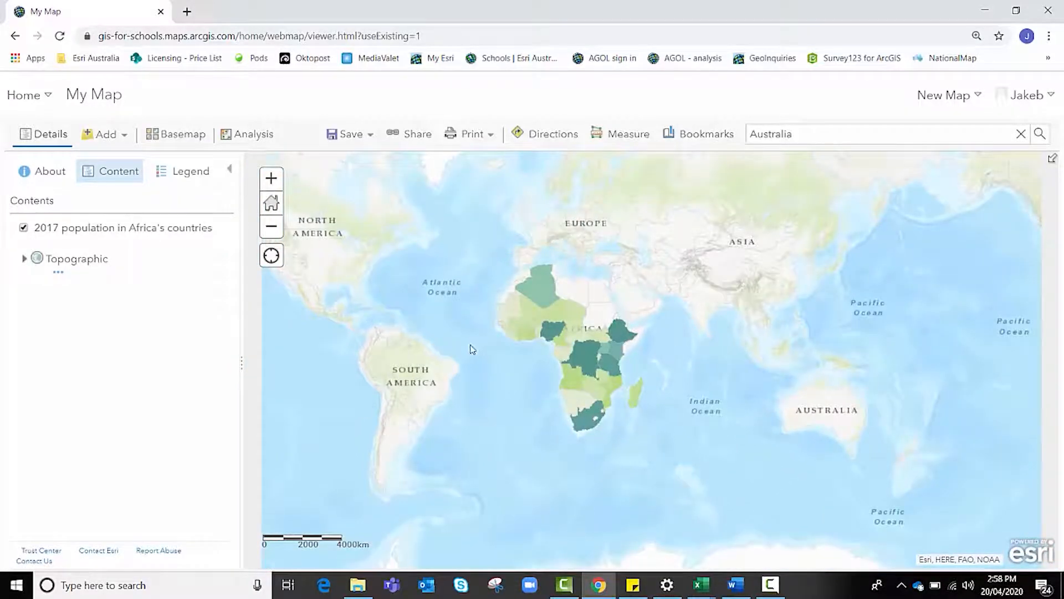
drag(492, 352, 520, 355)
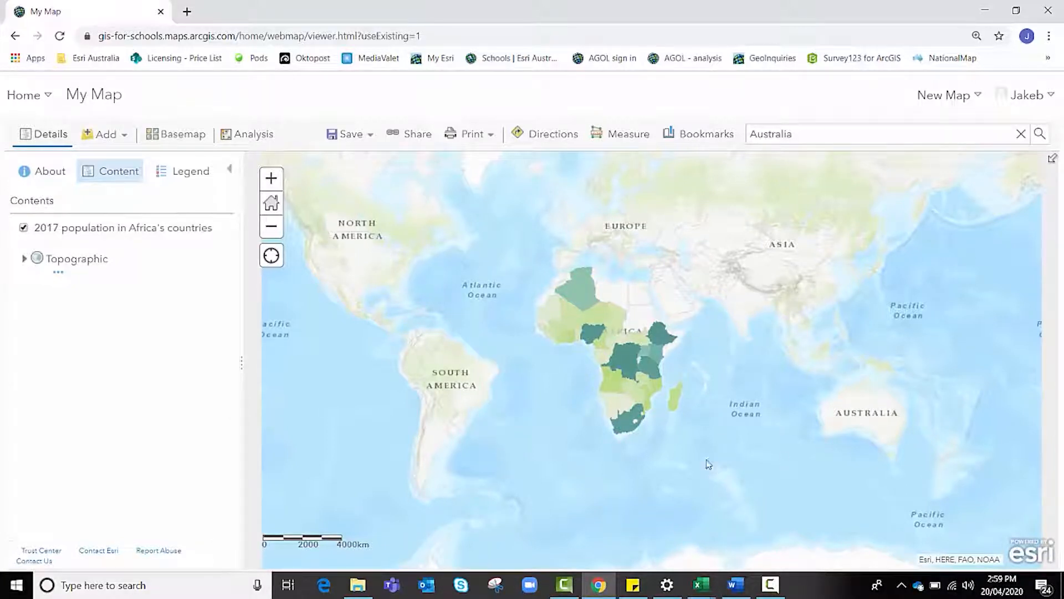
scroll(480, 336, up, 3)
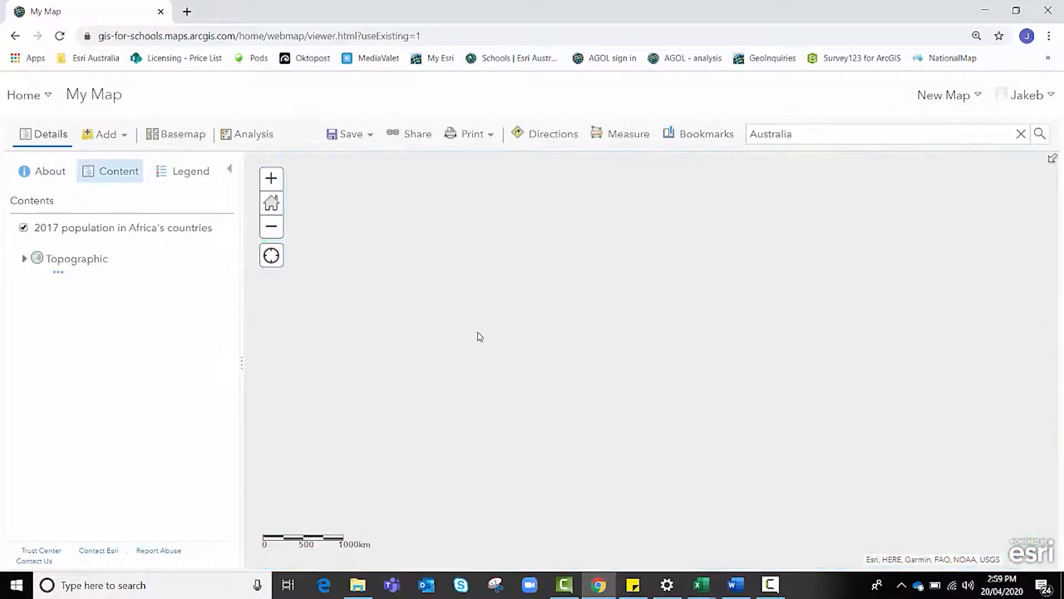
scroll(480, 337, down, 1)
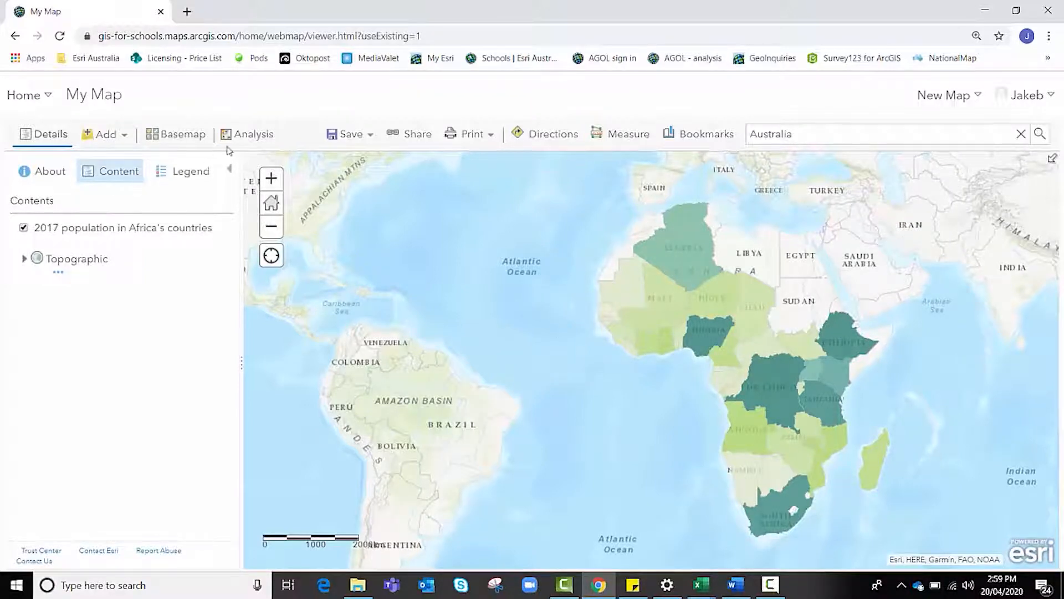
Switch the basemap to Terrain with Labels and inspect the terrain around the Middle East and the Himalayas
click(195, 142)
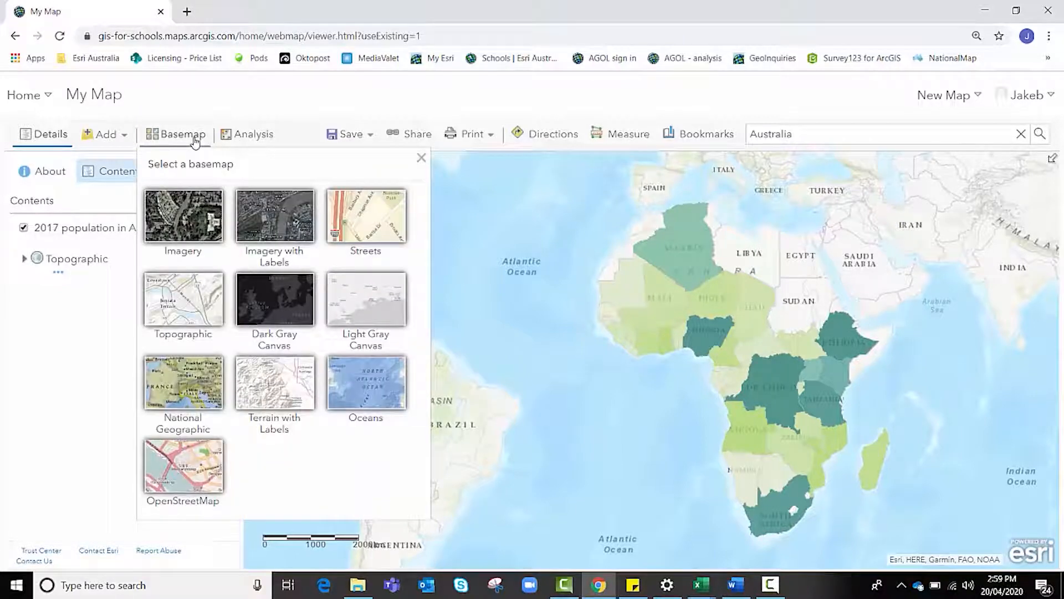
click(256, 389)
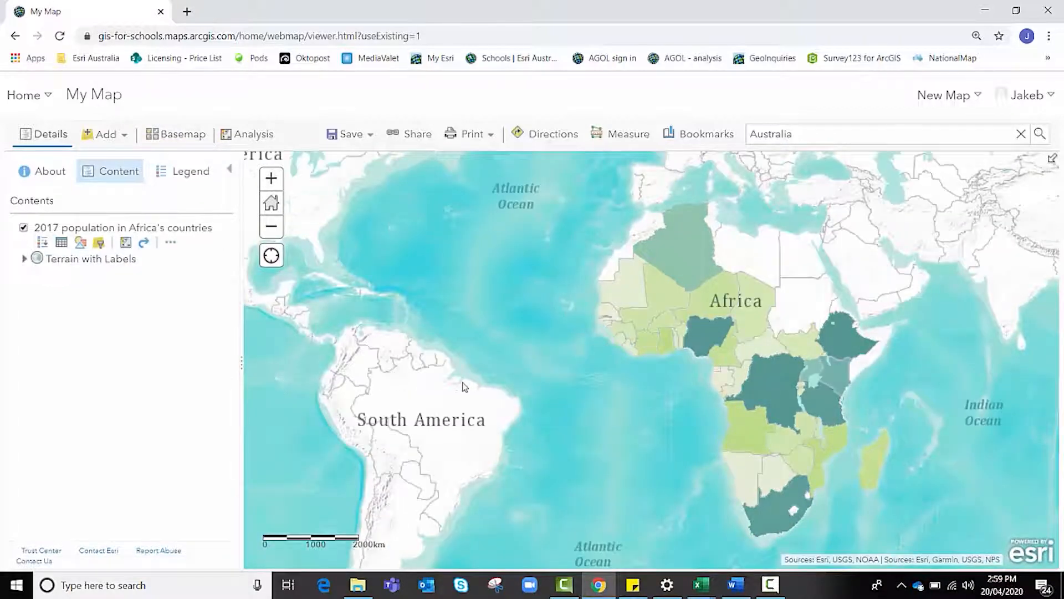
drag(803, 334, 613, 428)
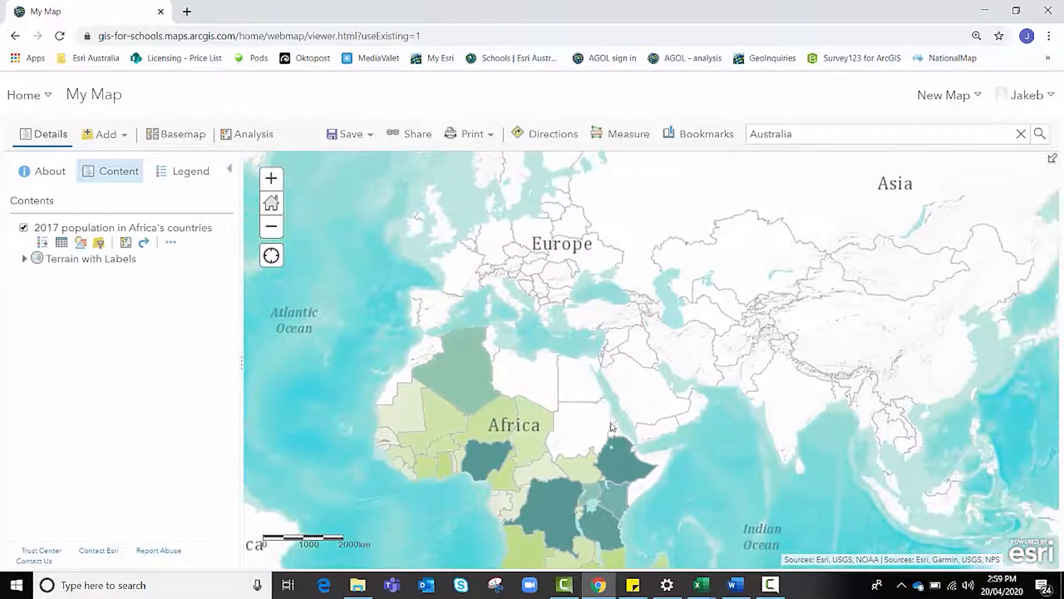
scroll(775, 380, up, 1)
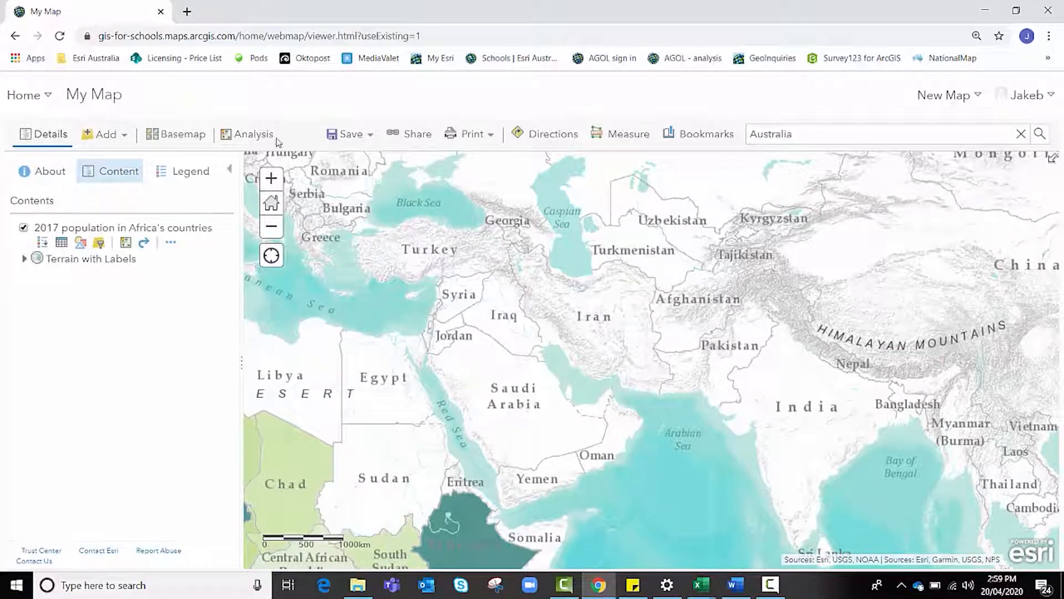
Switch the basemap to Dark Gray Canvas and inspect how Africa's population layer stands out against it
click(189, 139)
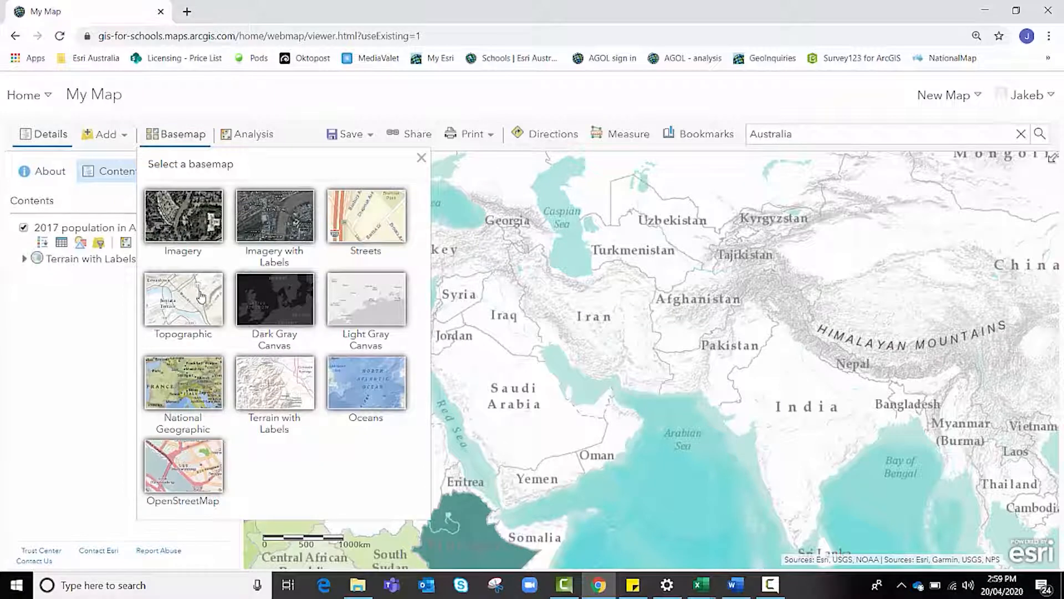
click(286, 307)
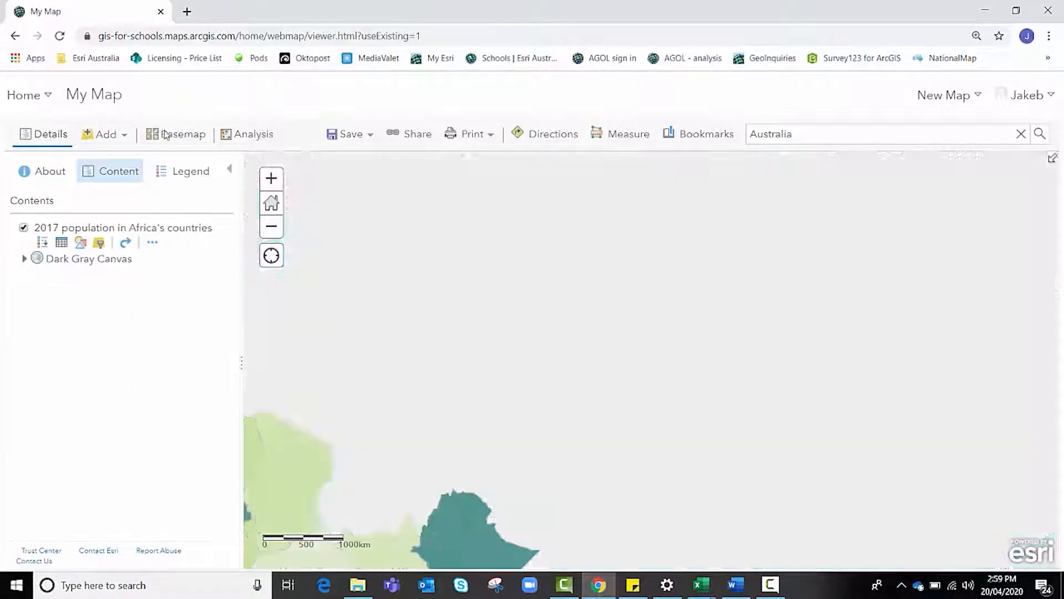
scroll(446, 338, down, 1)
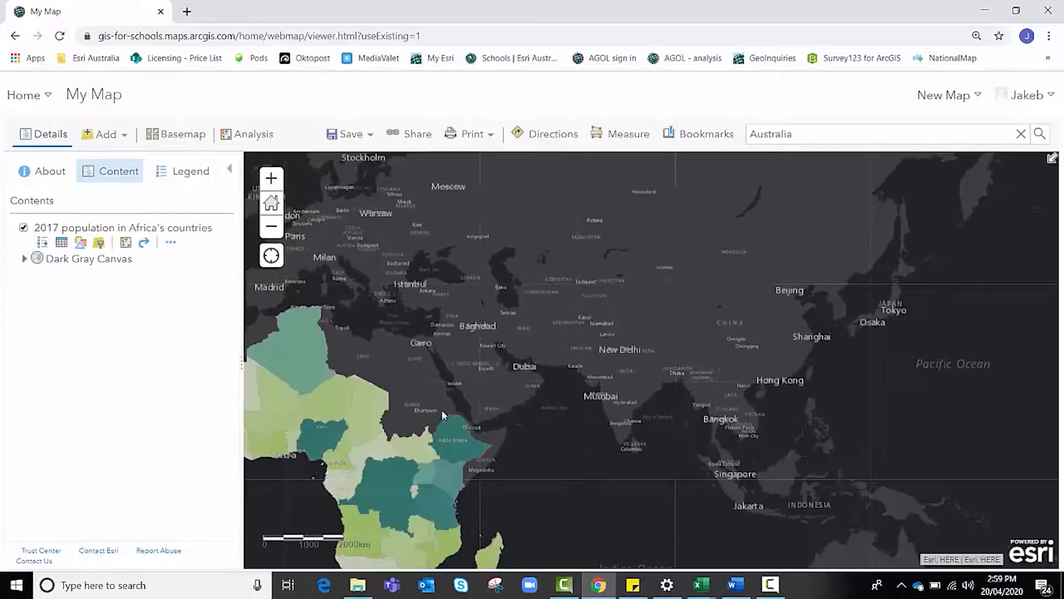
drag(480, 364, 514, 251)
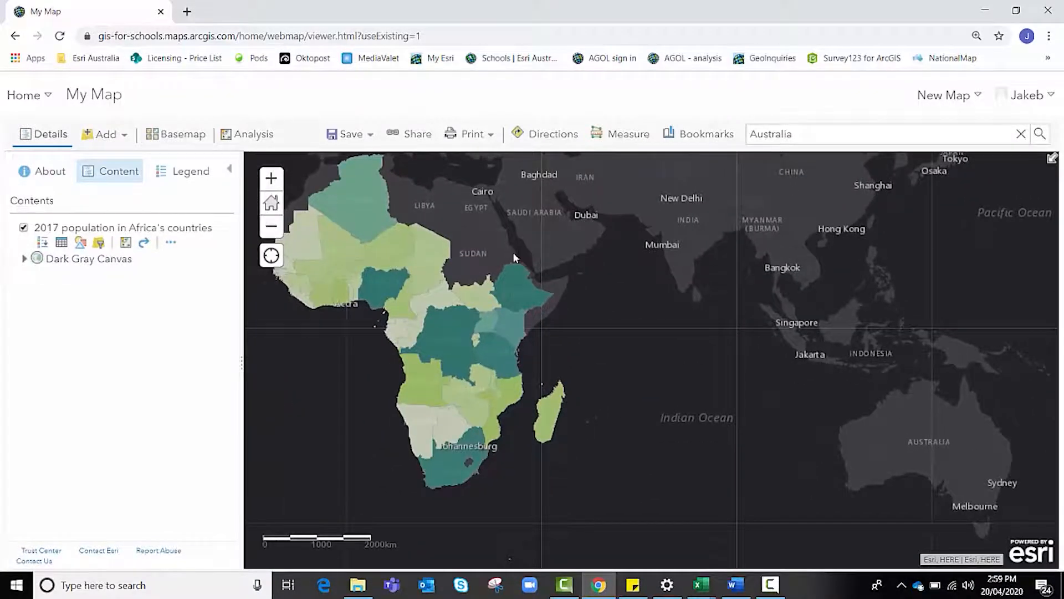
scroll(513, 252, down, 1)
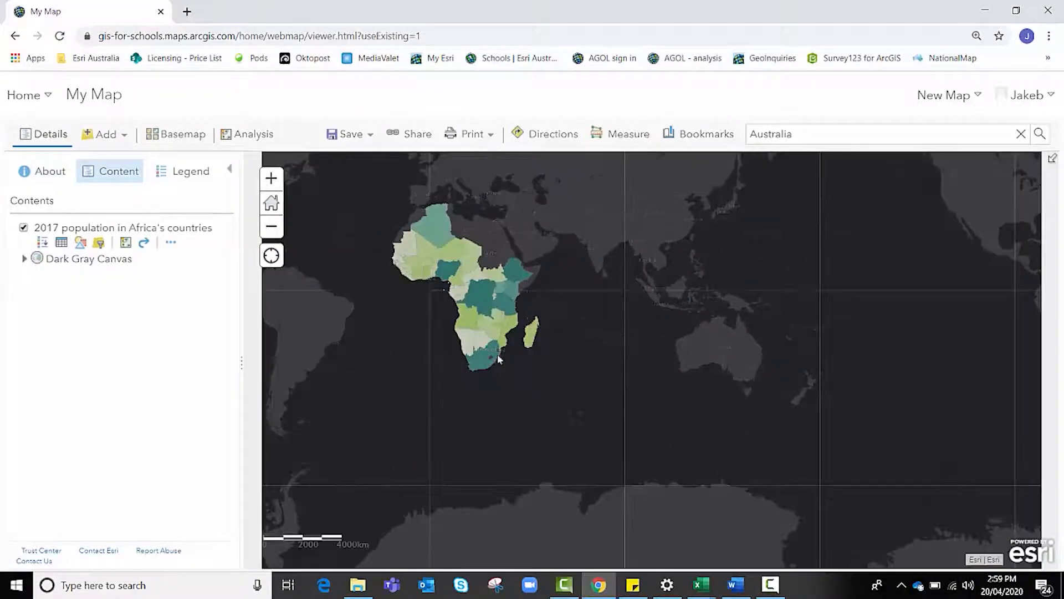
drag(420, 279, 459, 348)
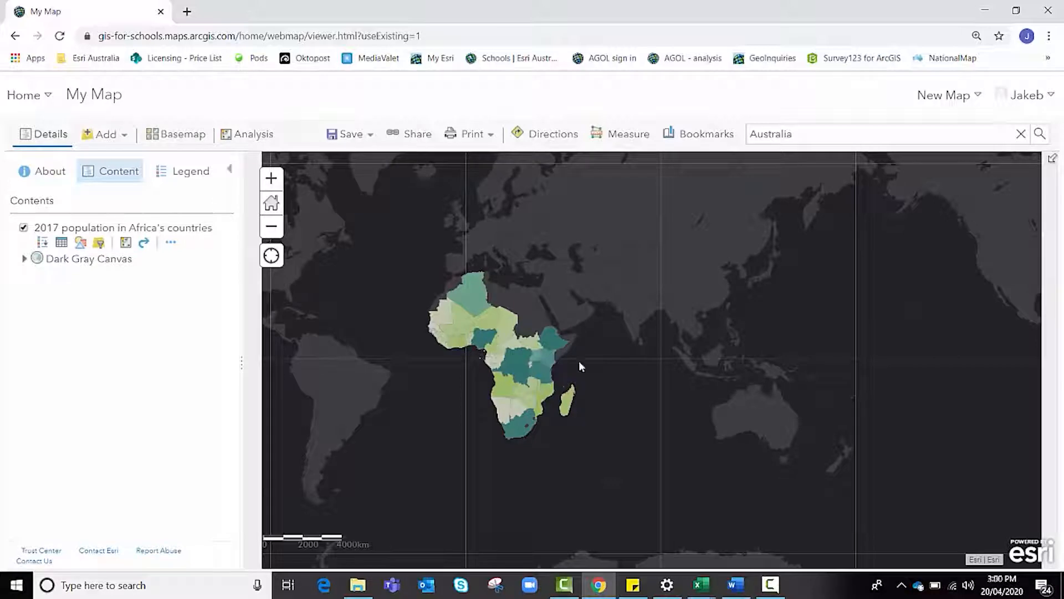
scroll(578, 361, up, 1)
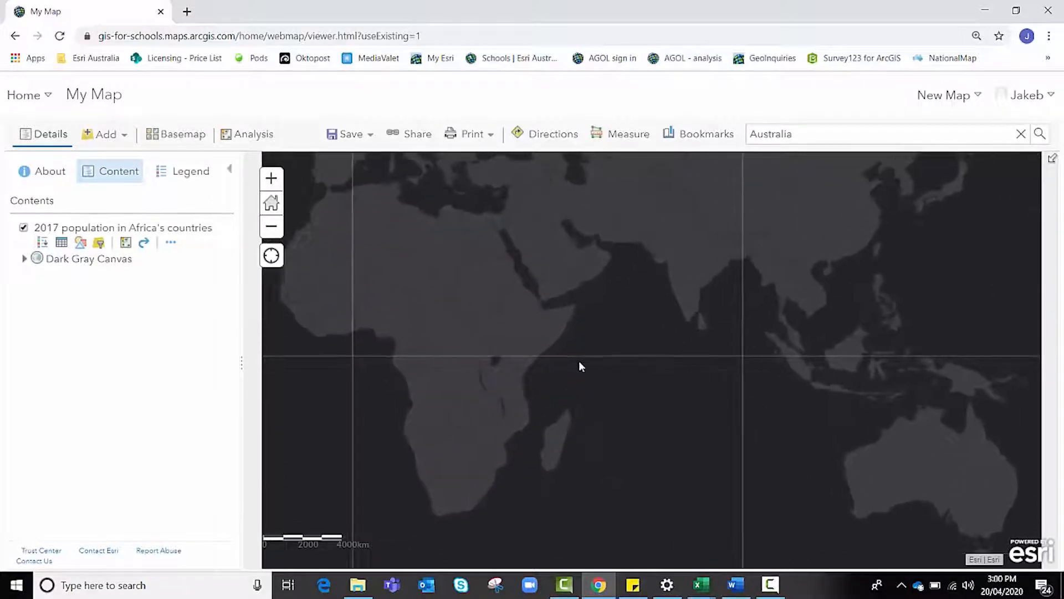
drag(556, 371, 577, 375)
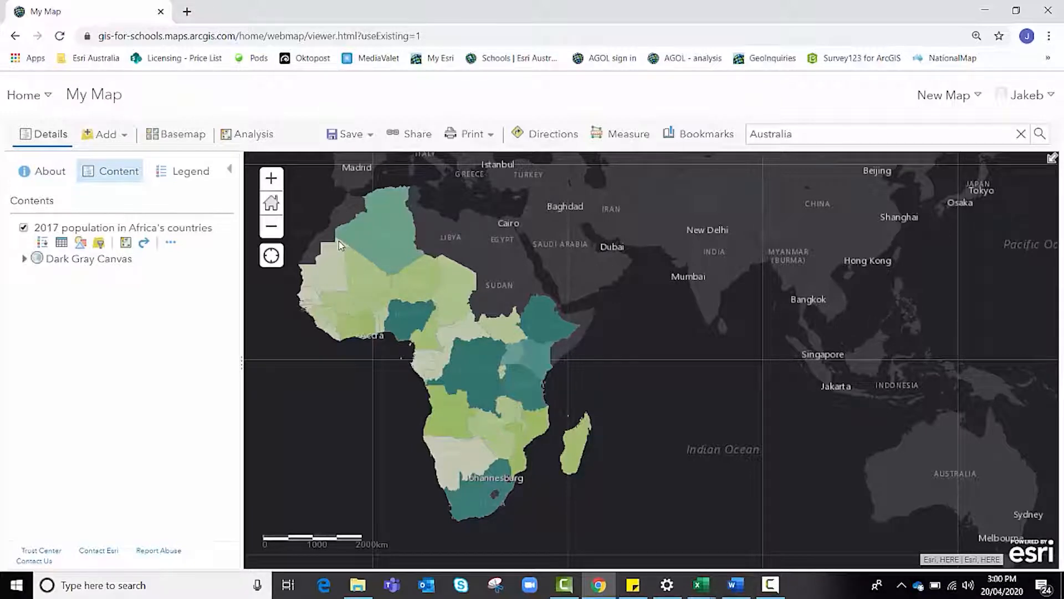
Switch the basemap to Imagery and bring Africa, Southeast Asia and Australia into view
click(188, 136)
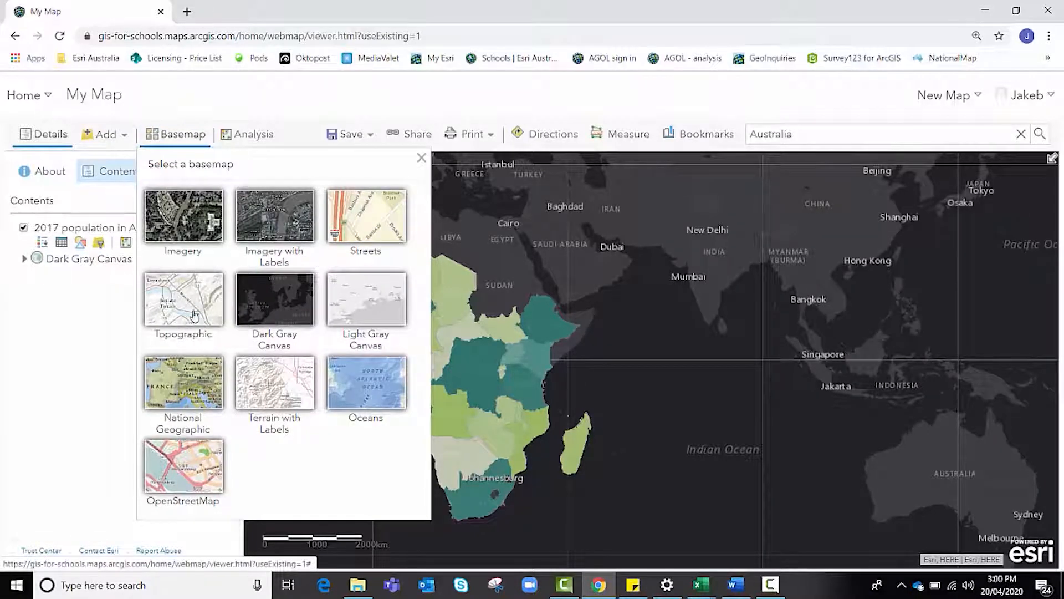
click(198, 221)
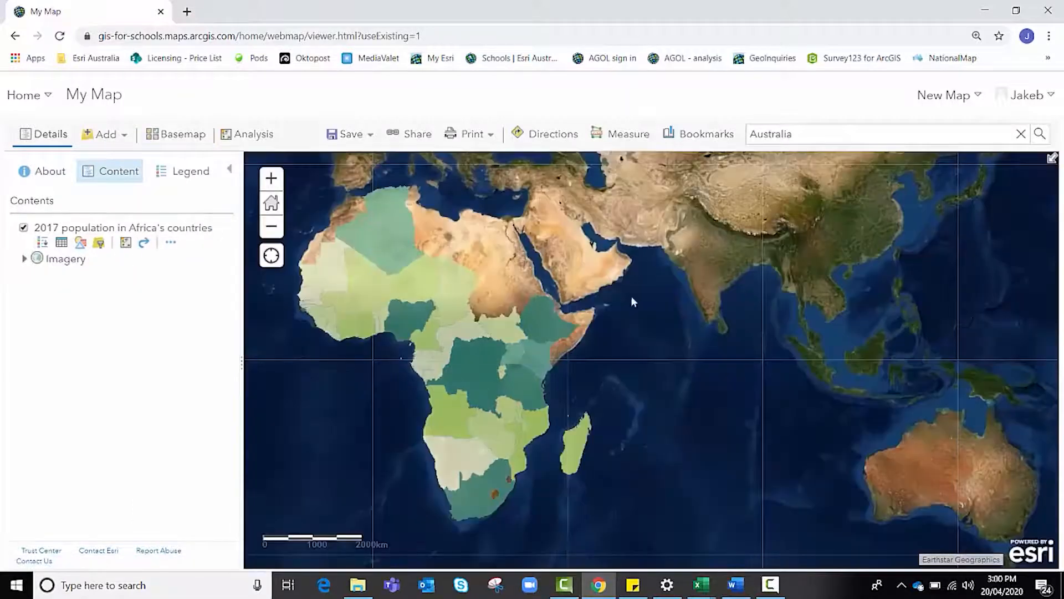
drag(866, 362, 822, 328)
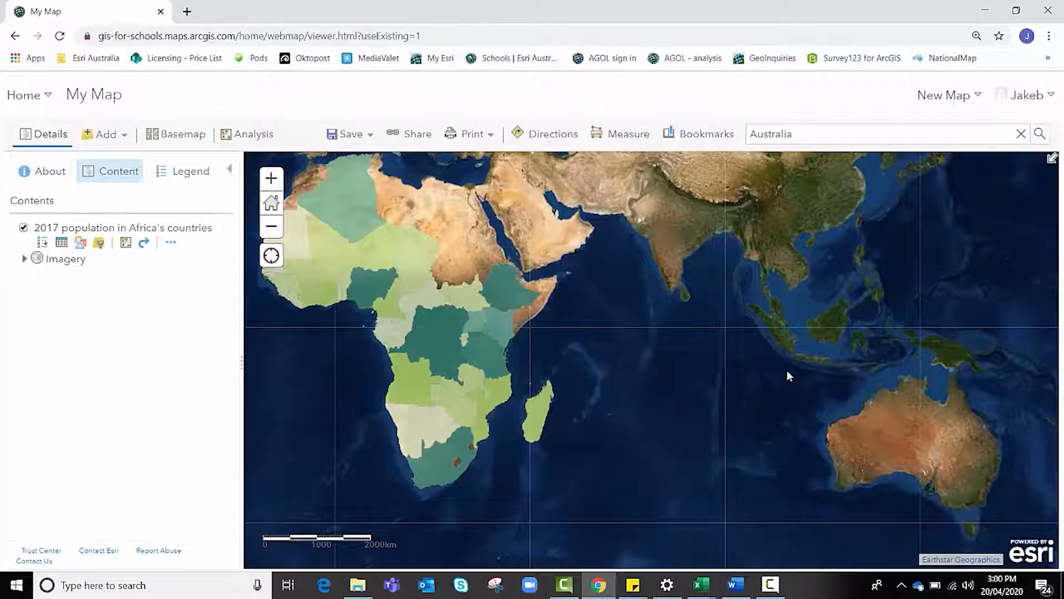
Examine the satellite imagery of Sumatra from the whole island down to the buildings and bridges of a riverside town
scroll(787, 371, up, 2)
drag(767, 318, 772, 426)
scroll(741, 322, up, 3)
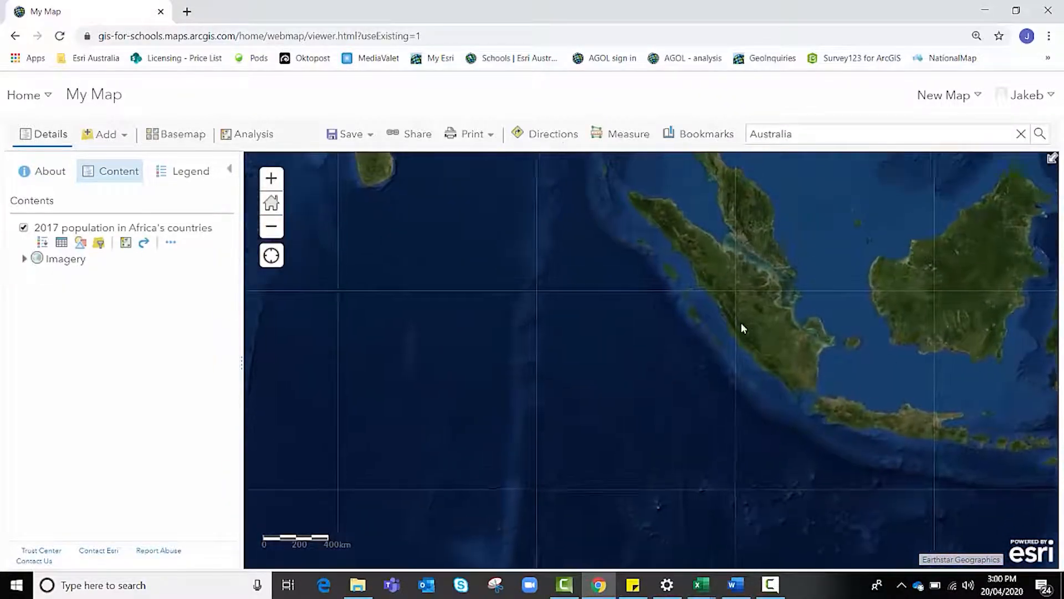
scroll(742, 324, up, 2)
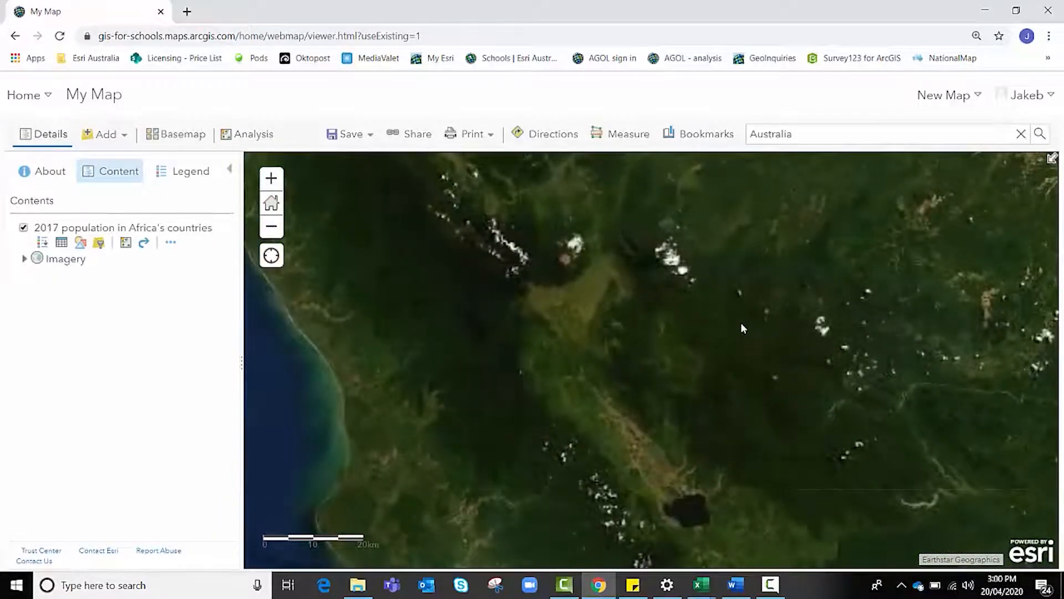
drag(830, 392, 862, 368)
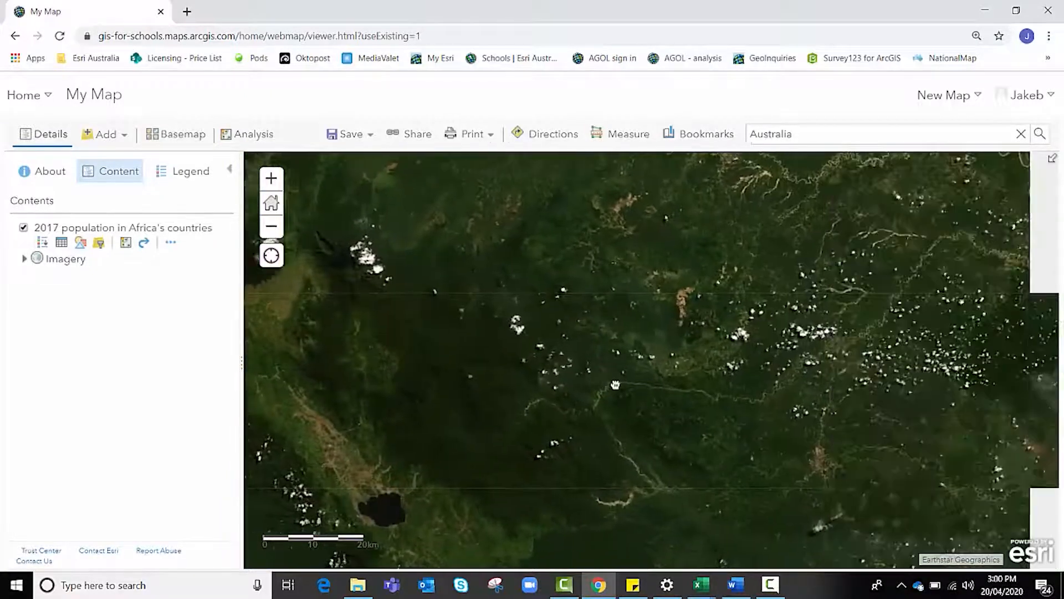
scroll(592, 410, up, 1)
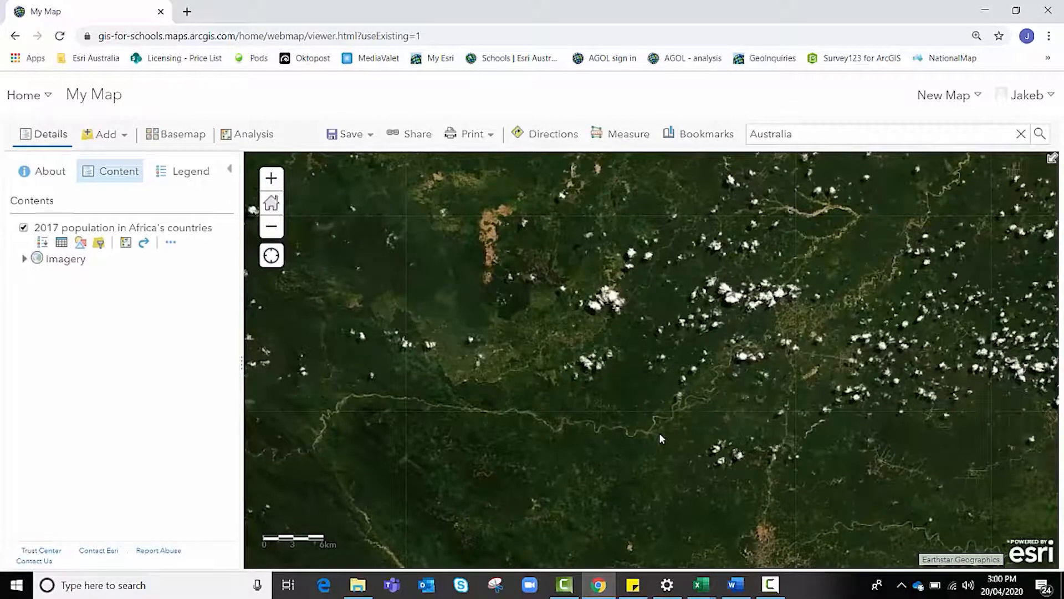
drag(660, 432, 620, 261)
scroll(693, 409, up, 2)
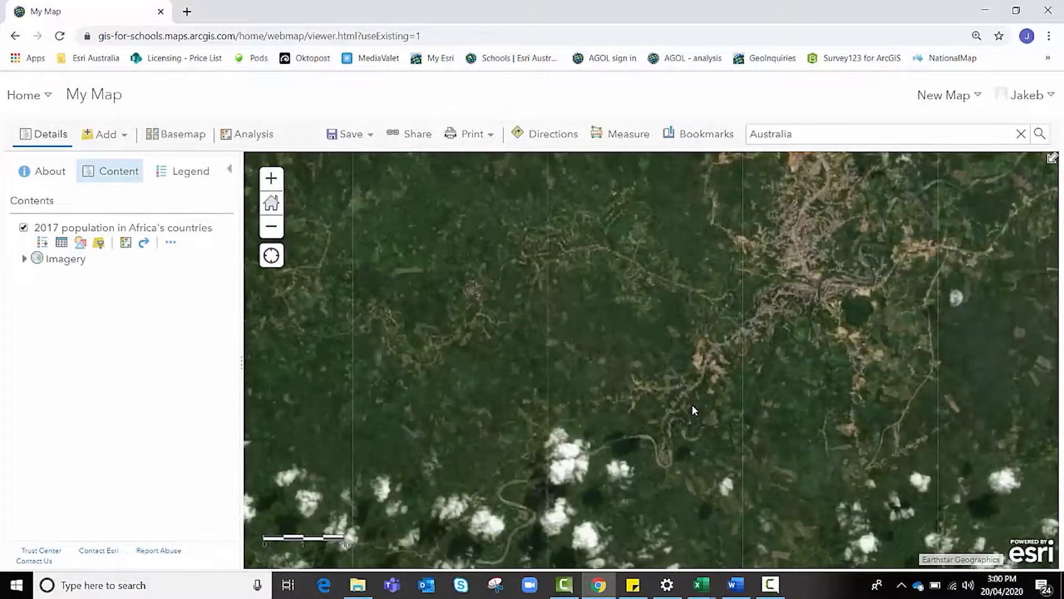
scroll(692, 405, up, 2)
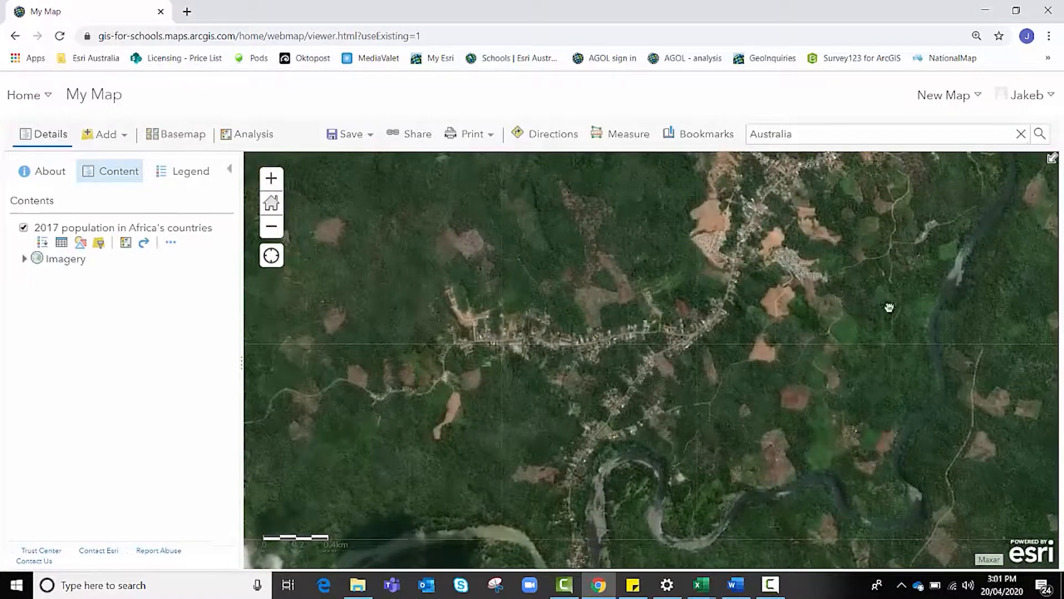
drag(887, 306, 637, 409)
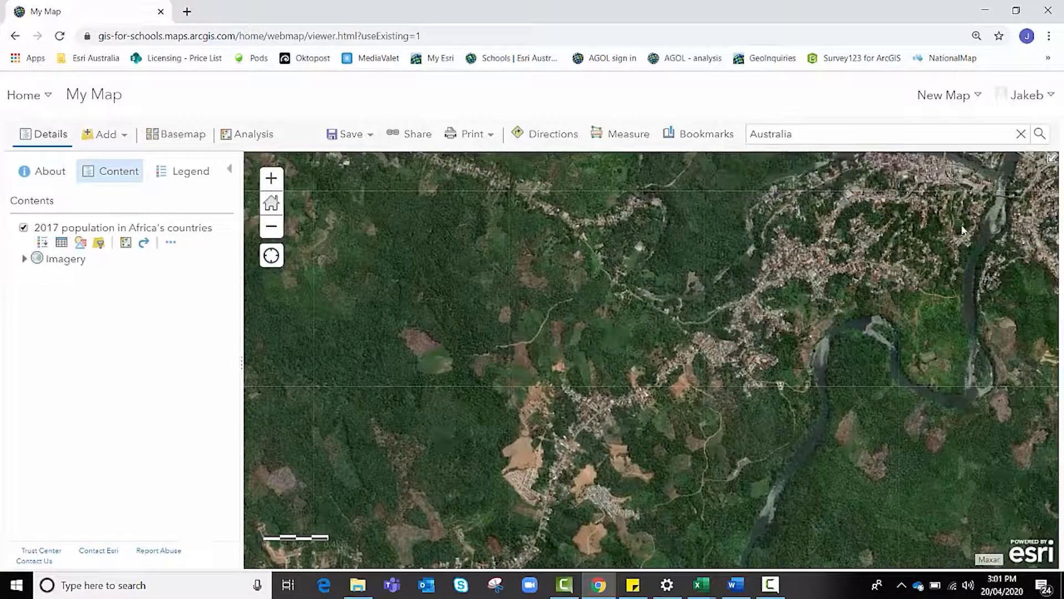
scroll(682, 395, up, 3)
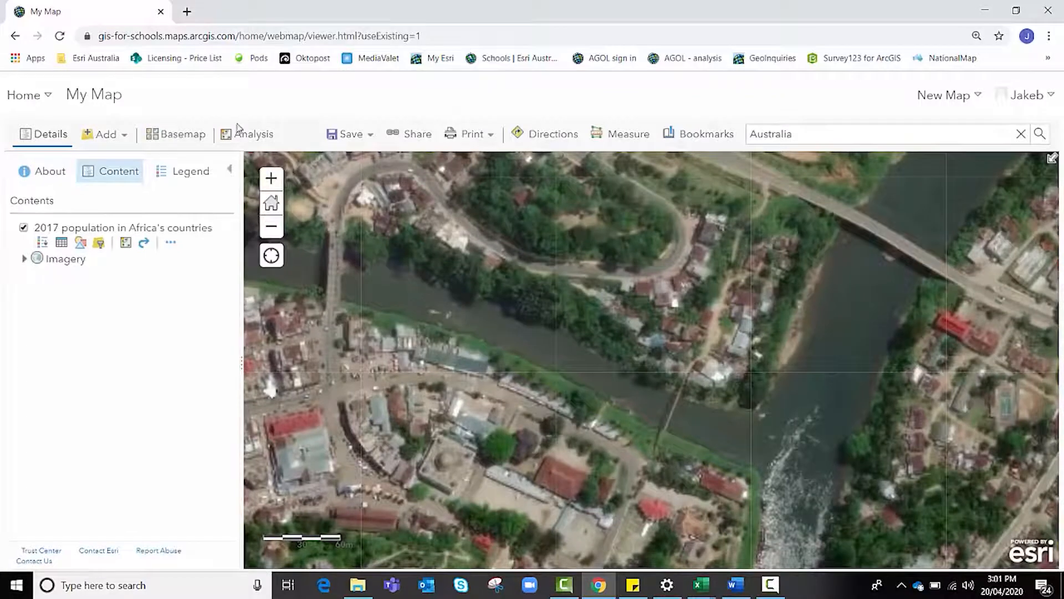
Switch the basemap to Topographic and go to the bookmarked Africa view
click(161, 143)
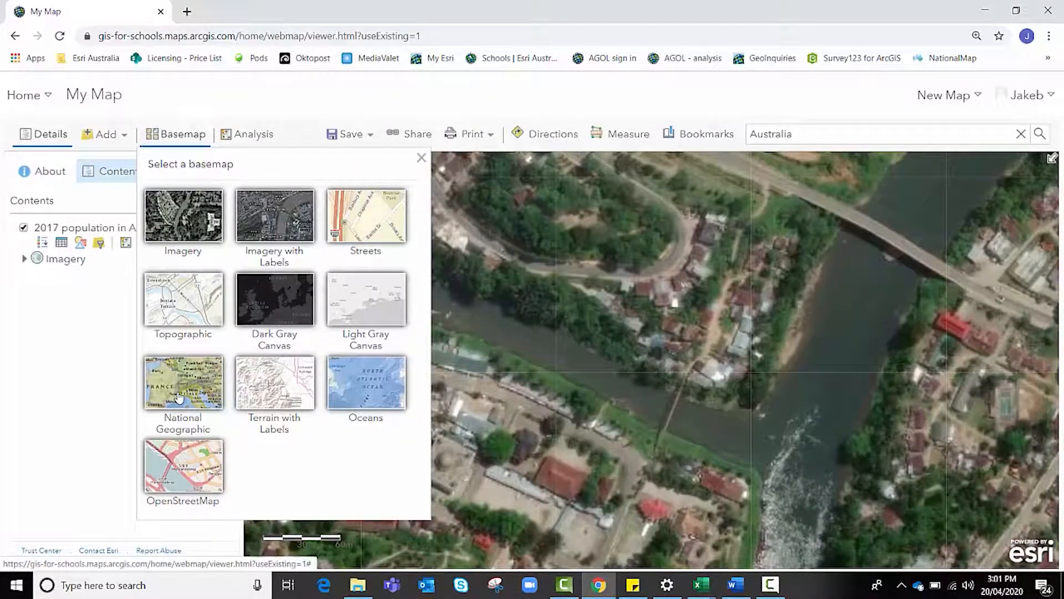
click(197, 307)
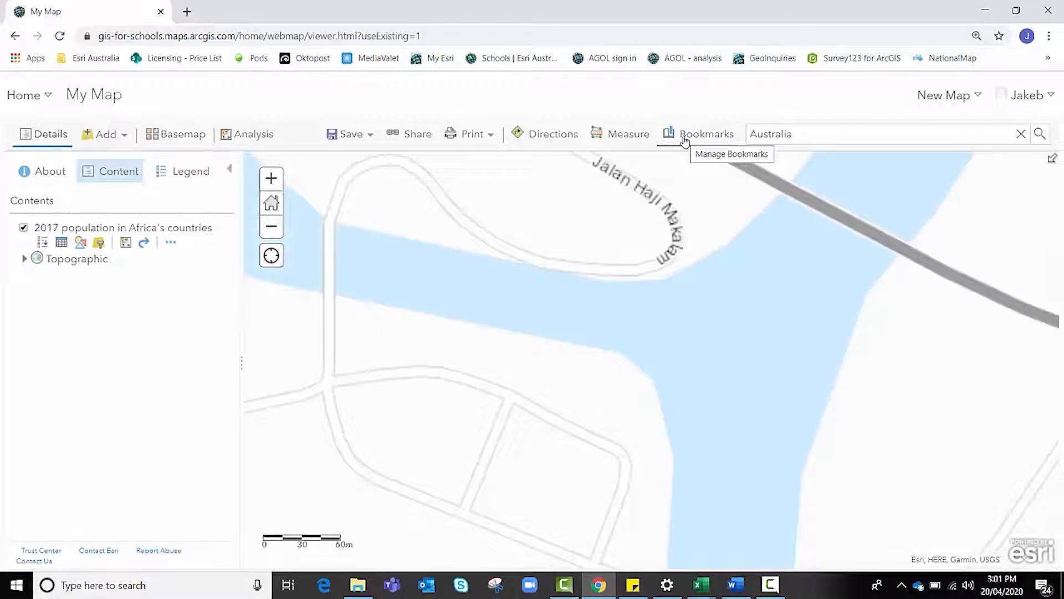
click(686, 139)
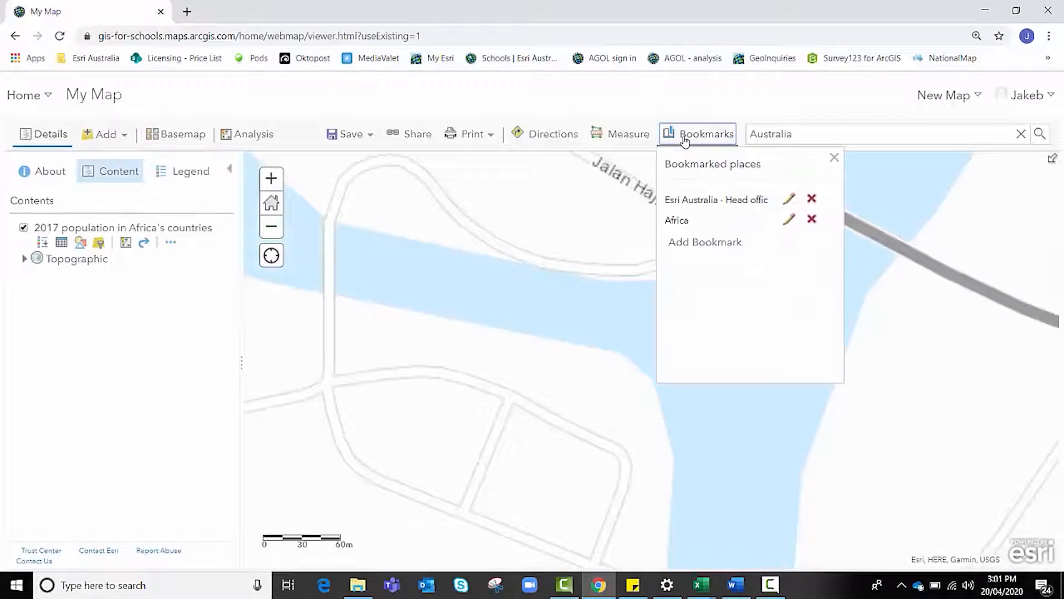
click(686, 222)
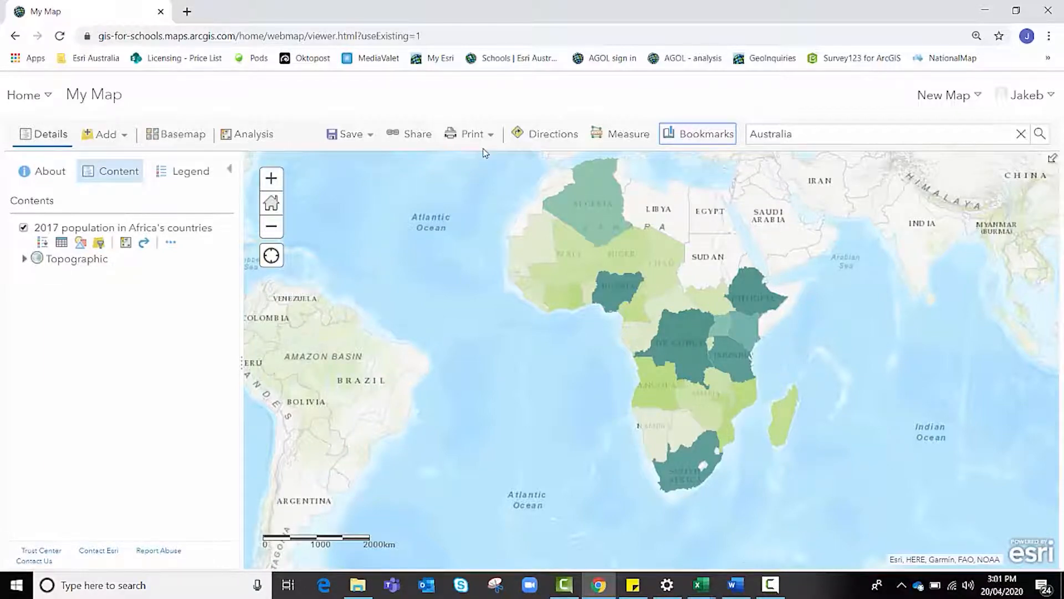
Try to save the map with the title "Africa's population"
click(369, 138)
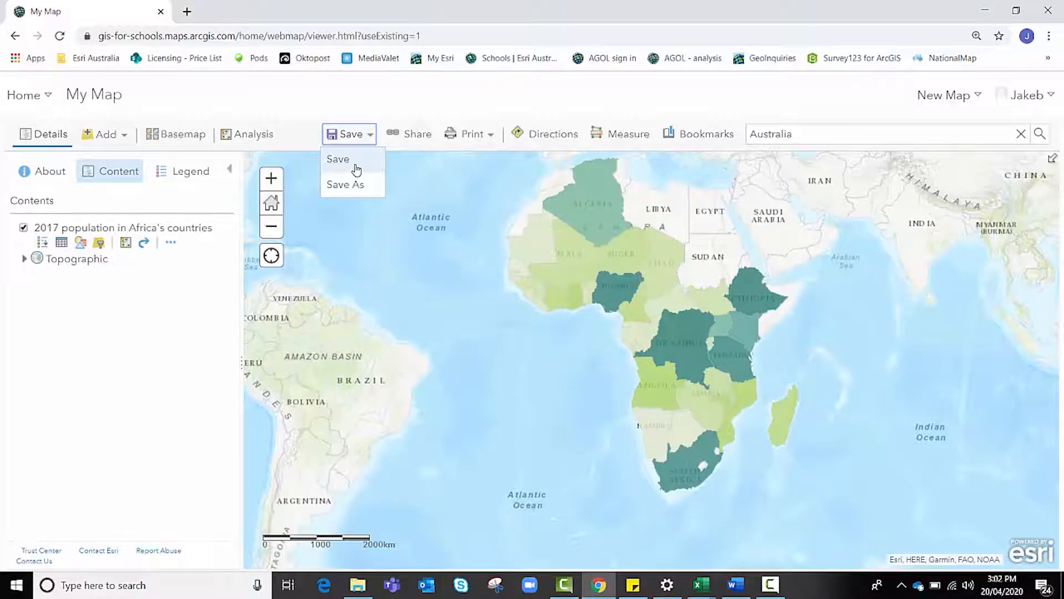
click(356, 167)
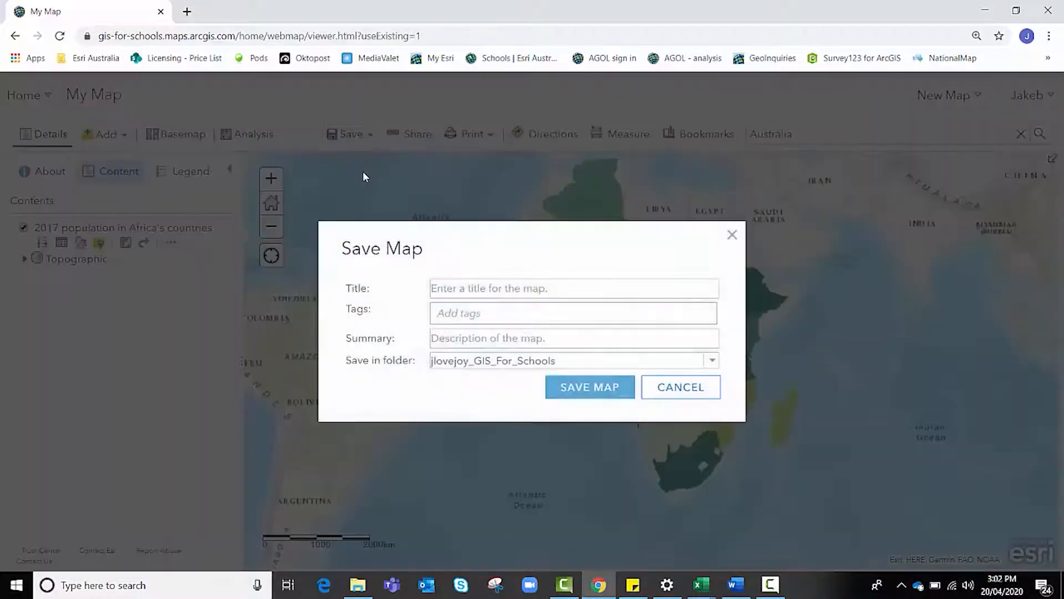
click(499, 291)
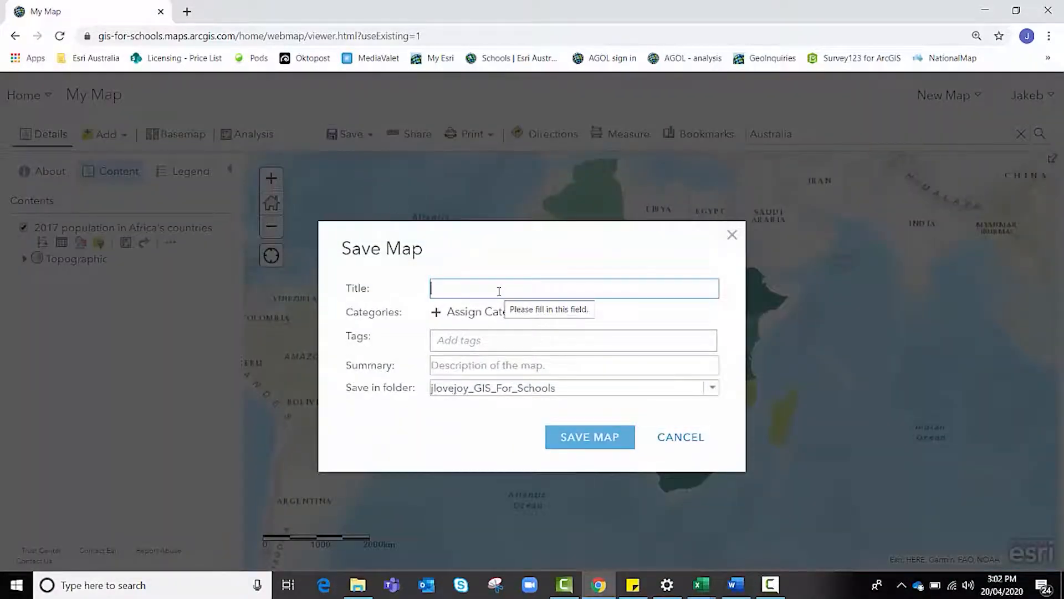
text(Africa's)
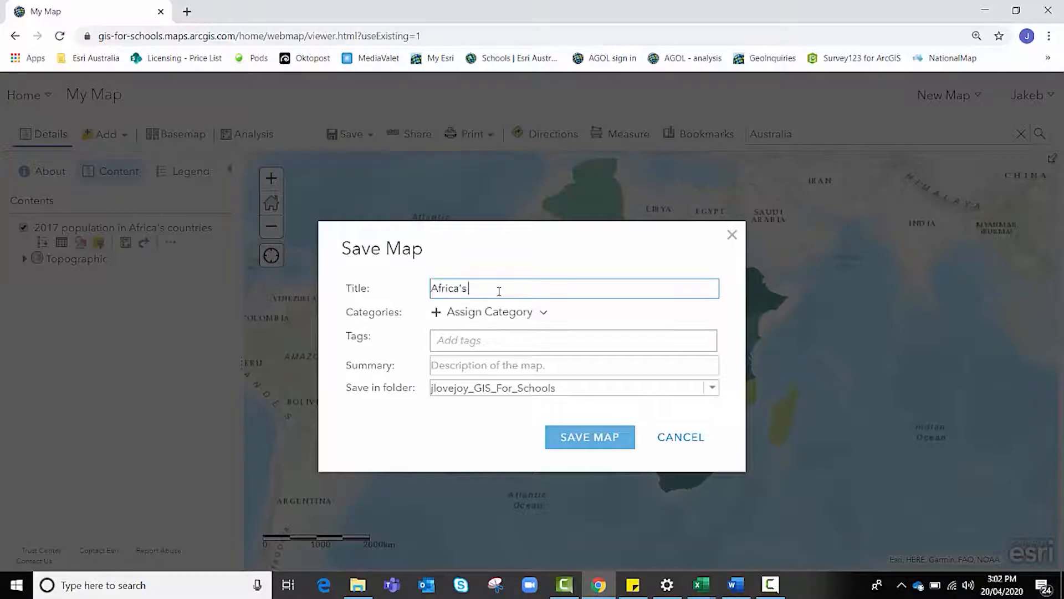
text( population)
click(560, 441)
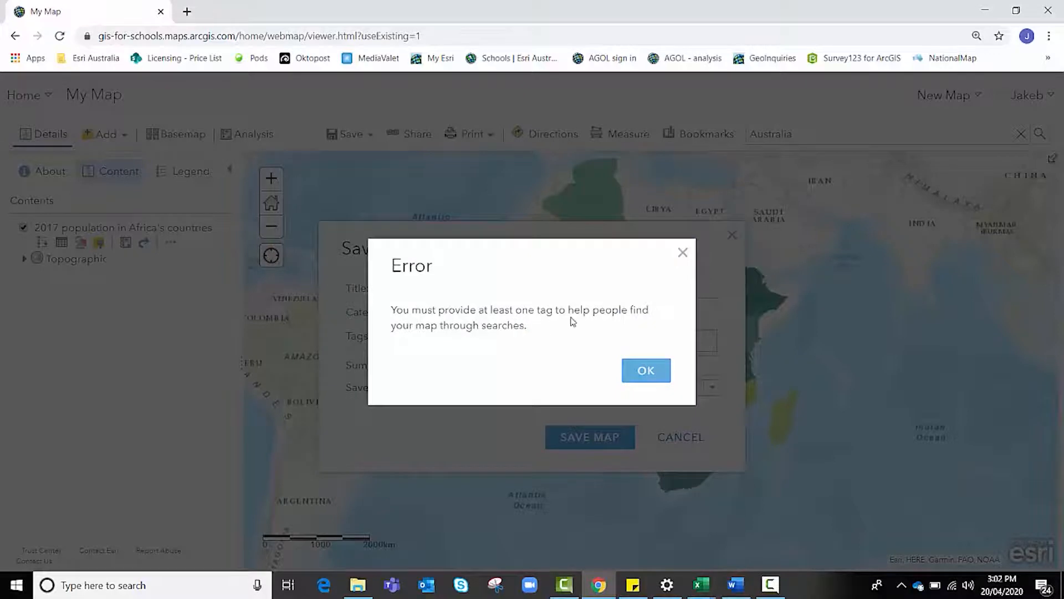
Add the tags Africa and population to the map's save details
click(682, 253)
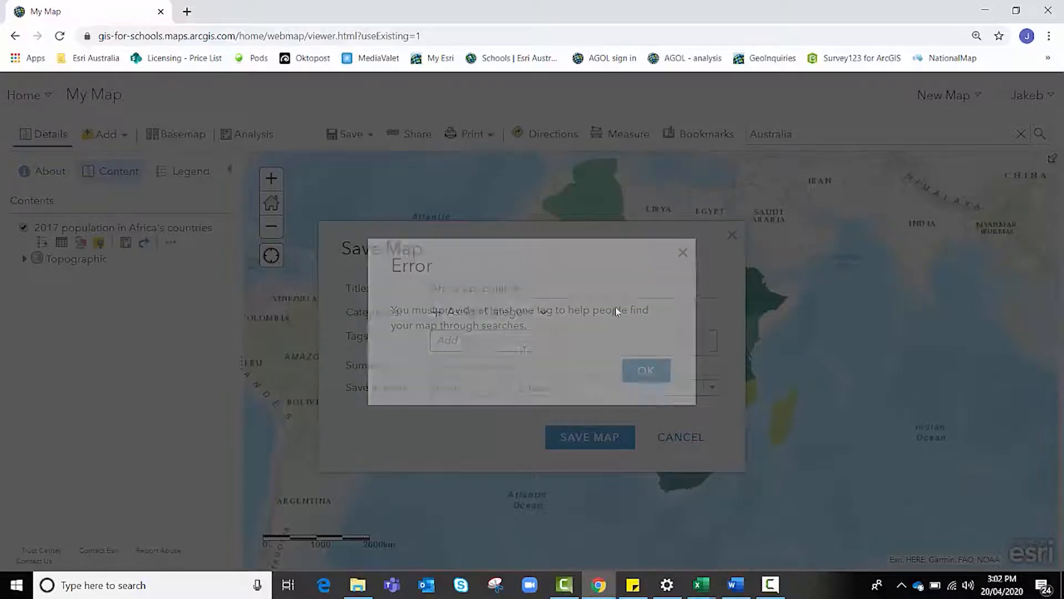
click(499, 344)
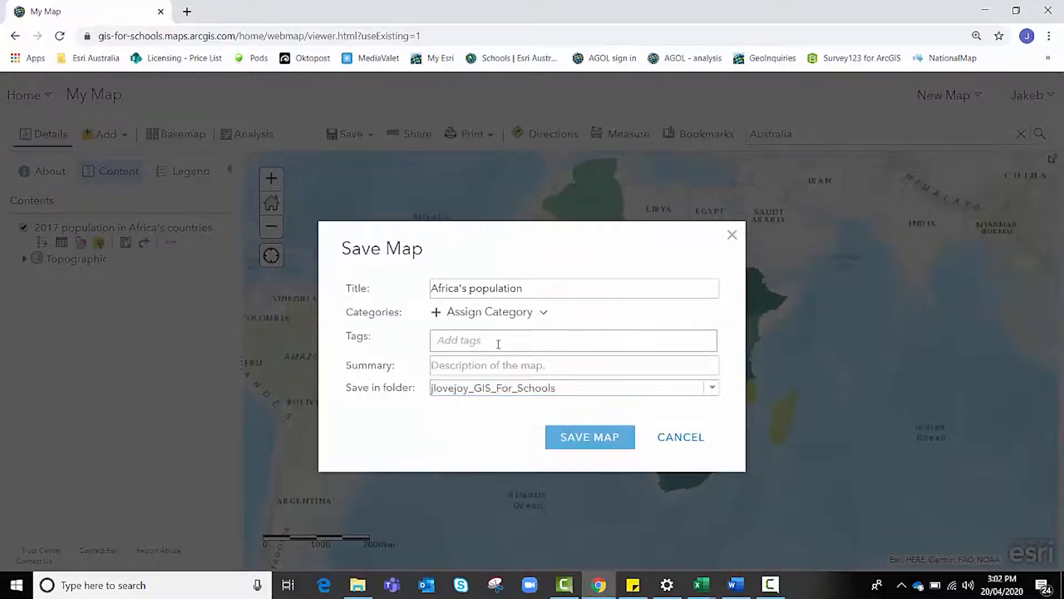
text(Africa,)
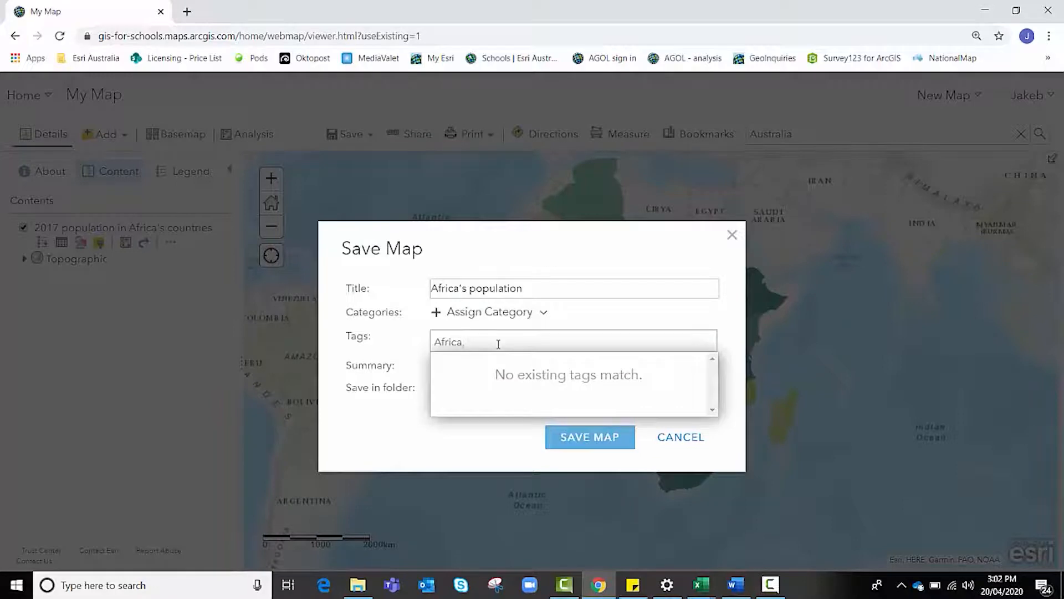
text( population)
key(Return)
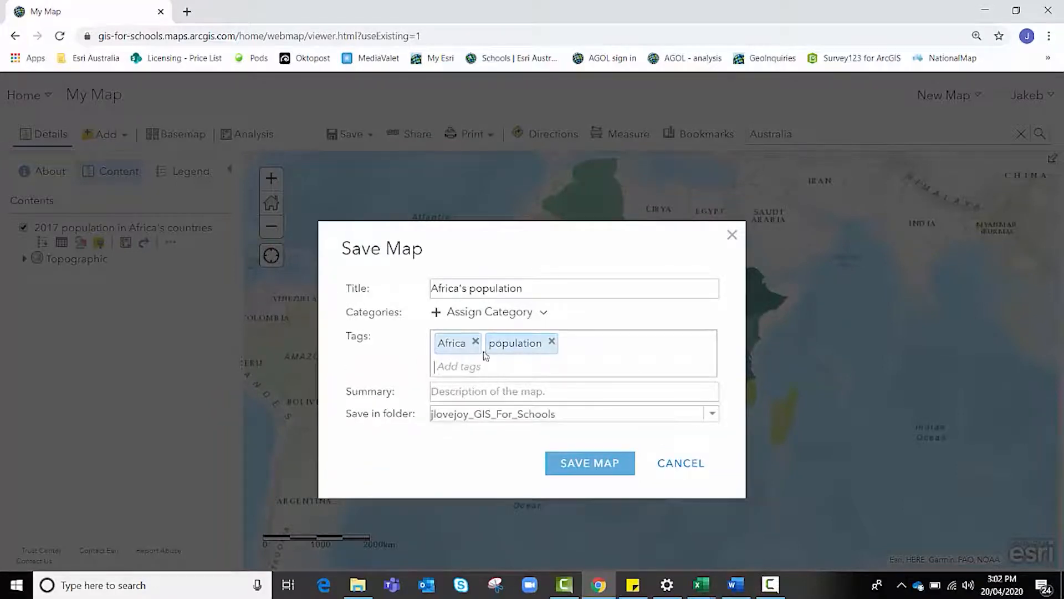
Look through the folders available for saving the map, then cancel the save
click(495, 392)
click(382, 400)
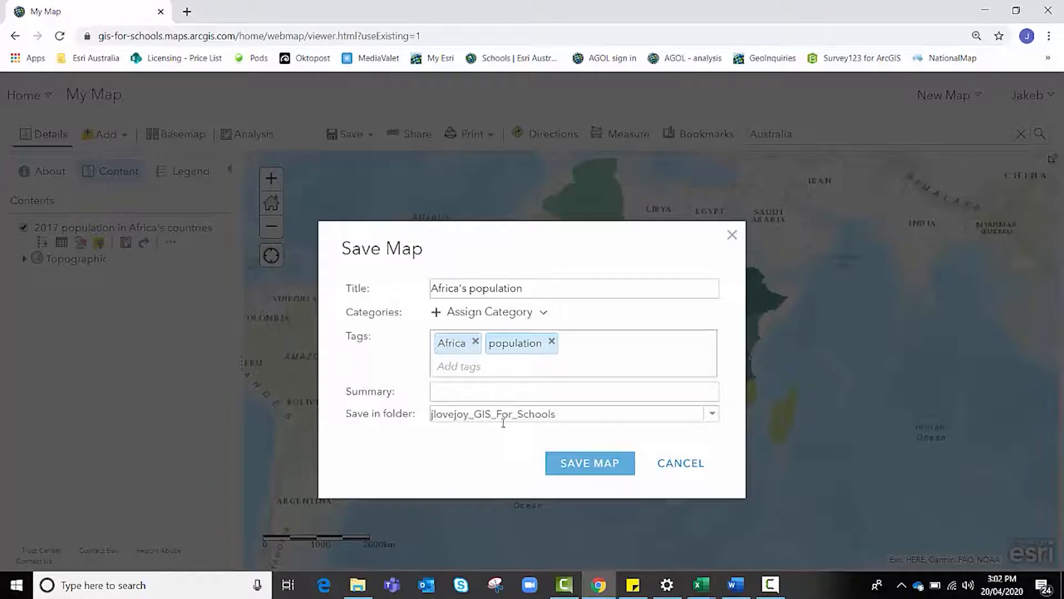
click(559, 414)
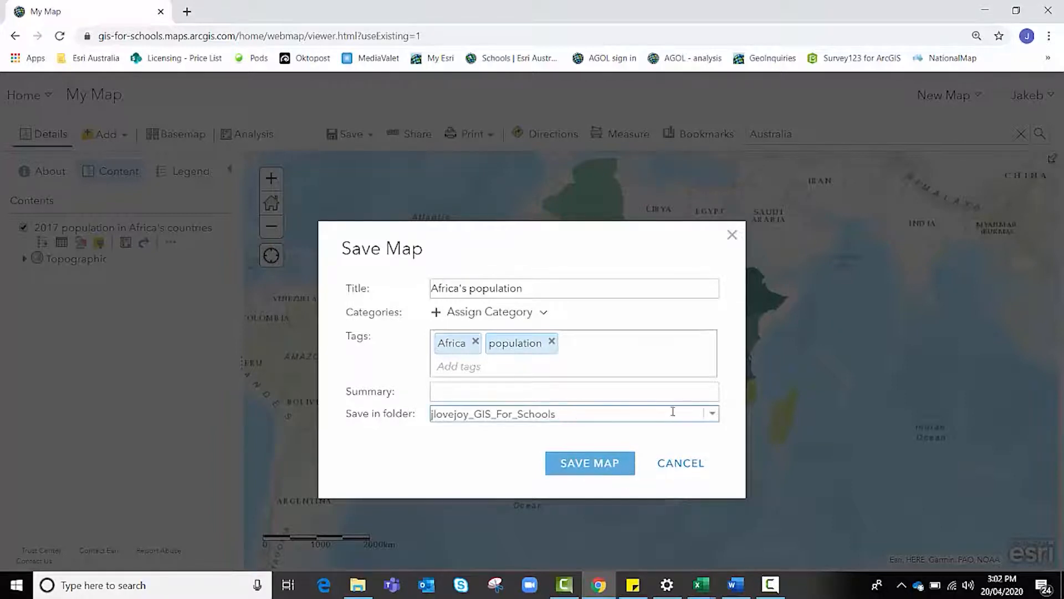
click(715, 414)
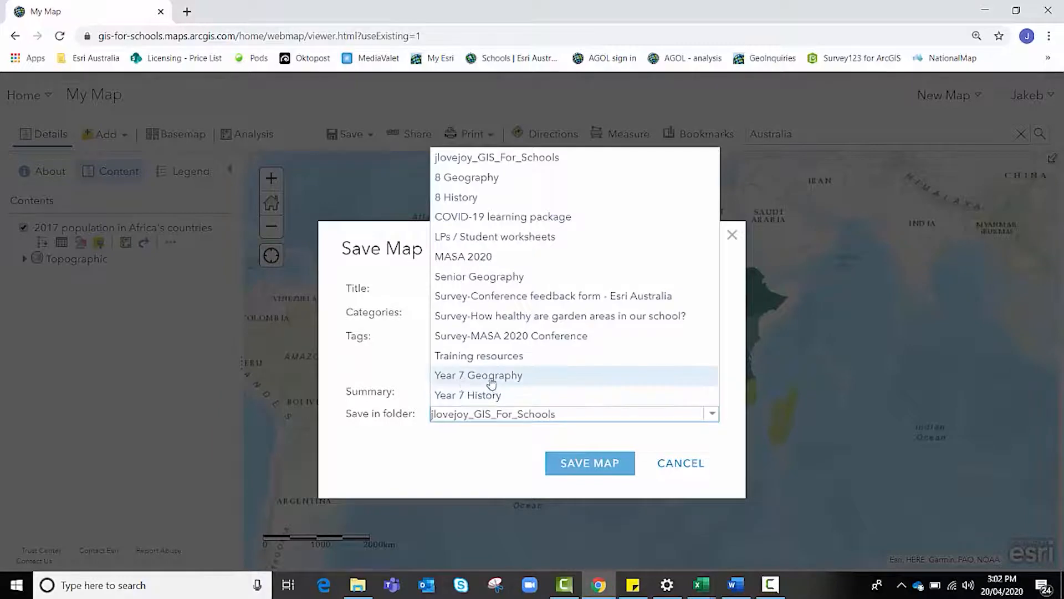
click(710, 415)
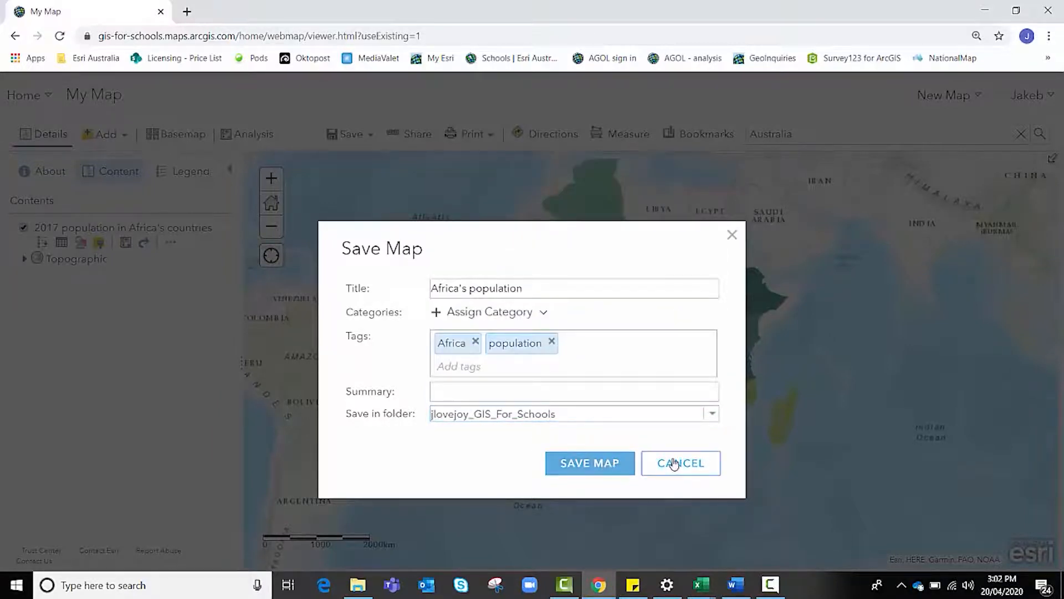
click(674, 463)
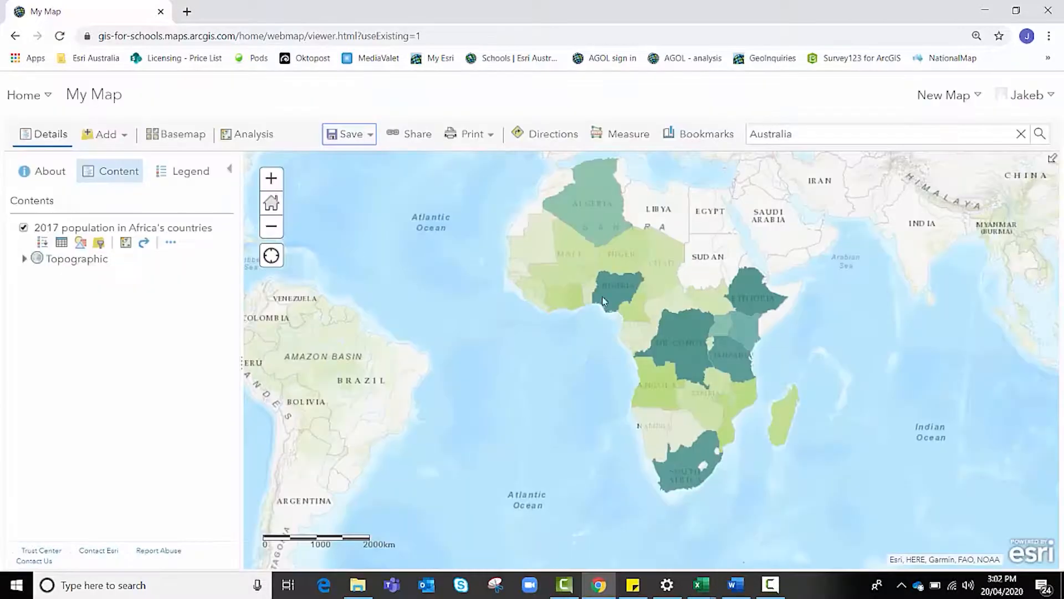
Save the map in the default folder with the title "Africa's population", keeping the tags Africa and population
click(372, 142)
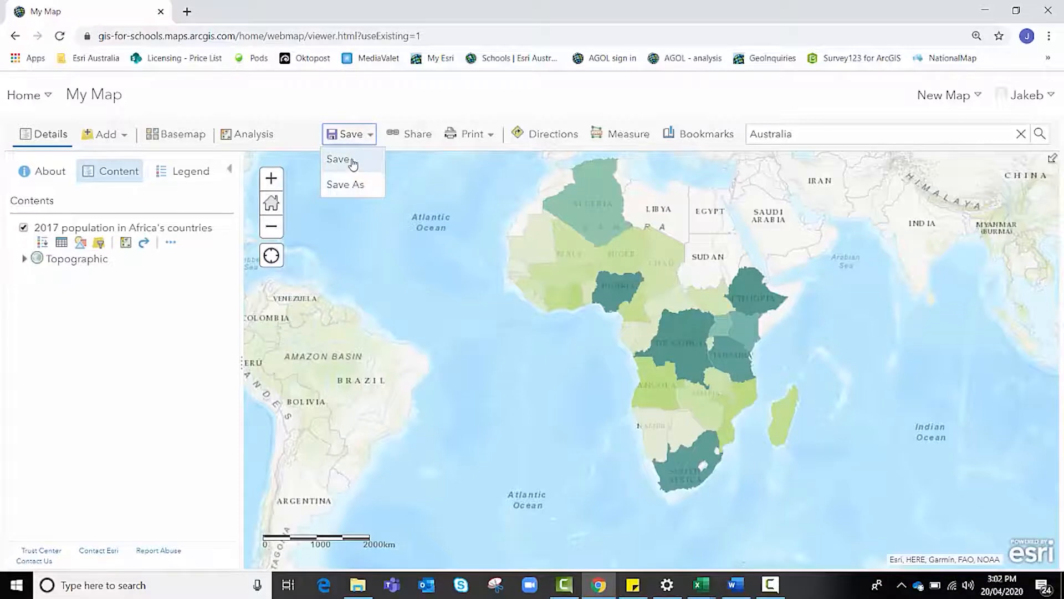
click(450, 256)
click(339, 159)
click(492, 271)
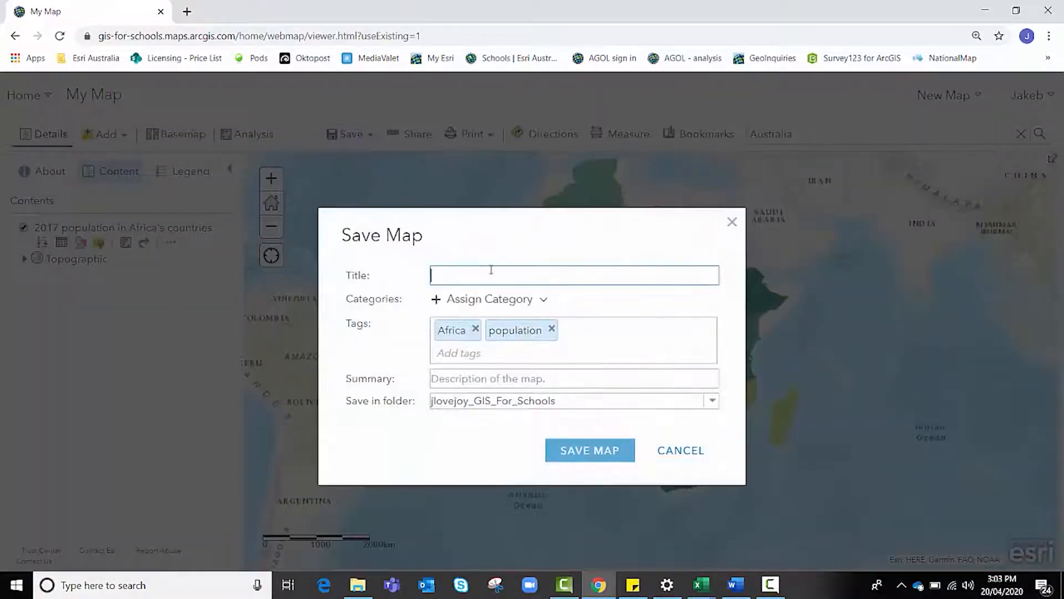
text(Africa')
text(s cour)
key(BackSpace)
key(BackSpace)
key(BackSpace)
key(BackSpace)
key(BackSpace)
key(BackSpace)
text(population)
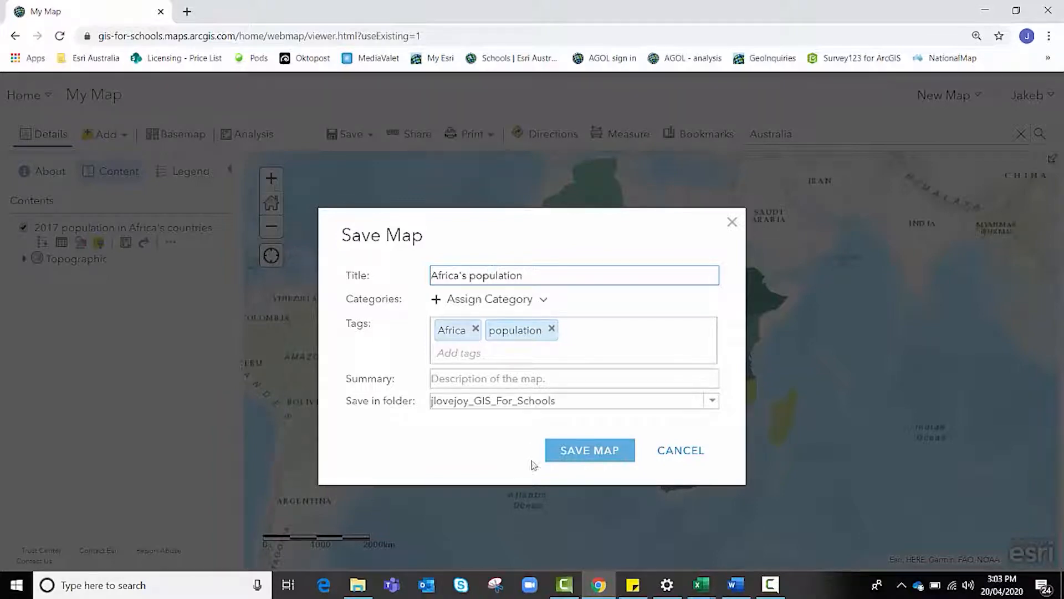
click(571, 449)
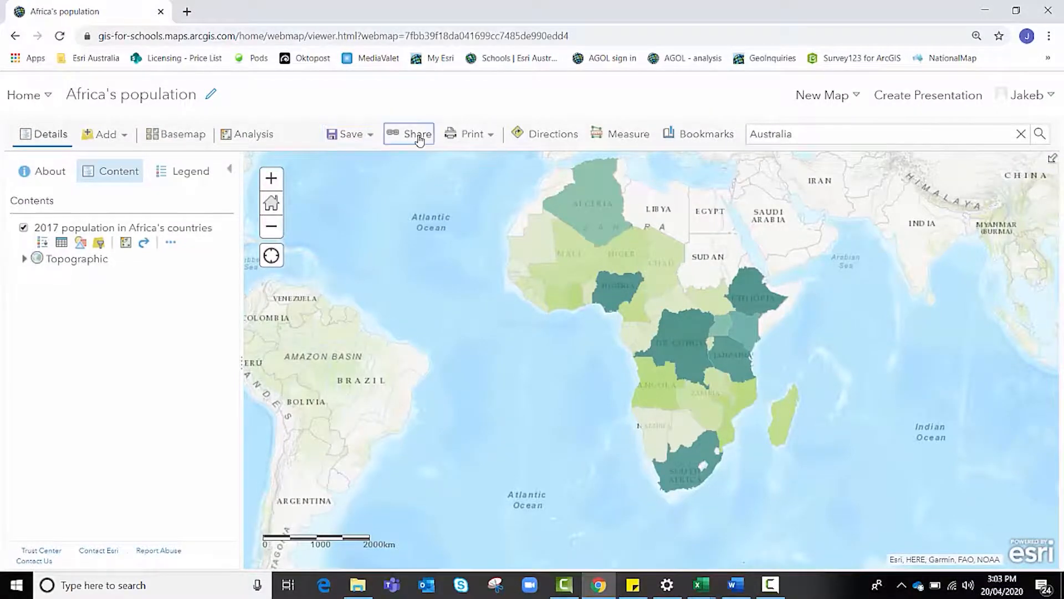
Share the map with GIS for Schools only, declining to update the sharing of its population layer
click(419, 139)
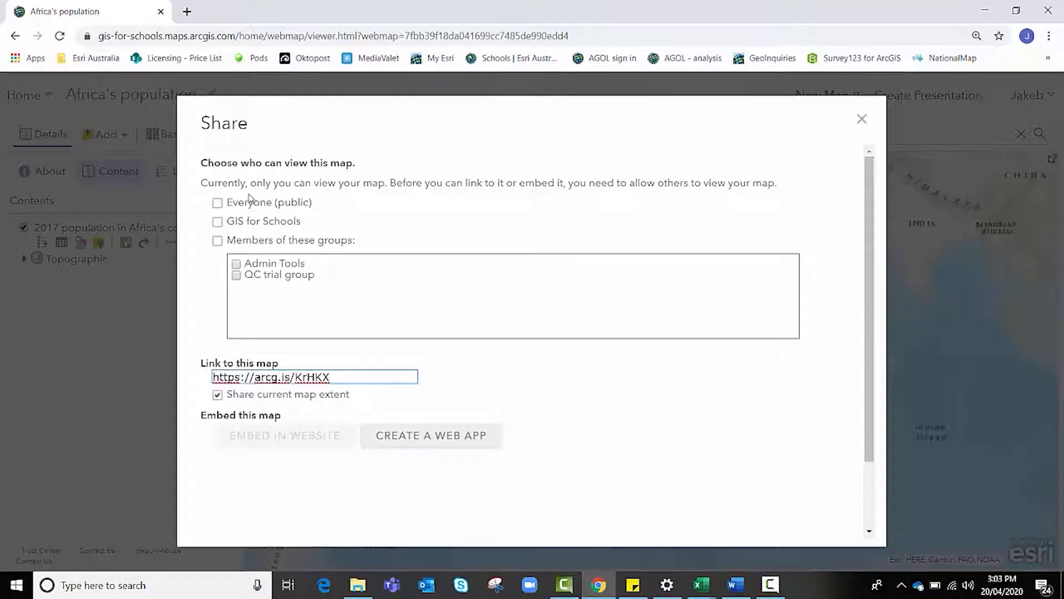
click(217, 204)
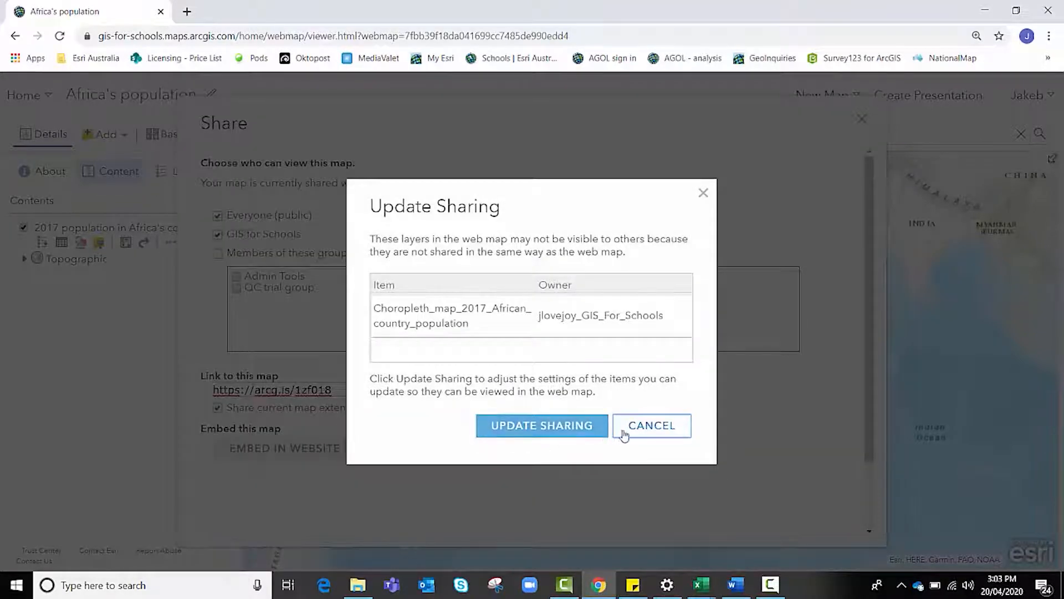
click(646, 433)
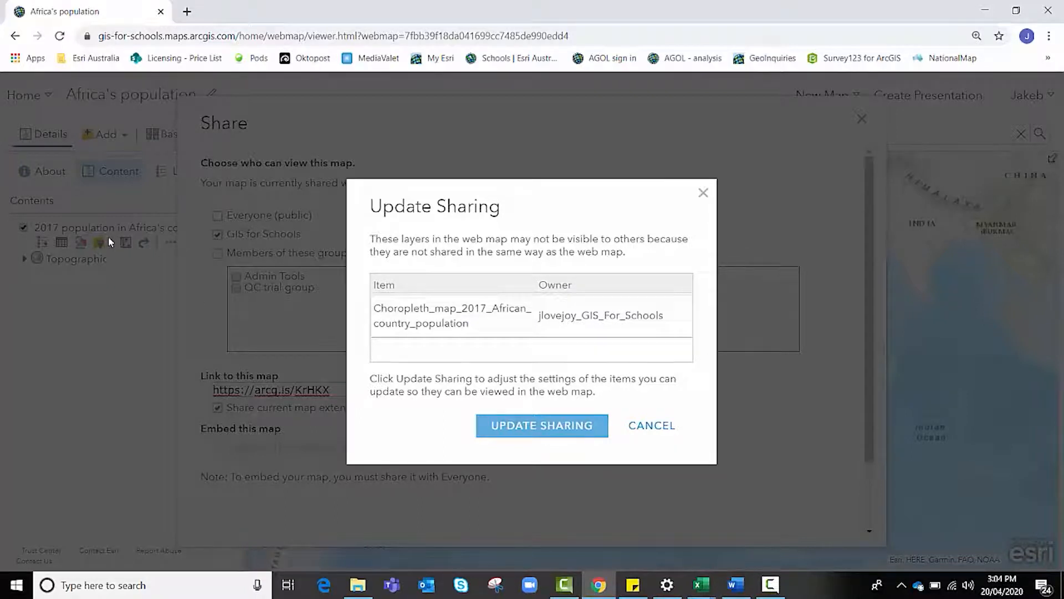
click(651, 425)
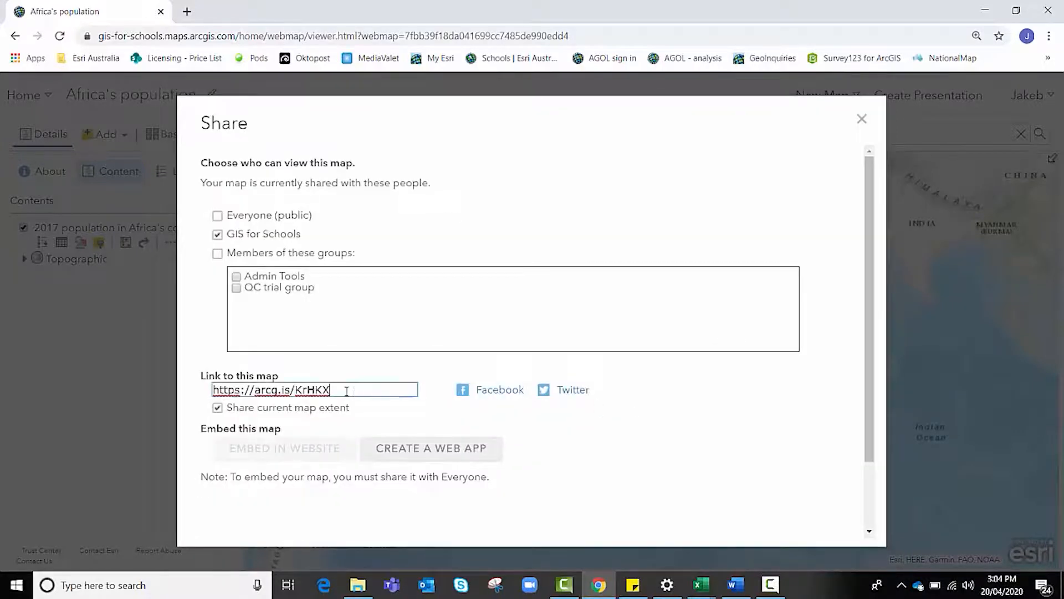
Select the map's short link, review the sharing options and close them
drag(344, 389, 212, 390)
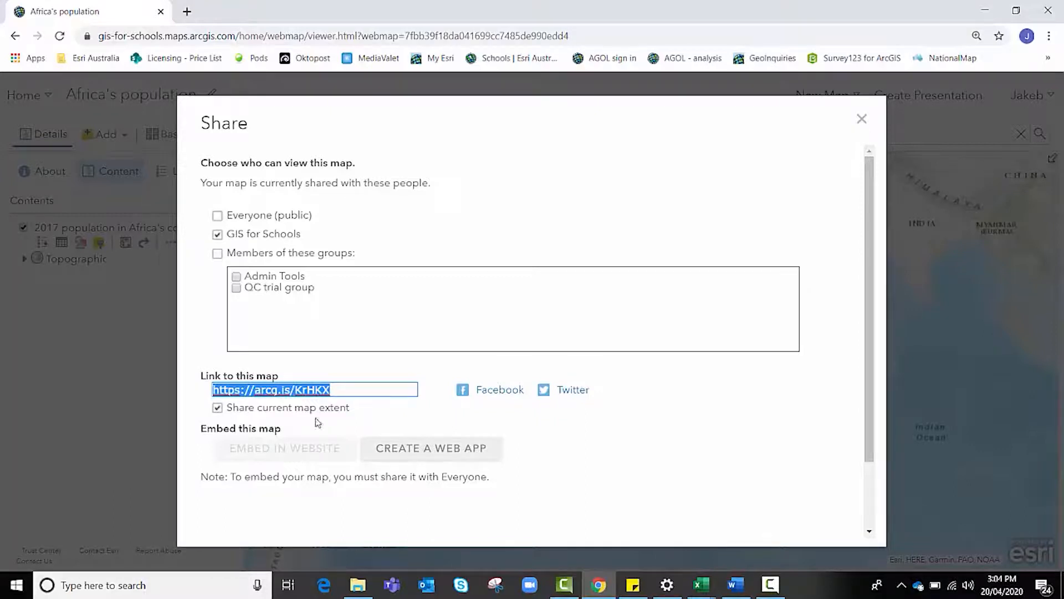
scroll(637, 432, down, 2)
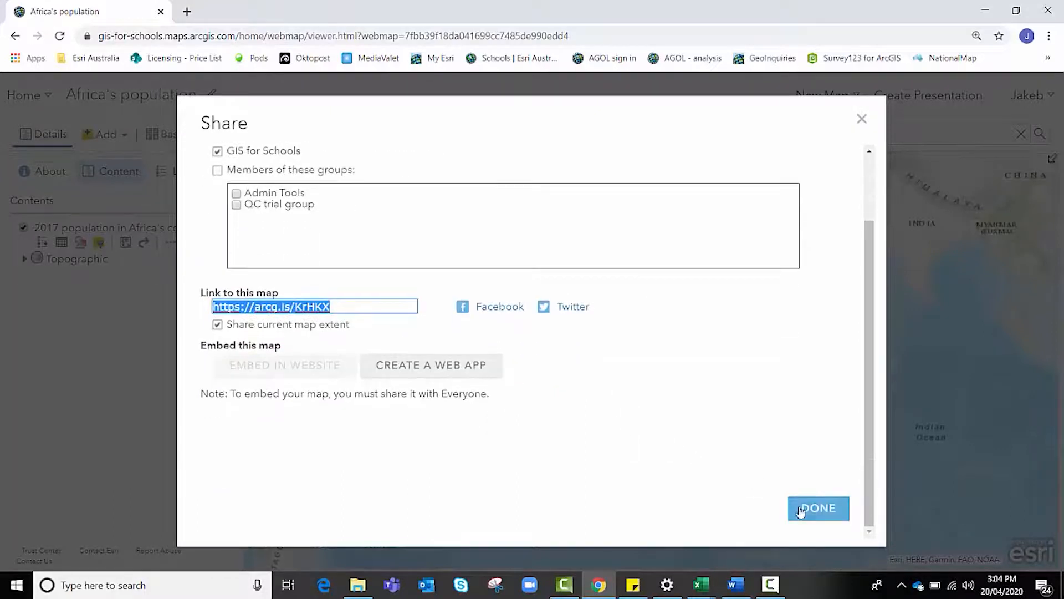
scroll(745, 340, up, 2)
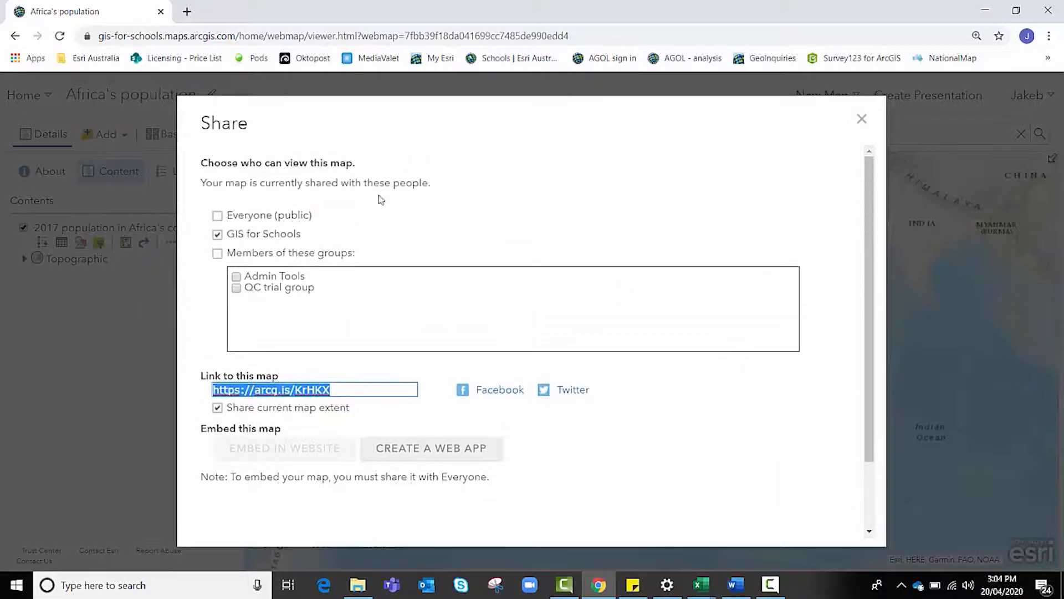
click(861, 123)
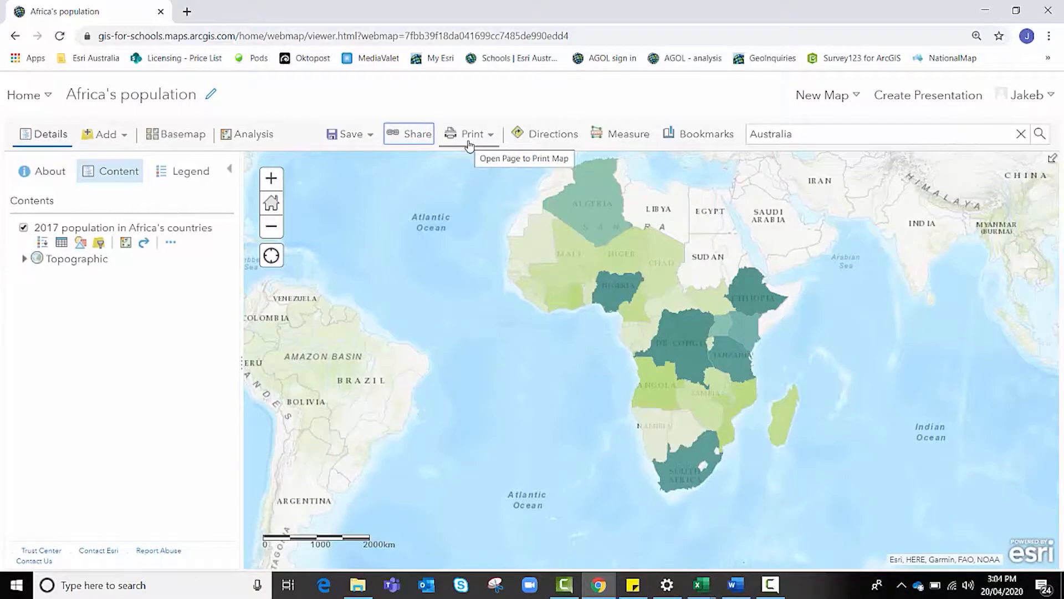
Show the population legend, create a printable page of the map with its legend, and return to the map
click(469, 146)
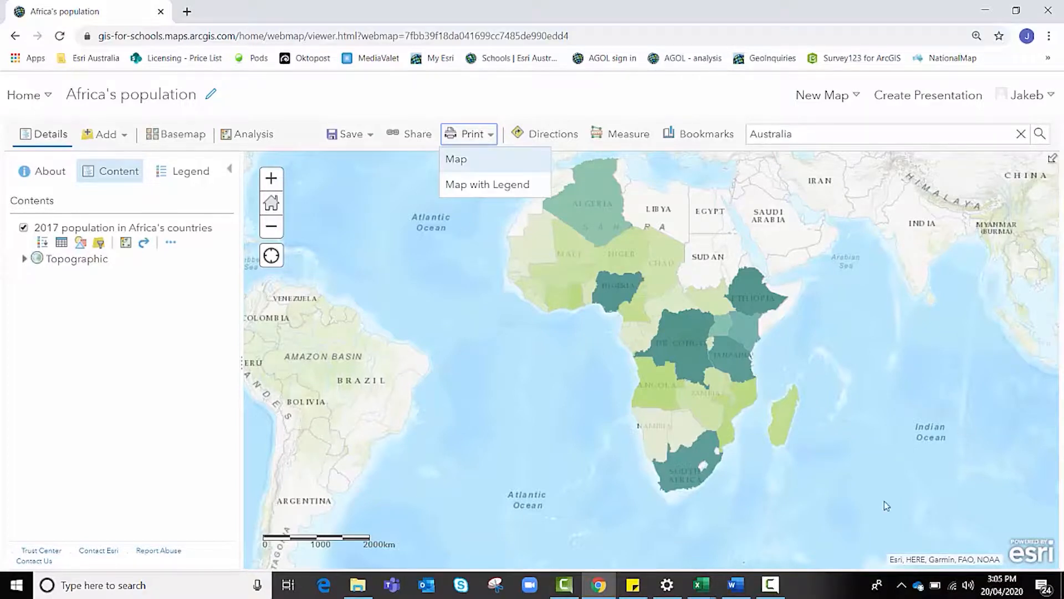
click(181, 172)
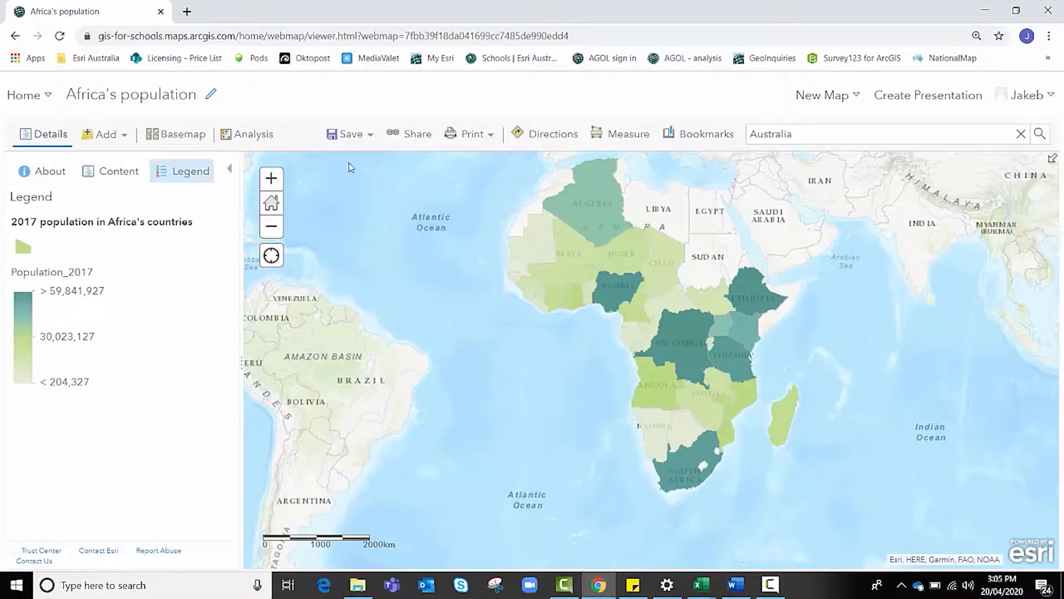
click(480, 134)
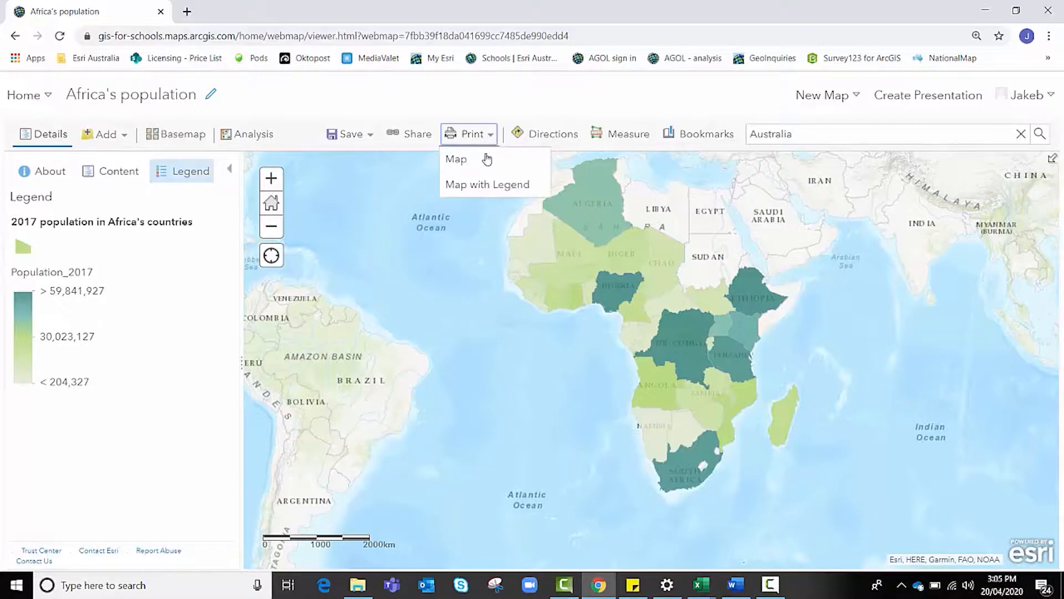
click(488, 185)
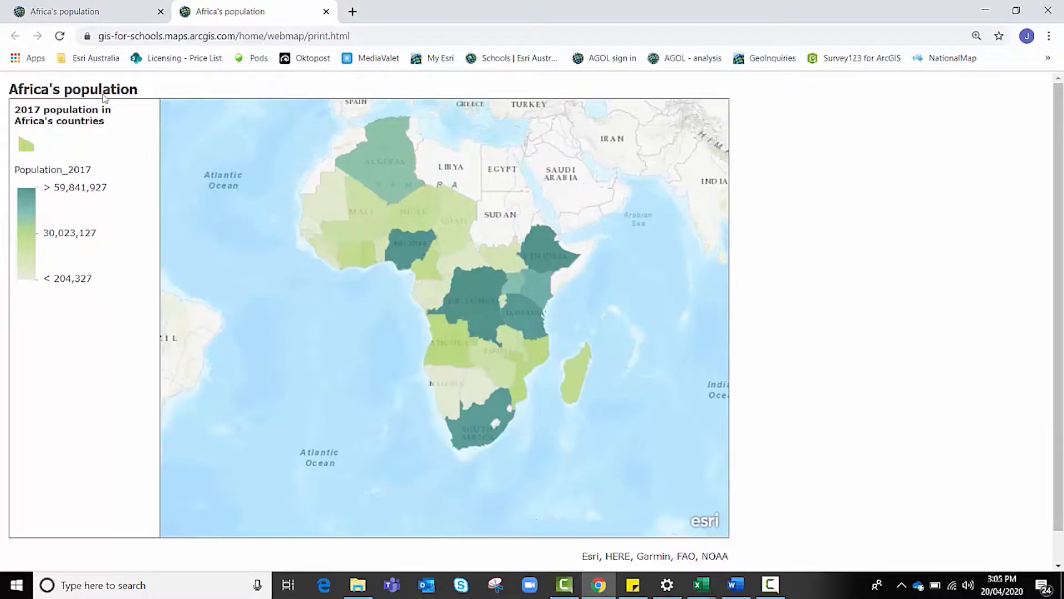
click(89, 11)
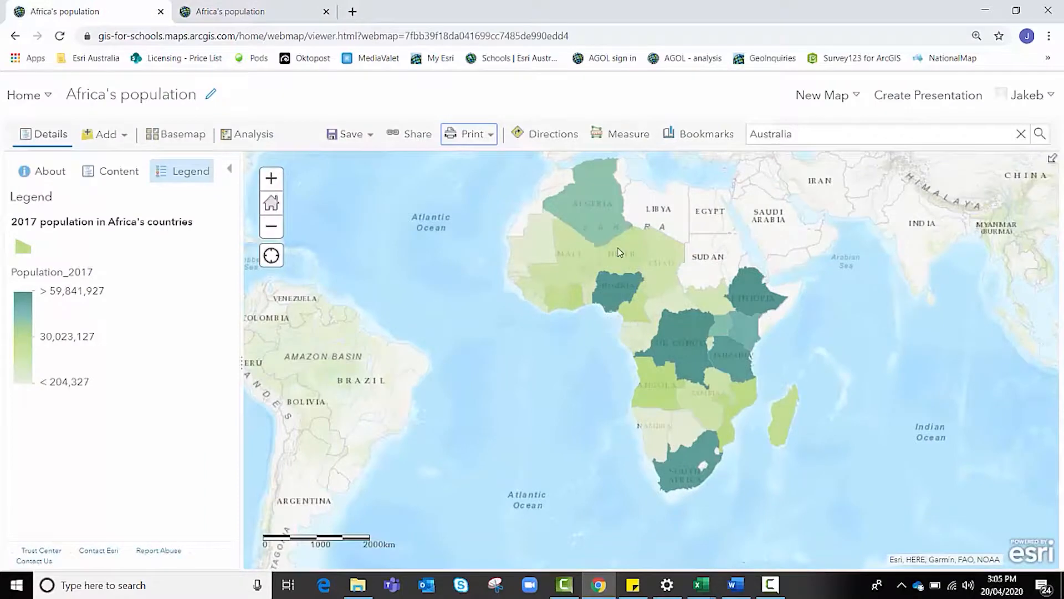
Shift the map so Africa lies far off-centre and try to create a printable page of it with the legend
drag(622, 278, 919, 302)
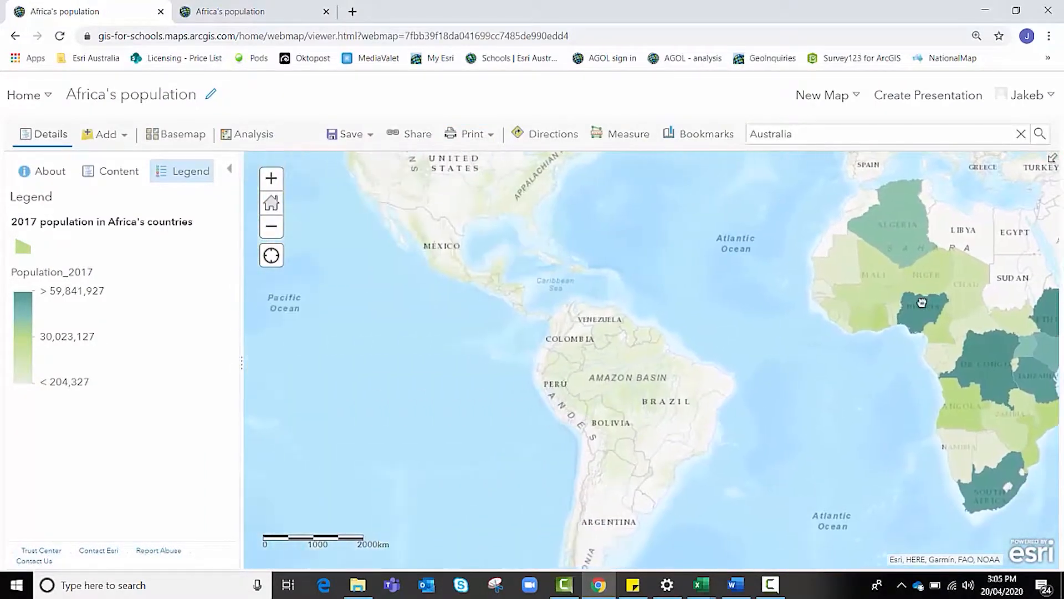
click(472, 134)
click(470, 184)
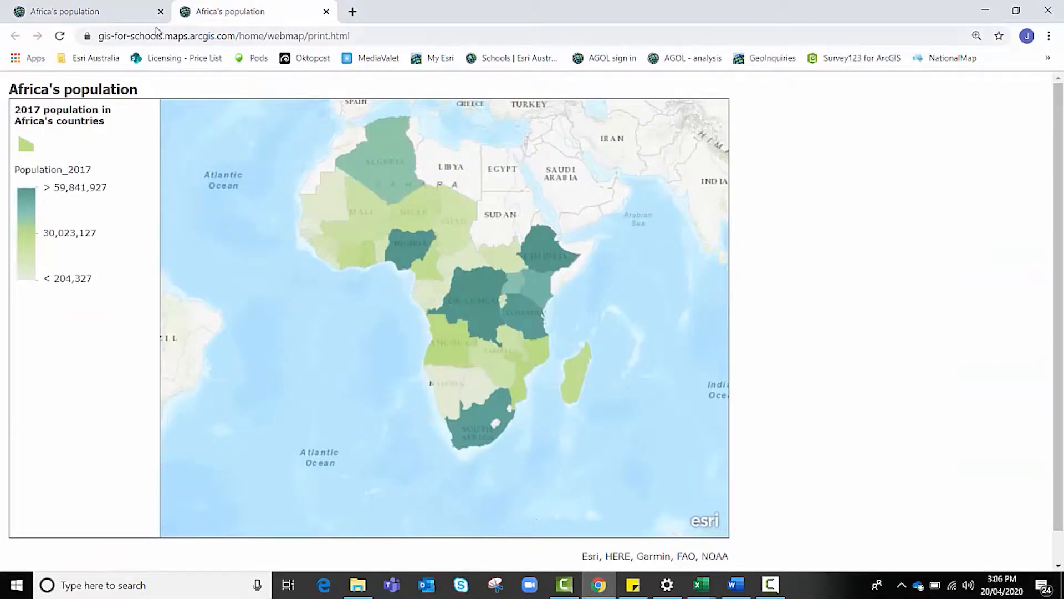
Re-centre the map on Africa, review the open printable page with its legend, and return to the map
click(110, 13)
mouse_move(958, 400)
mouse_down()
mouse_move(716, 366)
mouse_move(671, 404)
mouse_move(654, 404)
mouse_move(665, 417)
mouse_up()
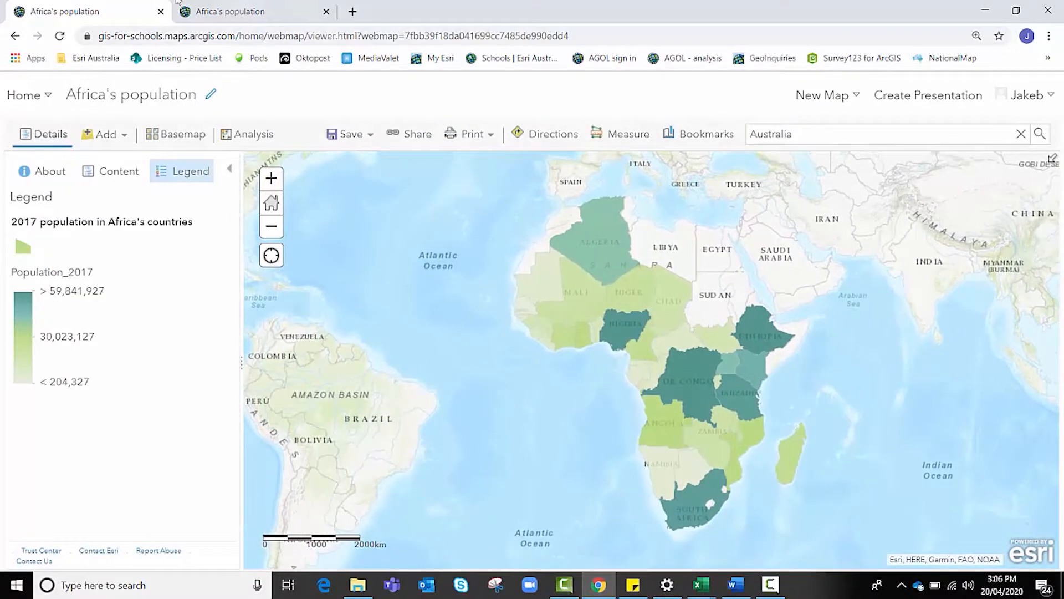
click(215, 17)
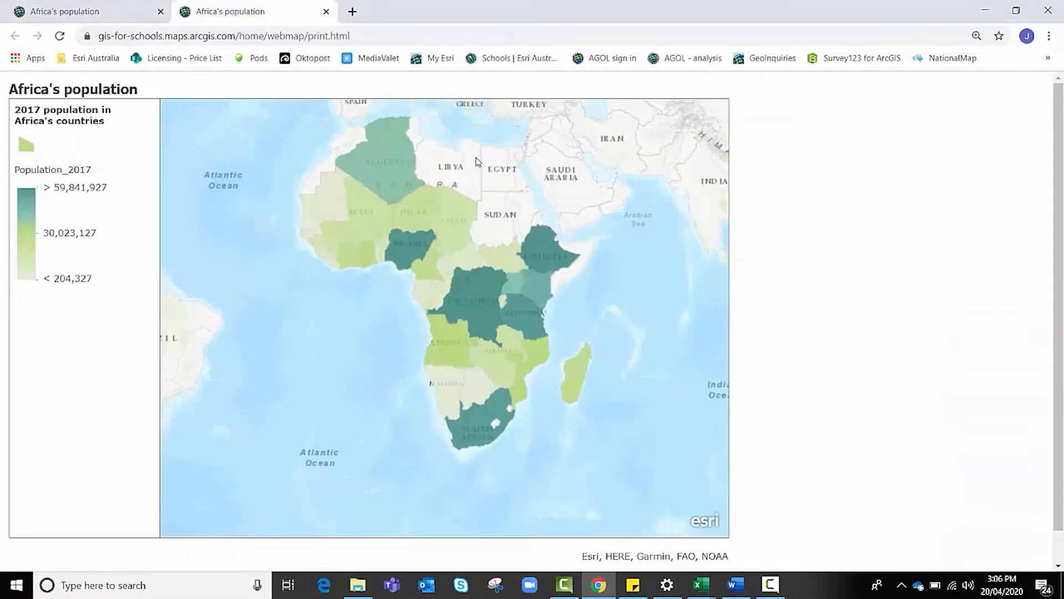
click(113, 20)
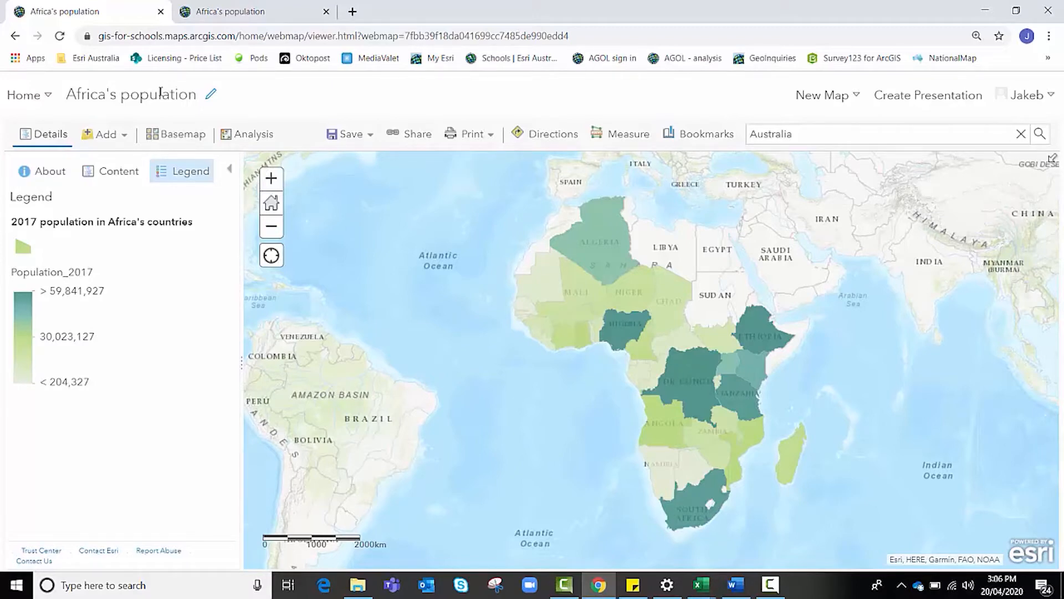
click(121, 139)
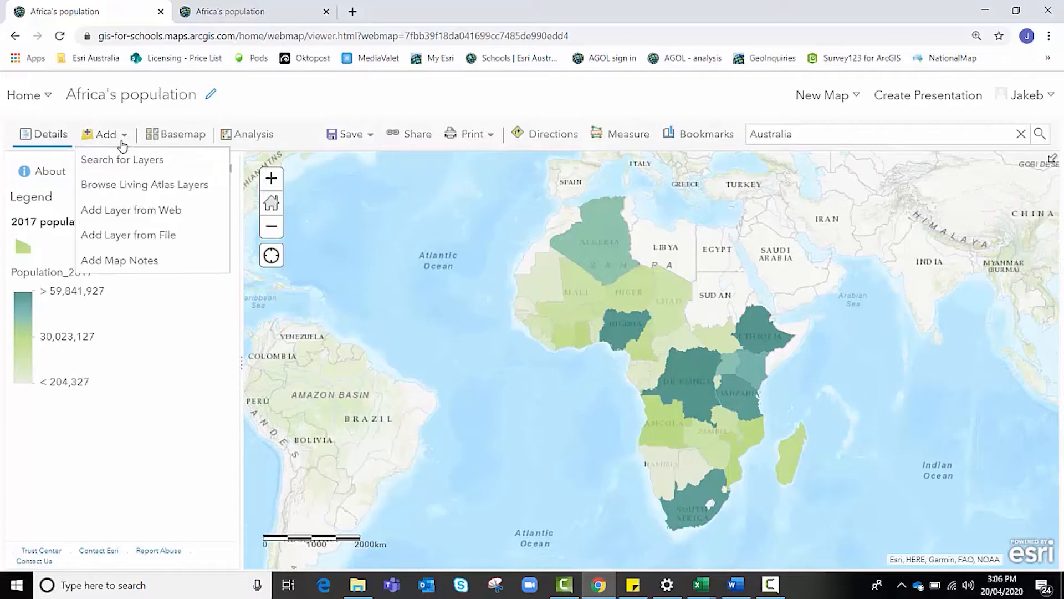
click(120, 138)
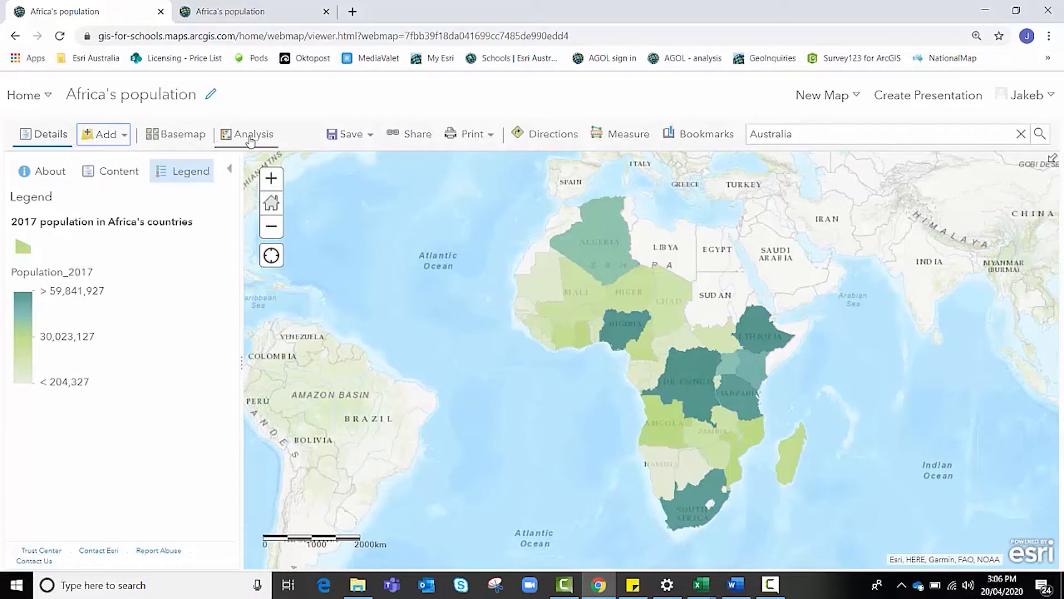